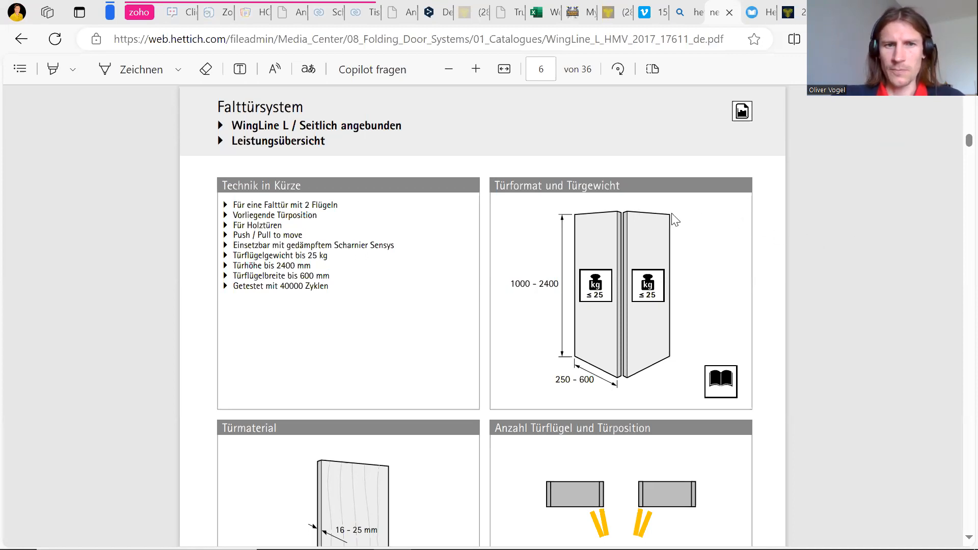
- Examine the WingLine L door formats, materials, door positions and function diagrams on pages 6 and 7 of the Hettich folding-door catalogue
scroll(669, 223, "down", 1)
scroll(669, 222, "down", 2)
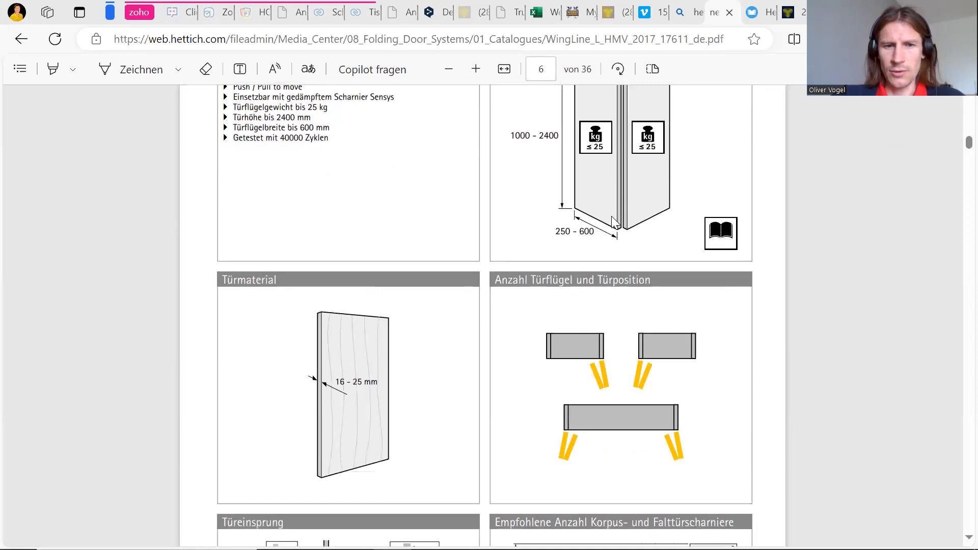
scroll(614, 223, "down", 7)
scroll(588, 217, "down", 5)
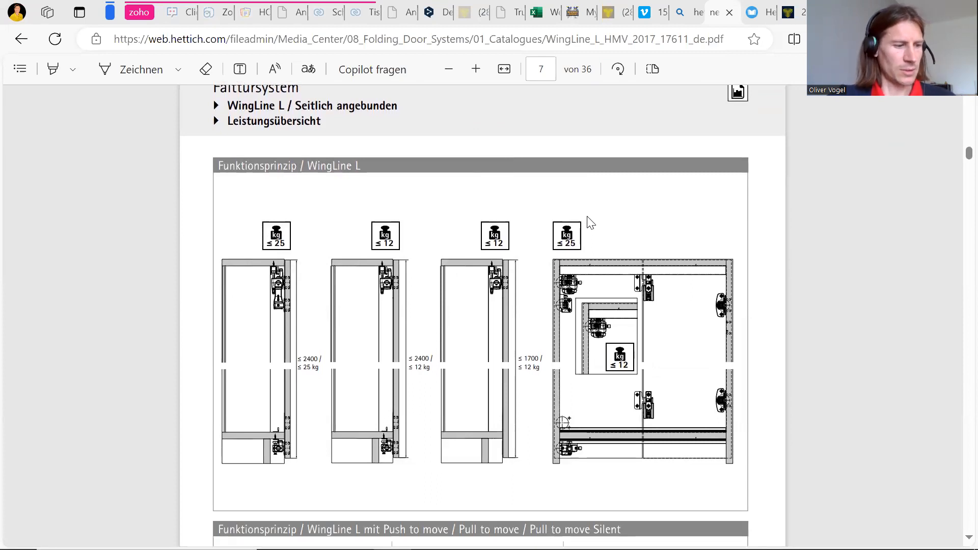
scroll(589, 222, "down", 2)
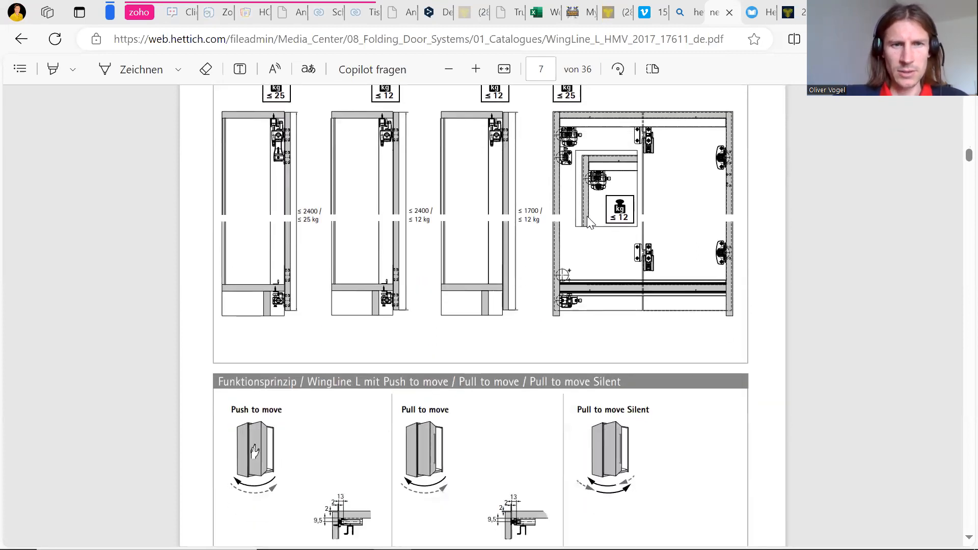
scroll(588, 218, "up", 2)
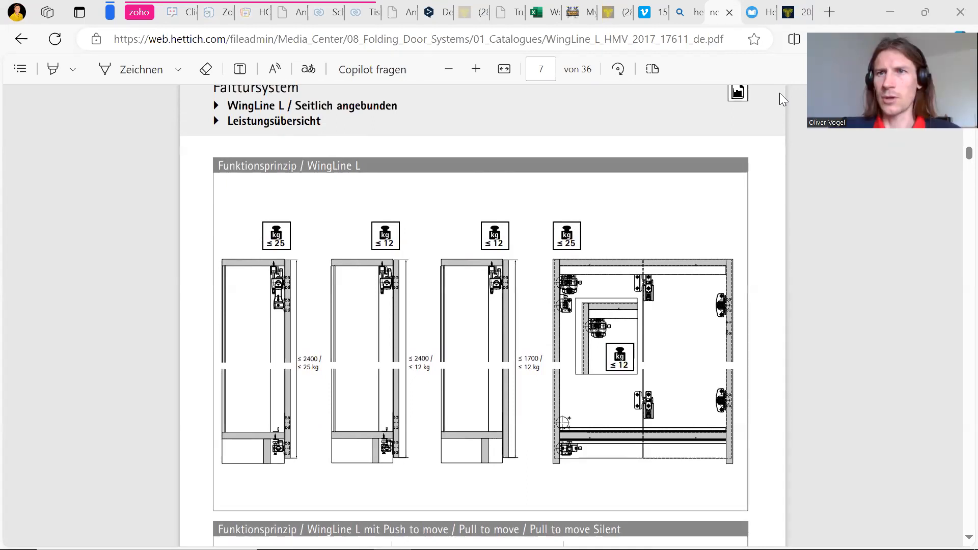
- Switch to TrunCAD in a maximised window and display the wardrobe model with solid surfaces instead of wireframe
left_click(895, 11)
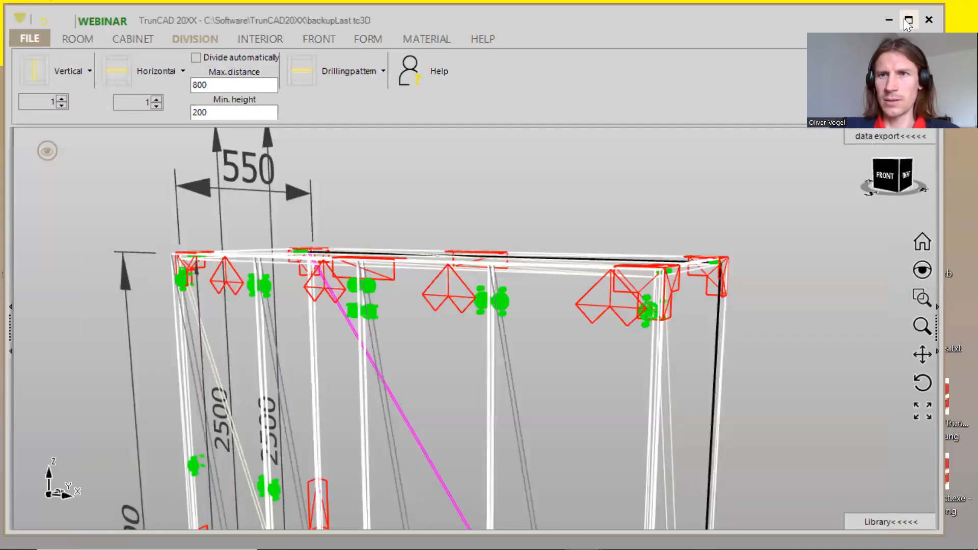
left_click(908, 20)
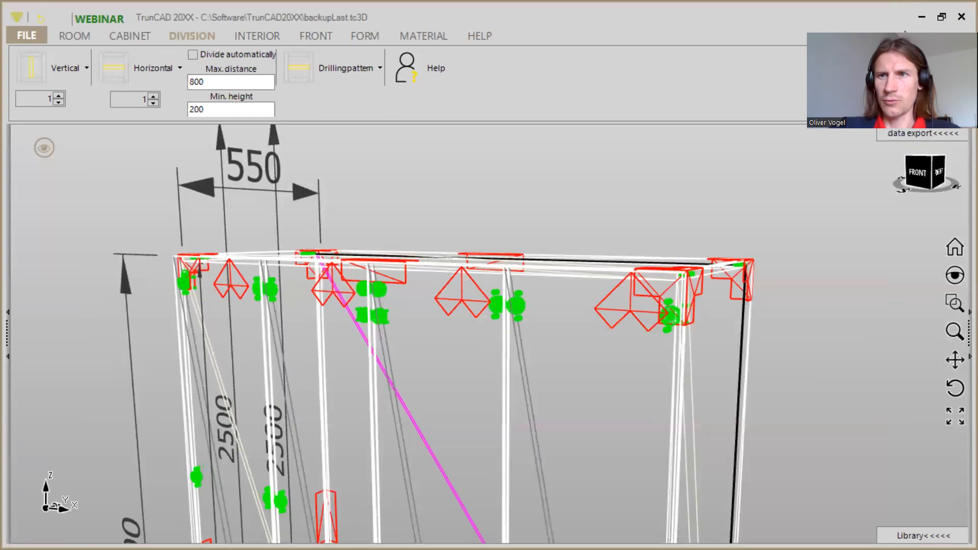
middle_click_drag(645, 148, 523, 225)
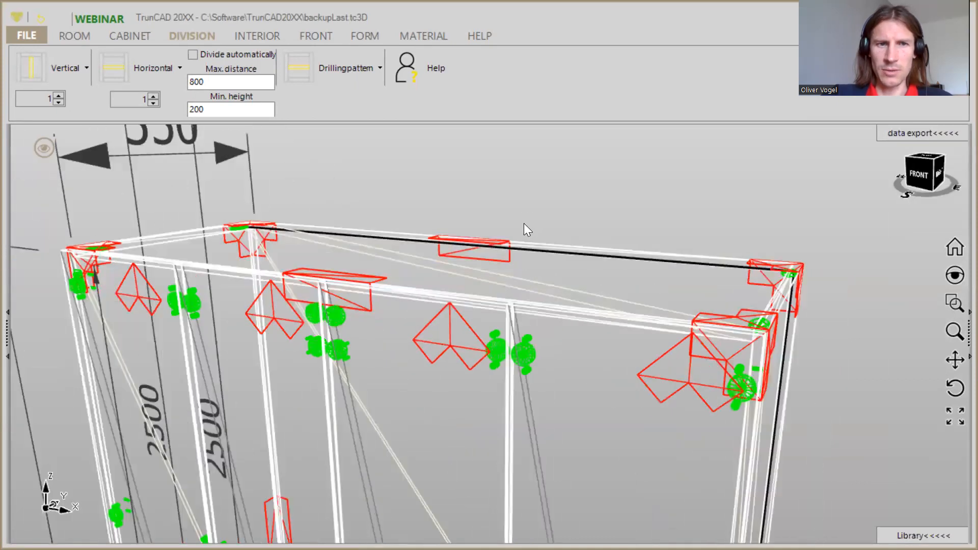
scroll(523, 223, "down", 4)
left_click(47, 149)
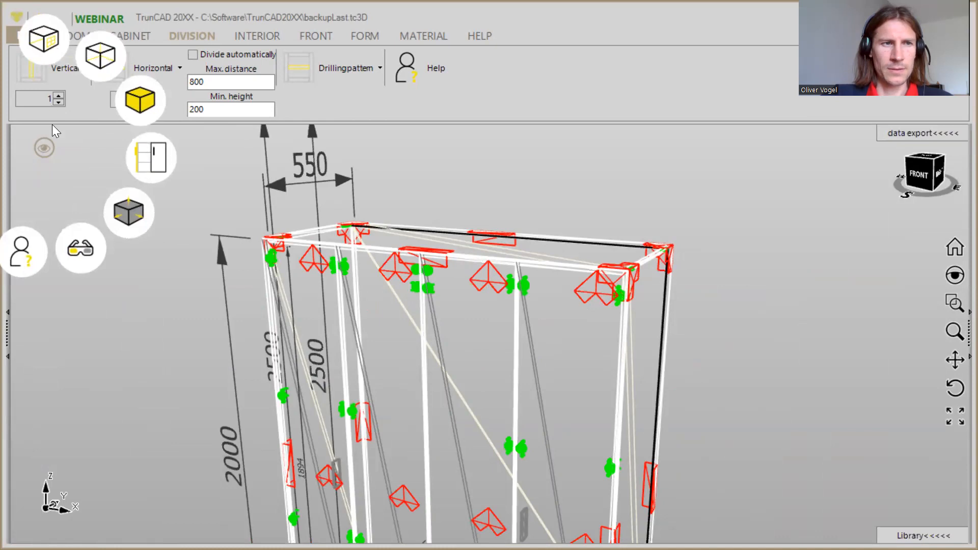
left_click(142, 93)
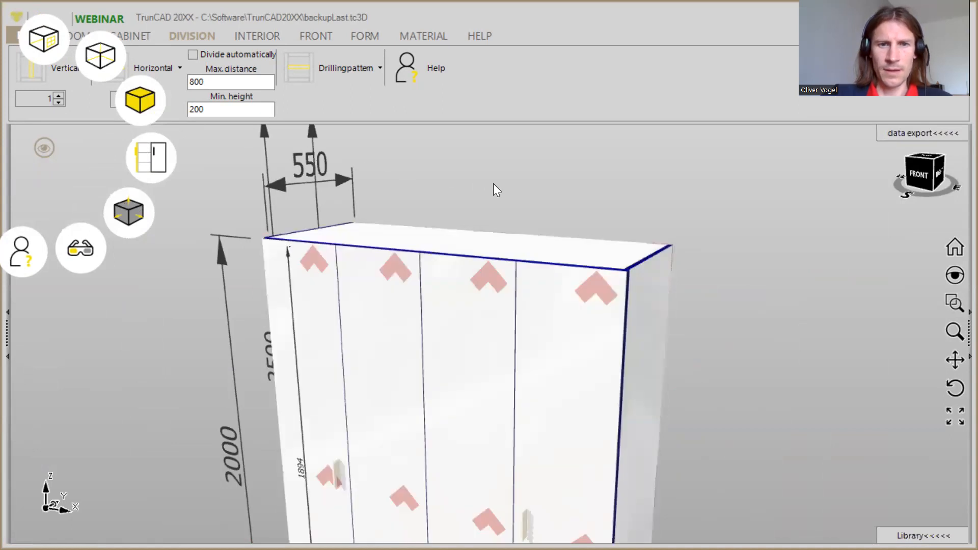
- Start a new project without saving the current wardrobe project
left_click(27, 36)
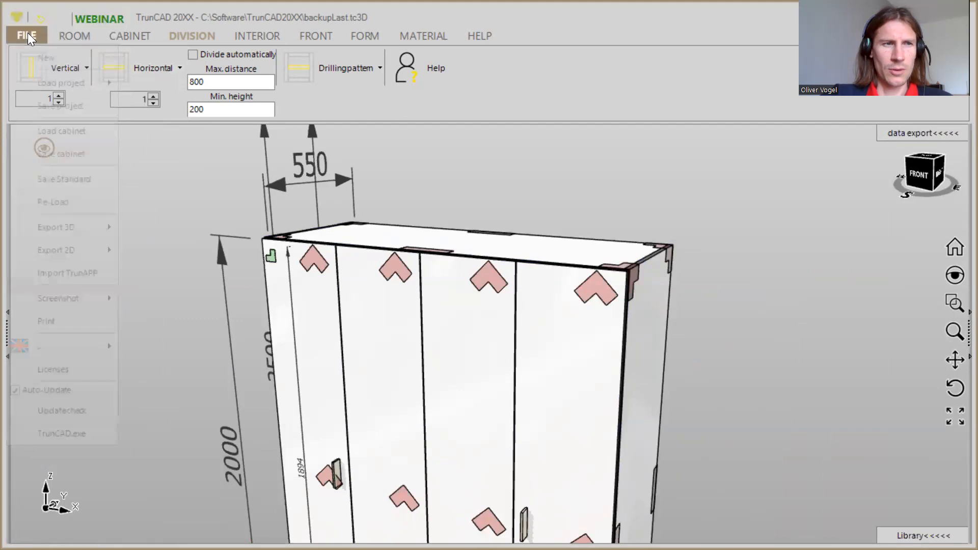
left_click(45, 57)
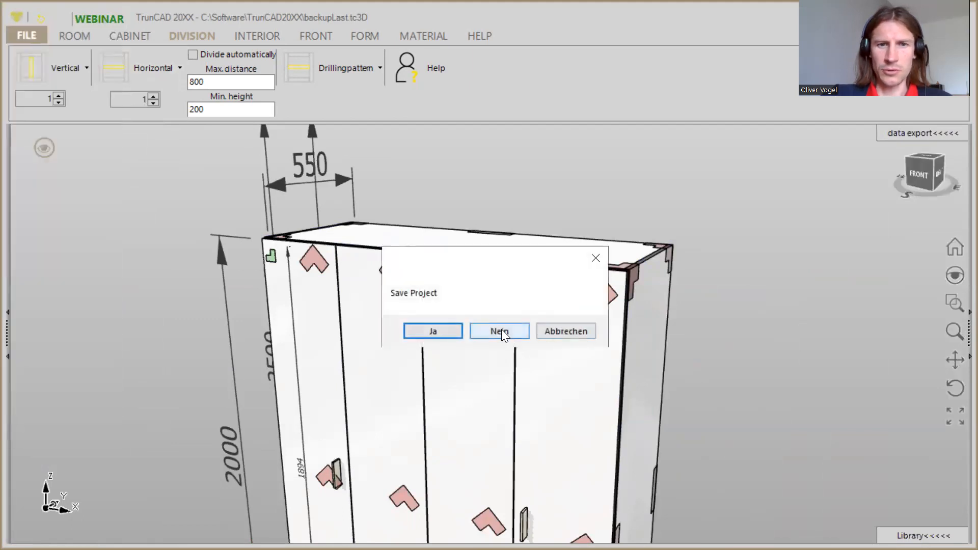
left_click(500, 332)
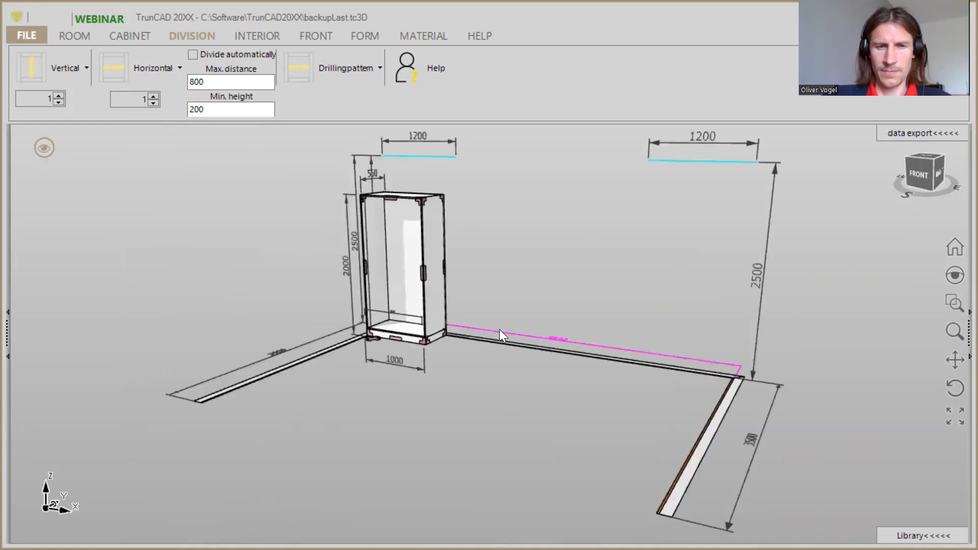
mouse_move(477, 266)
middle_mouse_down()
mouse_move(513, 269)
mouse_move(468, 273)
middle_mouse_up()
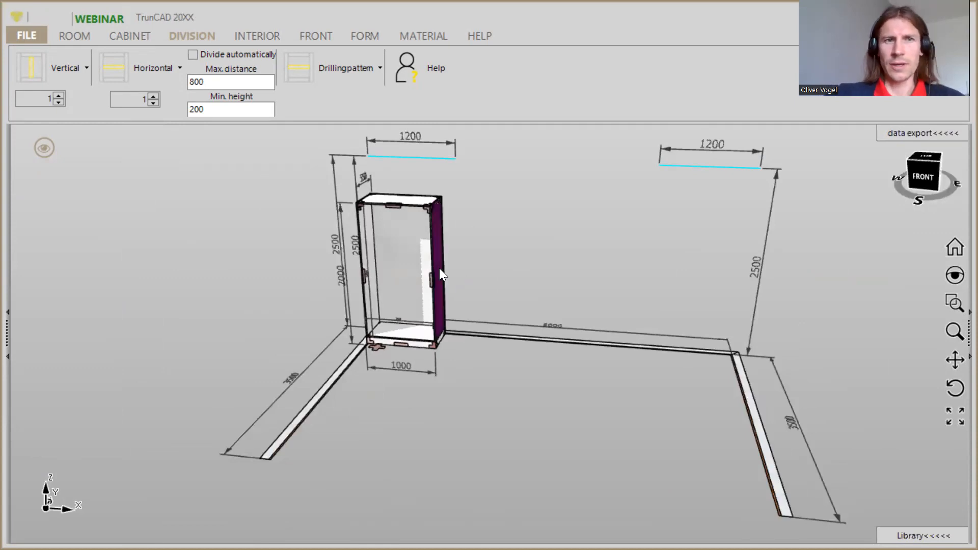
- Look through the hinge hardware available for double doors and open the hinge settings
left_click(321, 35)
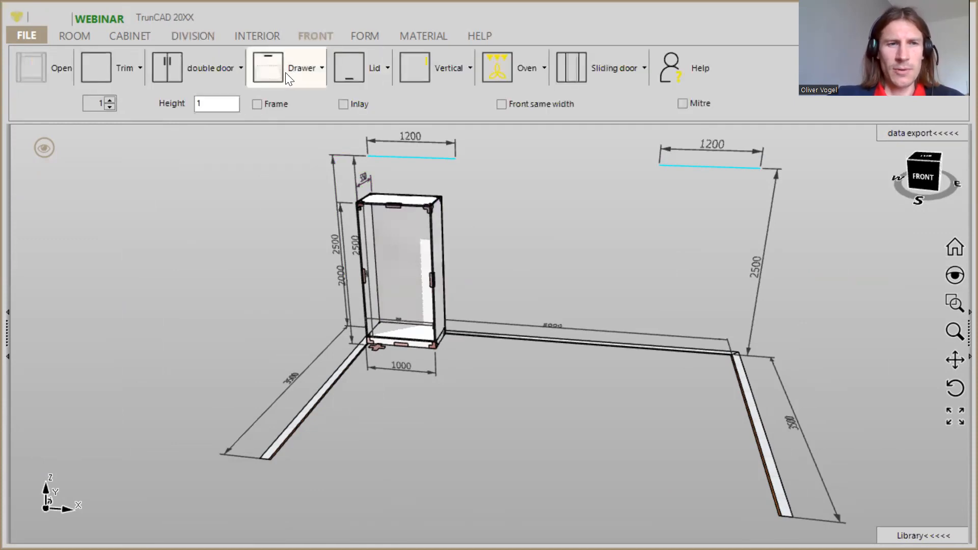
left_click(229, 67)
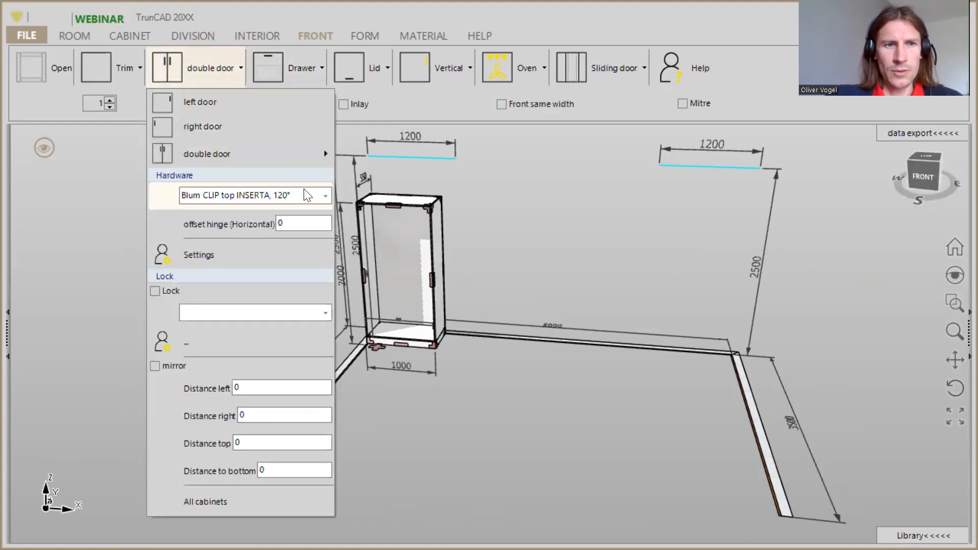
left_click(325, 196)
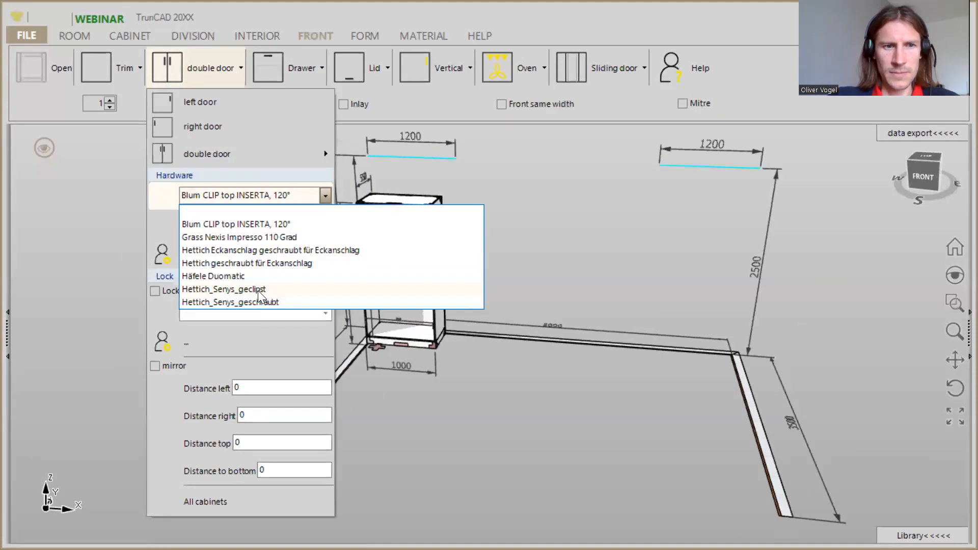
left_click(163, 260)
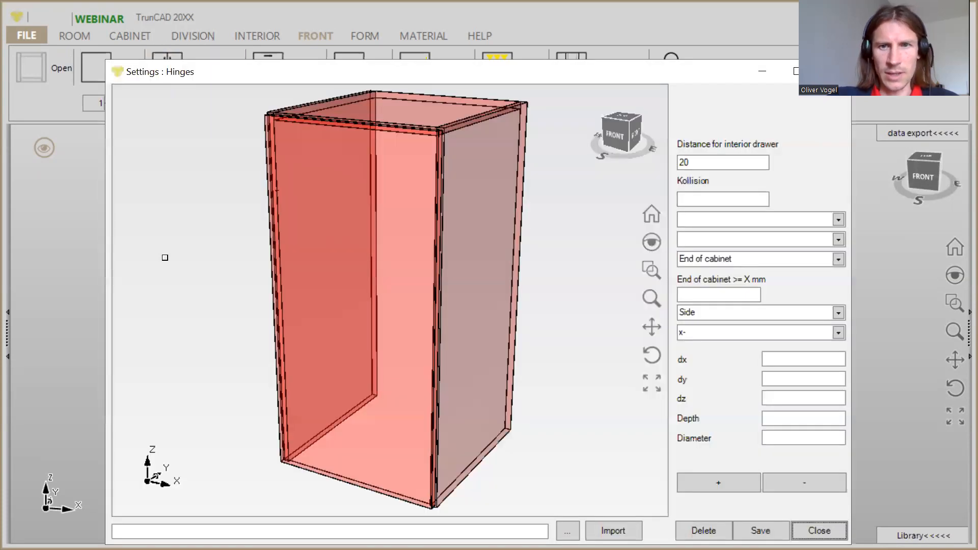
- Load the Hettich_Senys WingLineL hinge from the Hettich_Senys_geclipst set to inspect its folding-door assignment
left_click(837, 220)
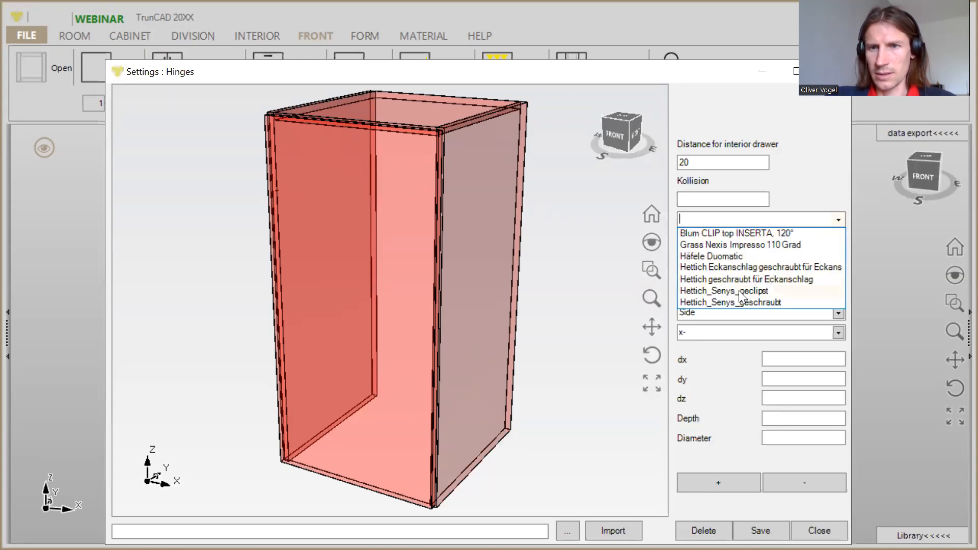
left_click(740, 296)
left_click(838, 240)
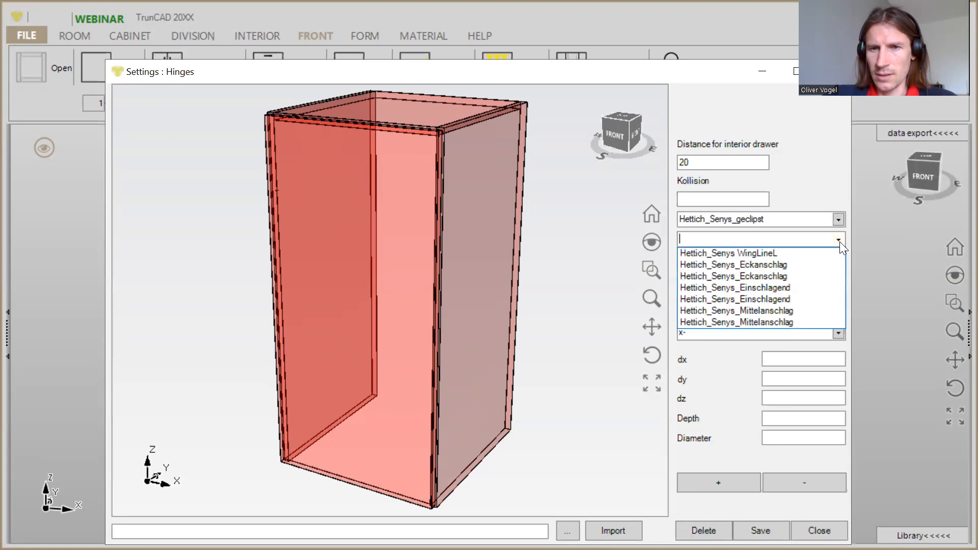
left_click(771, 254)
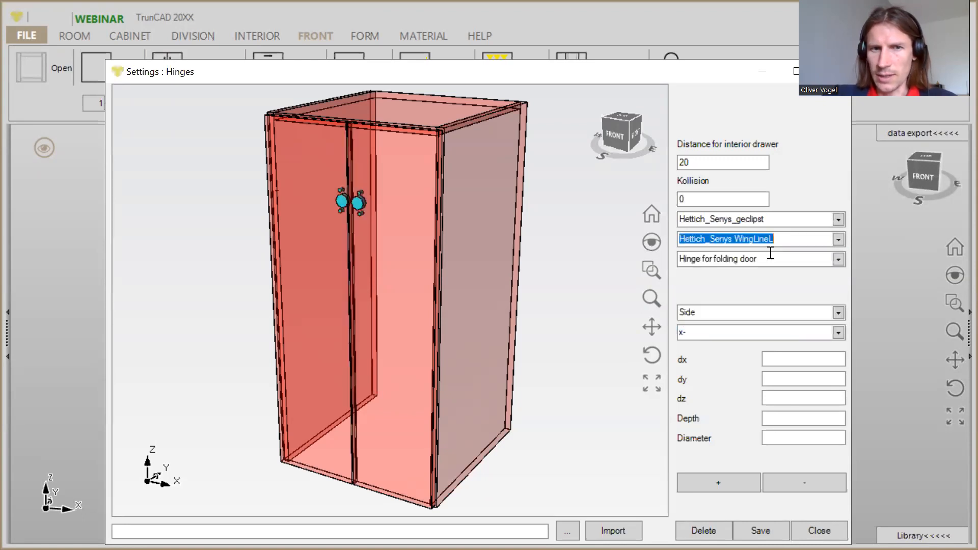
left_click(837, 261)
left_click(836, 260)
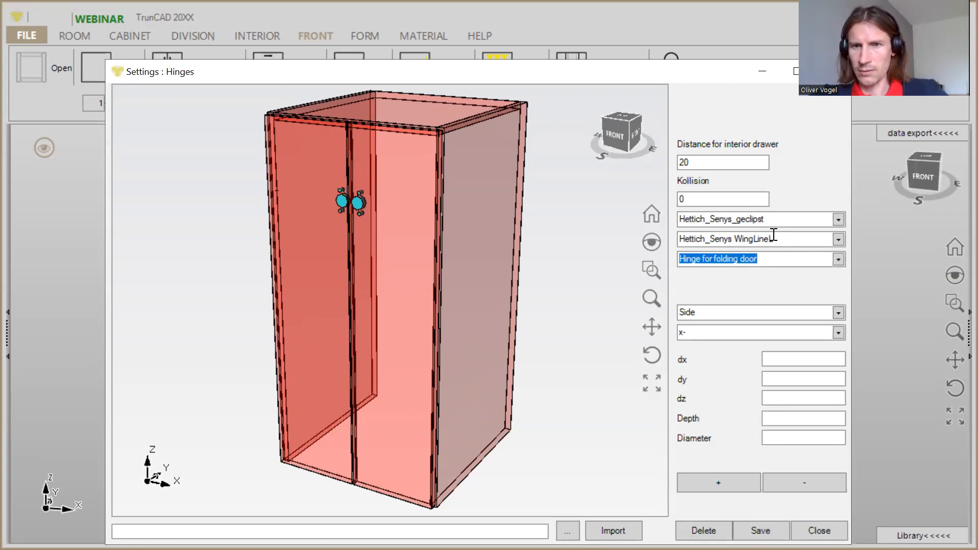
- Switch the hinge set to Blum CLIP top INSERTA, 120° and look through its hinge variants
left_click(838, 222)
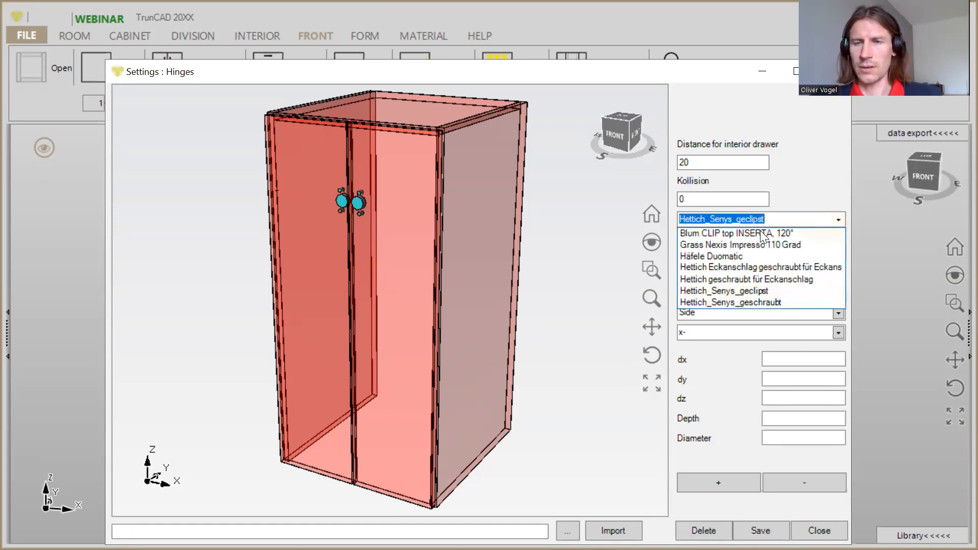
left_click(760, 232)
left_click(837, 239)
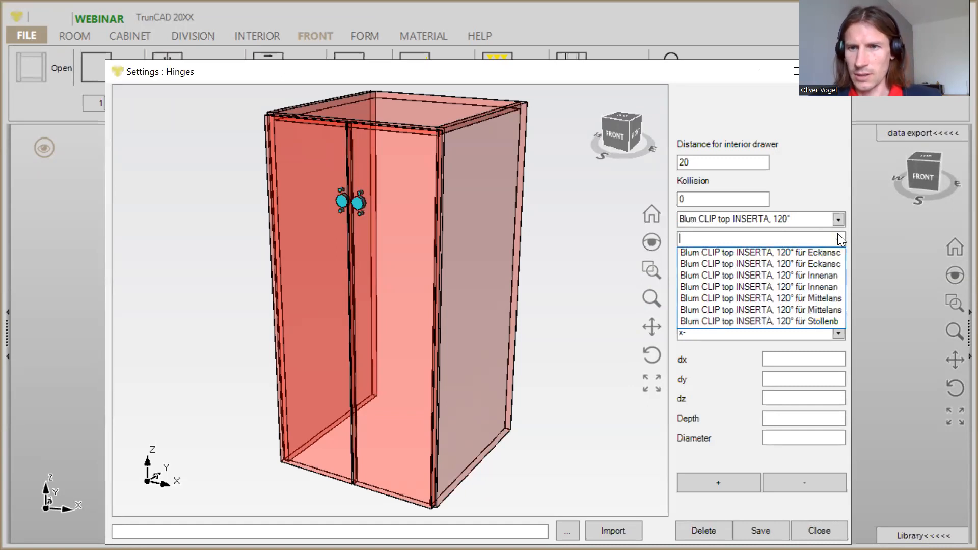
left_click(838, 239)
left_click(831, 260)
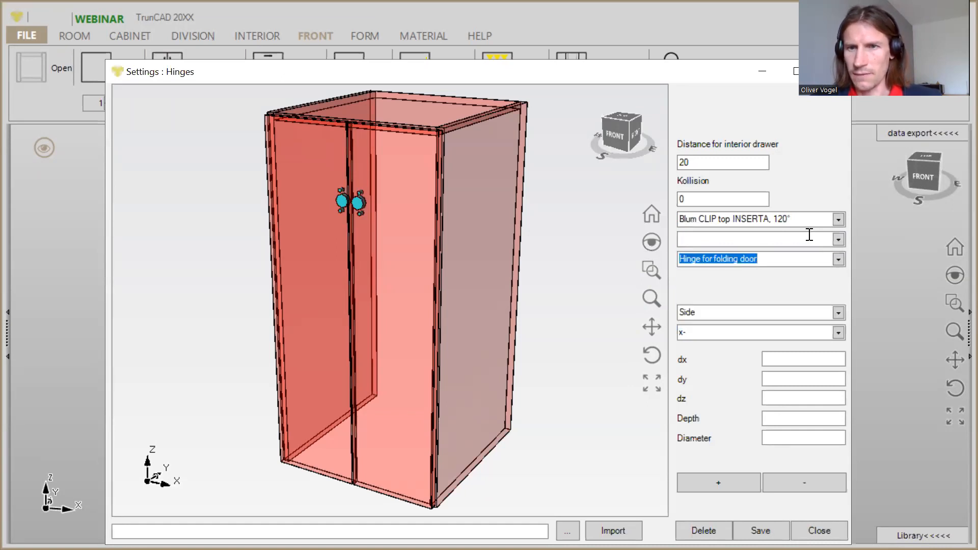
left_click(838, 239)
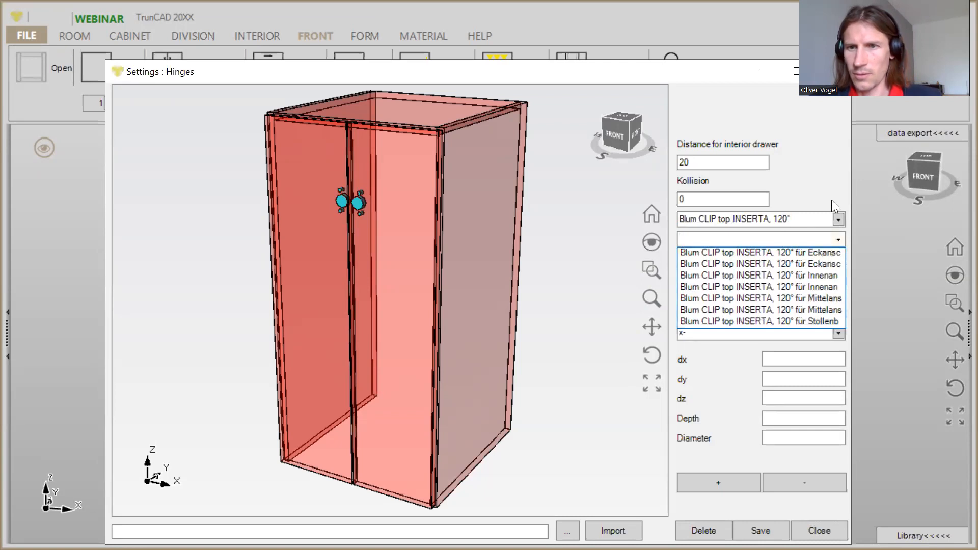
- Return to the Hettich_Senys_geclipst hinge set and check its list of hinge variants
left_click(837, 224)
left_click(837, 220)
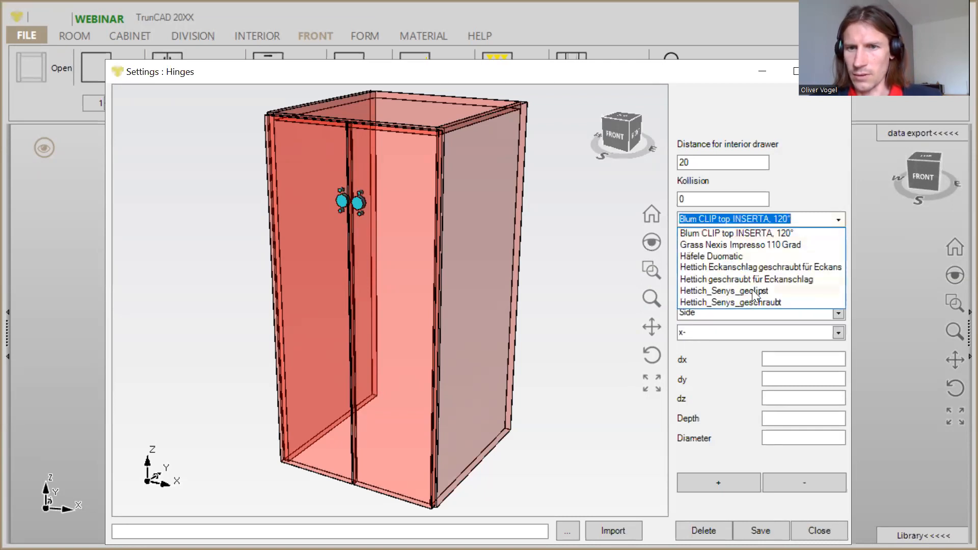
left_click(742, 292)
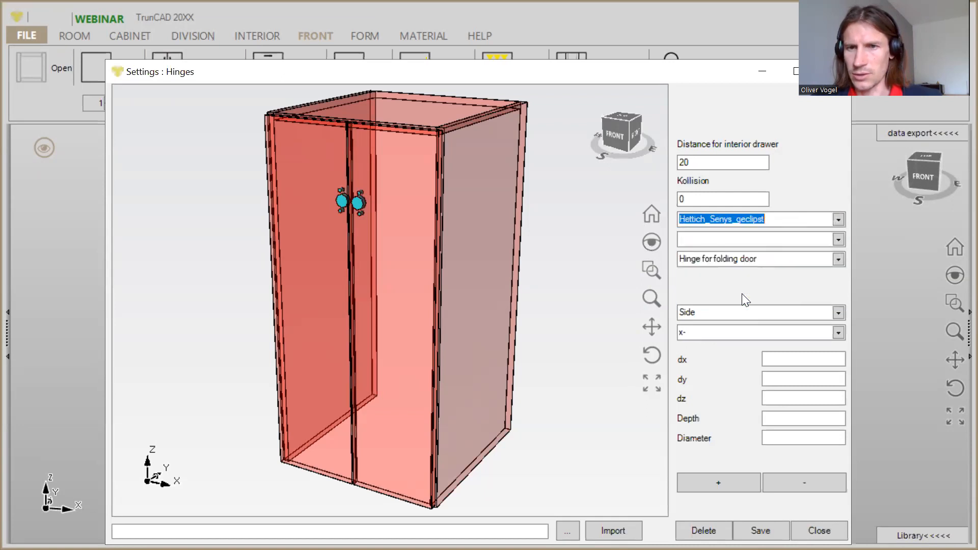
left_click(839, 240)
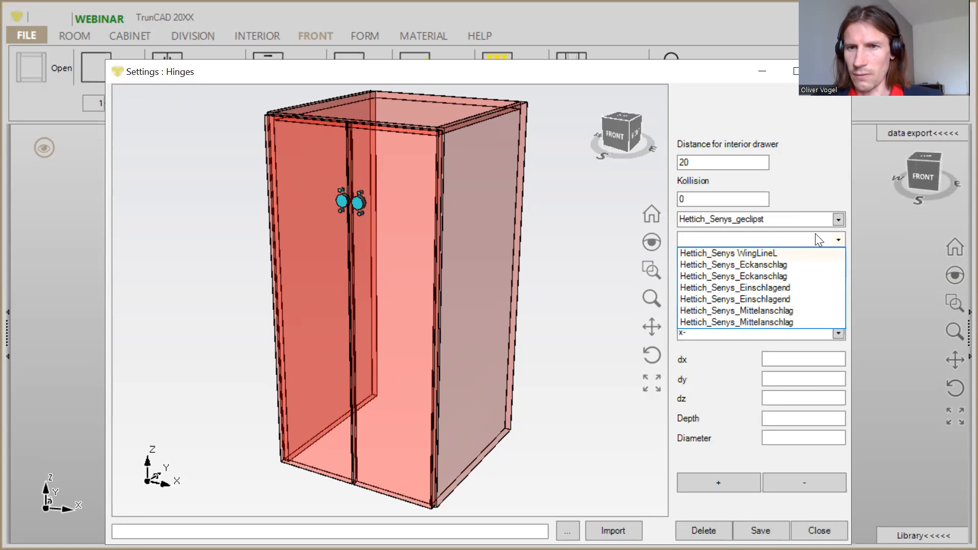
left_click(835, 178)
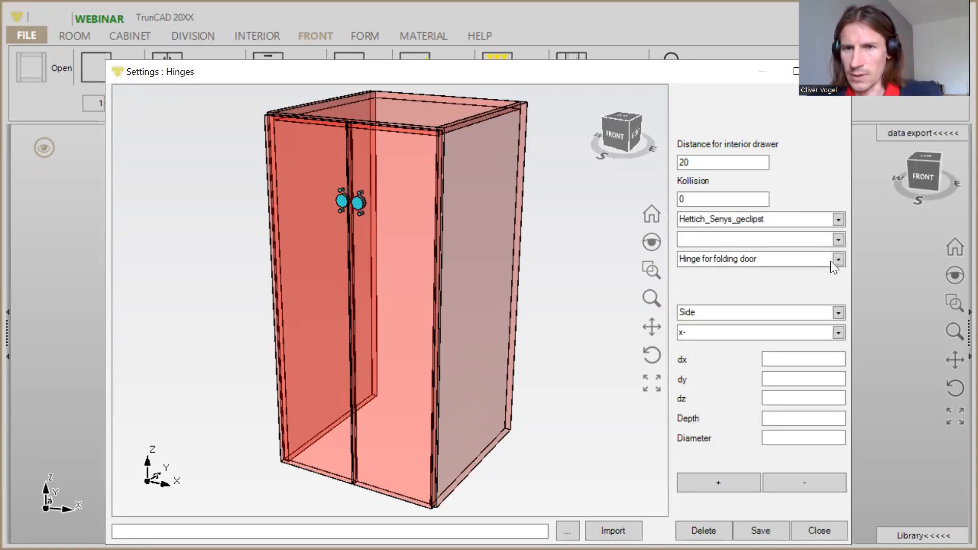
- Examine the mounting situations a hinge can be assigned to, and close the hinge settings without saving
left_click(839, 260)
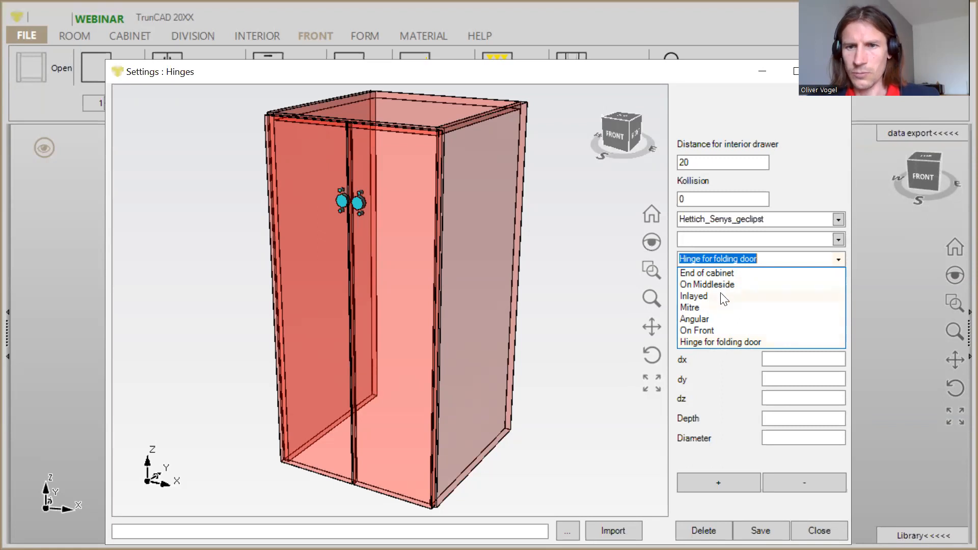
left_click(652, 81)
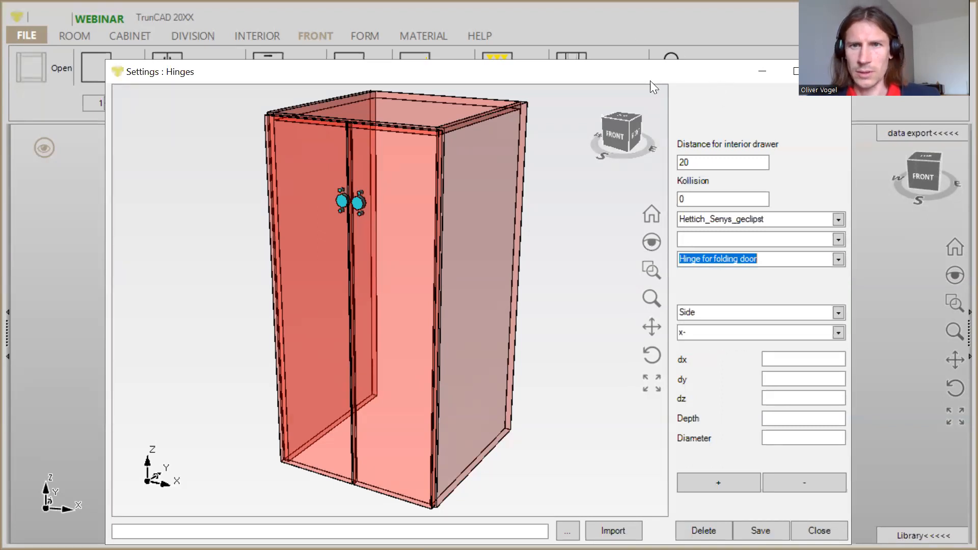
left_click_drag(667, 73, 601, 81)
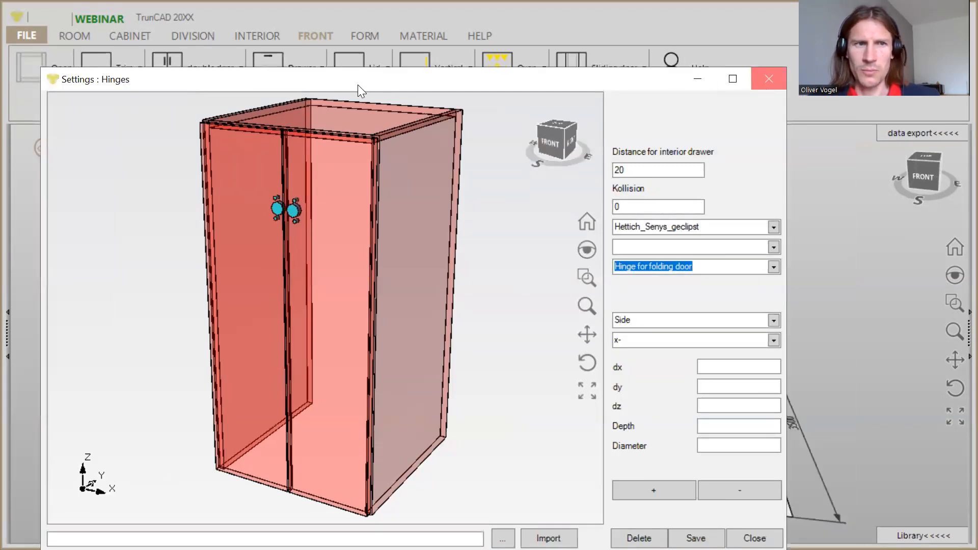
left_click(767, 79)
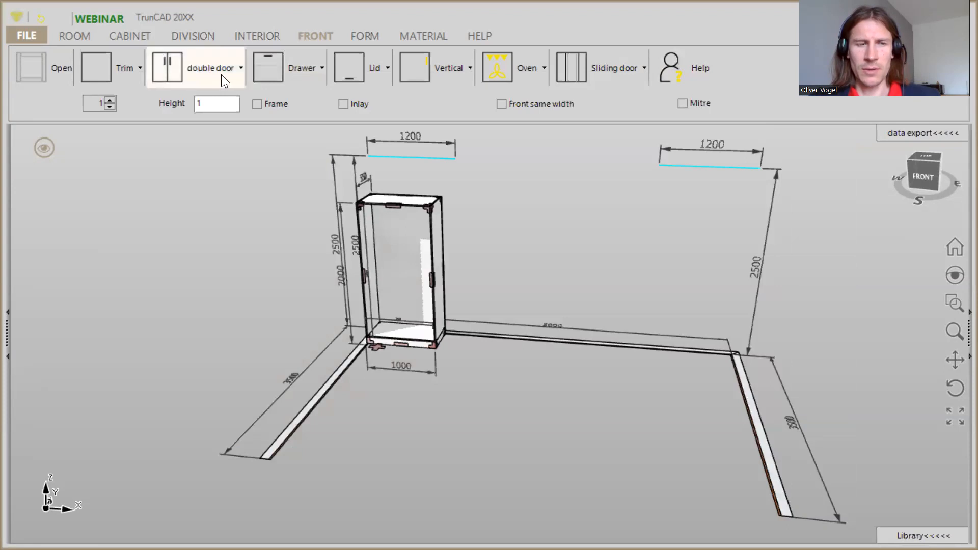
- Open the door's hinge settings, select the Hettich_Senys_geclipst set, and choose Hinge for folding door as the mounting situation
left_click(211, 66)
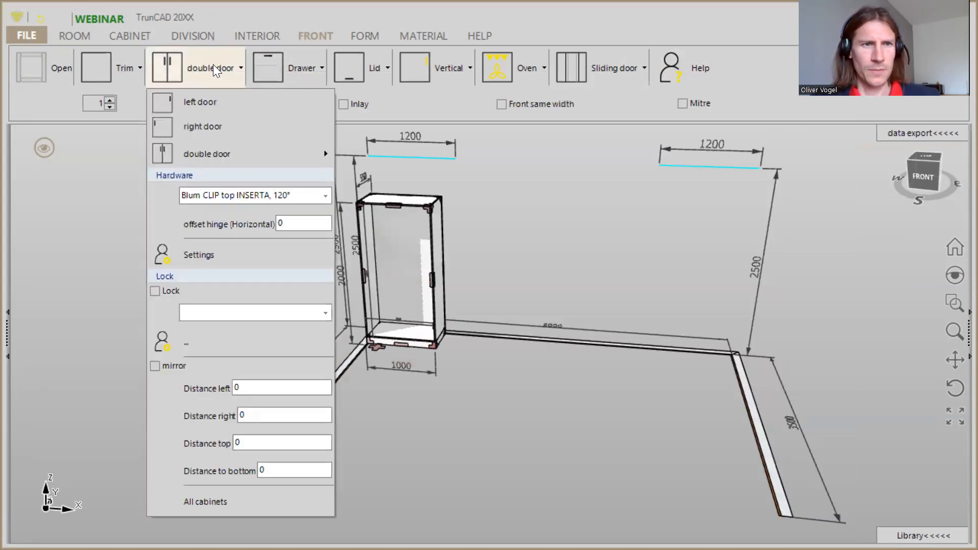
left_click(210, 253)
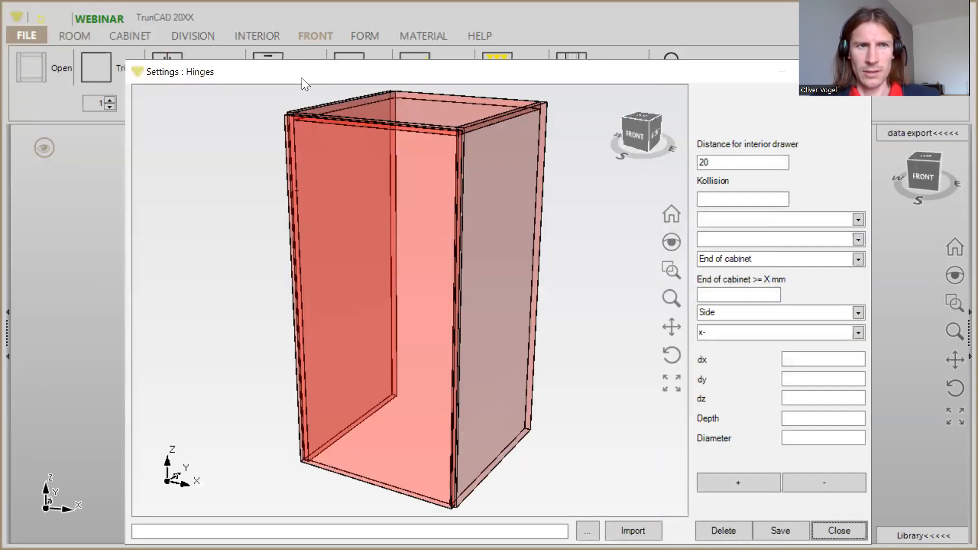
left_click_drag(298, 75, 249, 44)
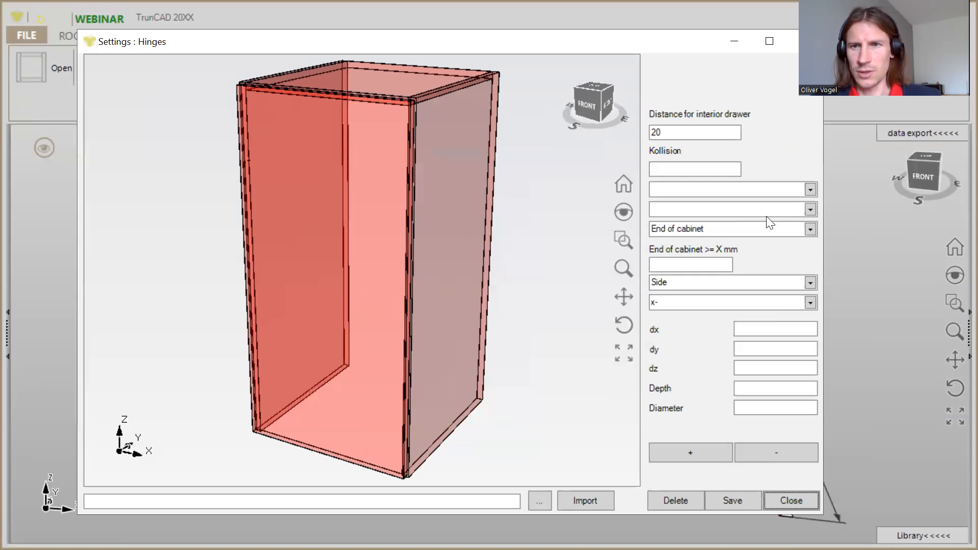
left_click(809, 191)
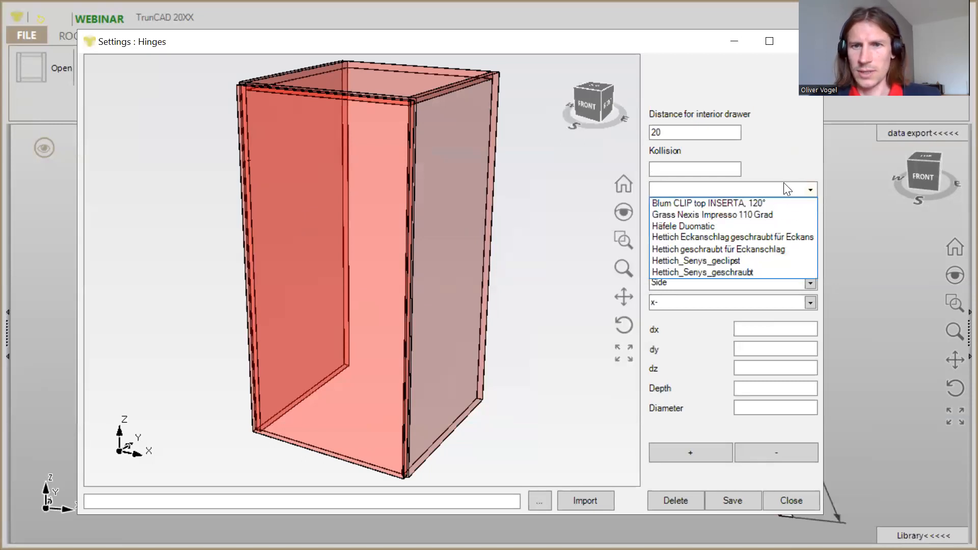
left_click(716, 261)
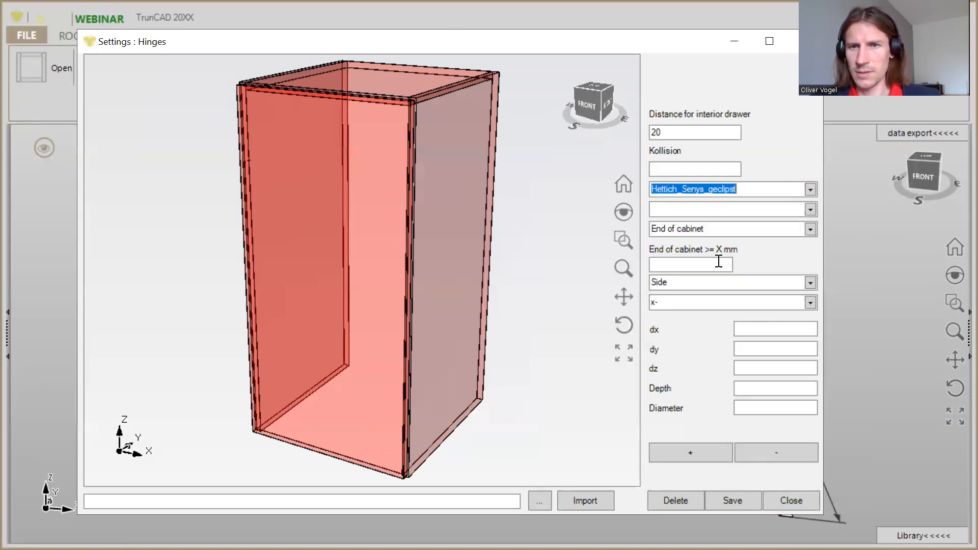
left_click(810, 231)
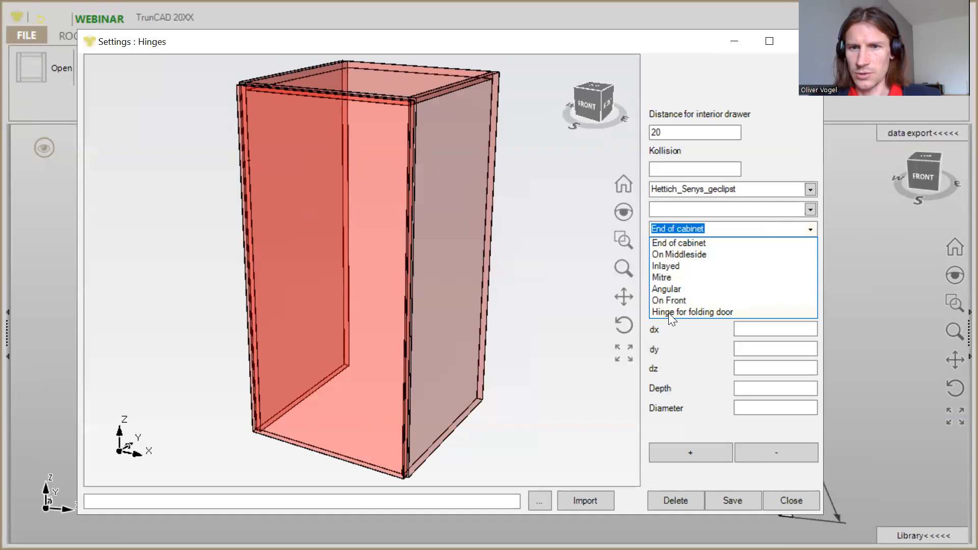
left_click(669, 312)
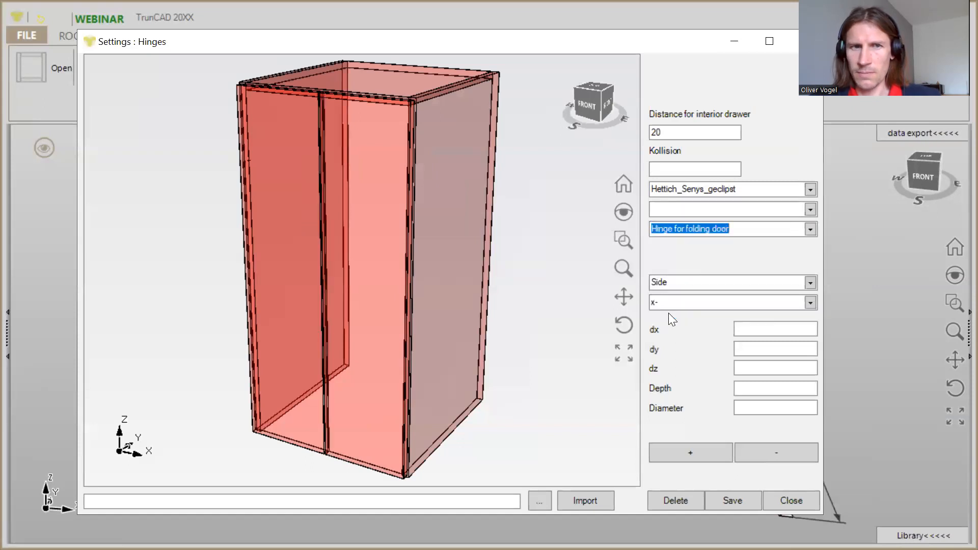
left_click_drag(309, 100, 381, 168)
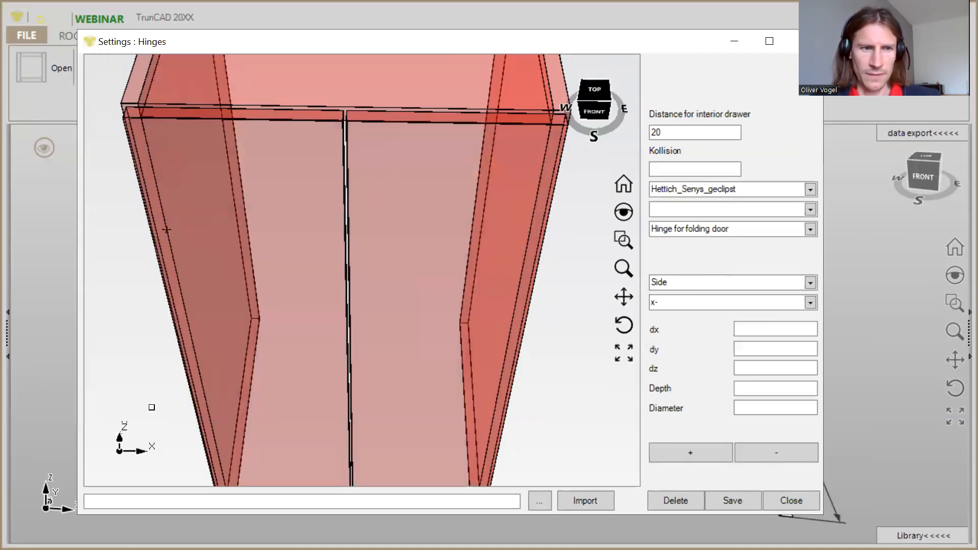
left_click_drag(127, 452, 162, 436)
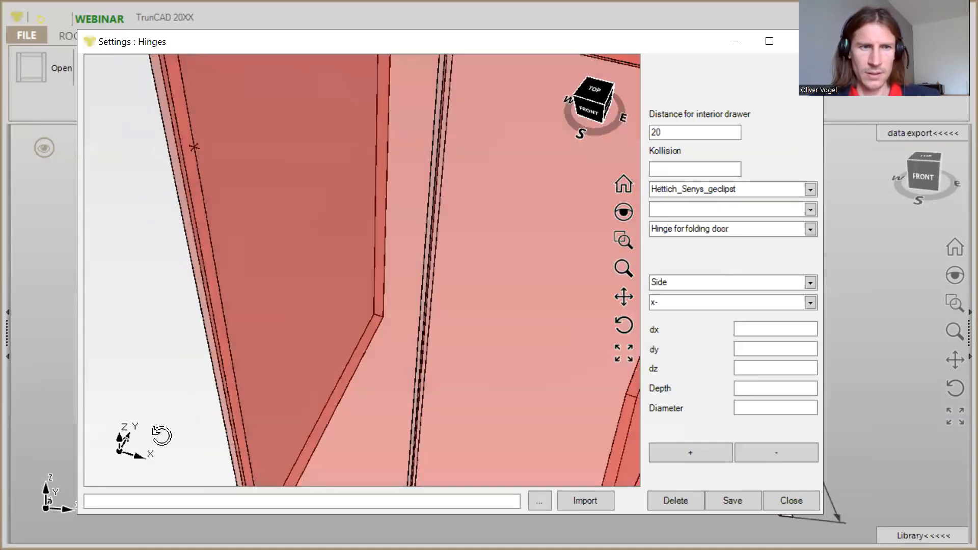
scroll(192, 156, "up", 2)
left_click_drag(192, 156, 223, 149)
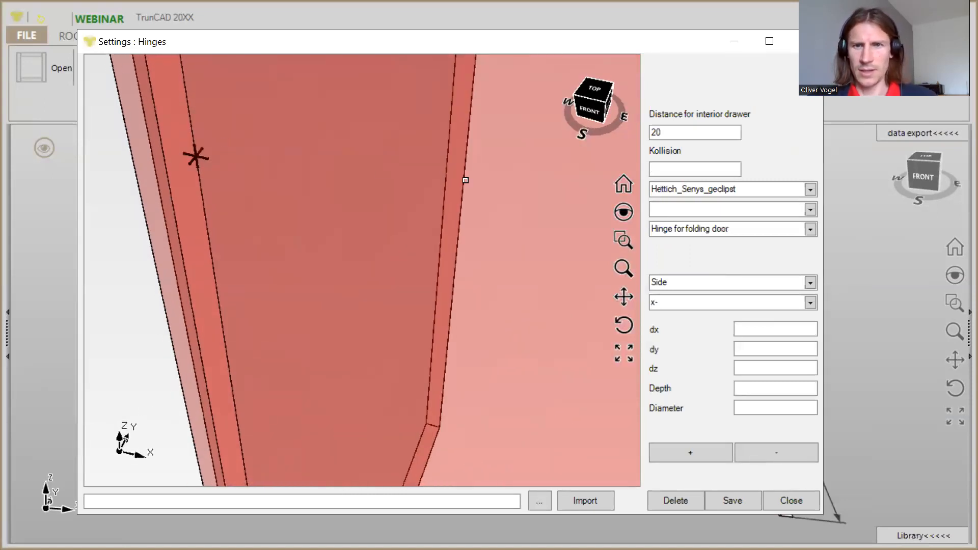
scroll(465, 180, "down", 2)
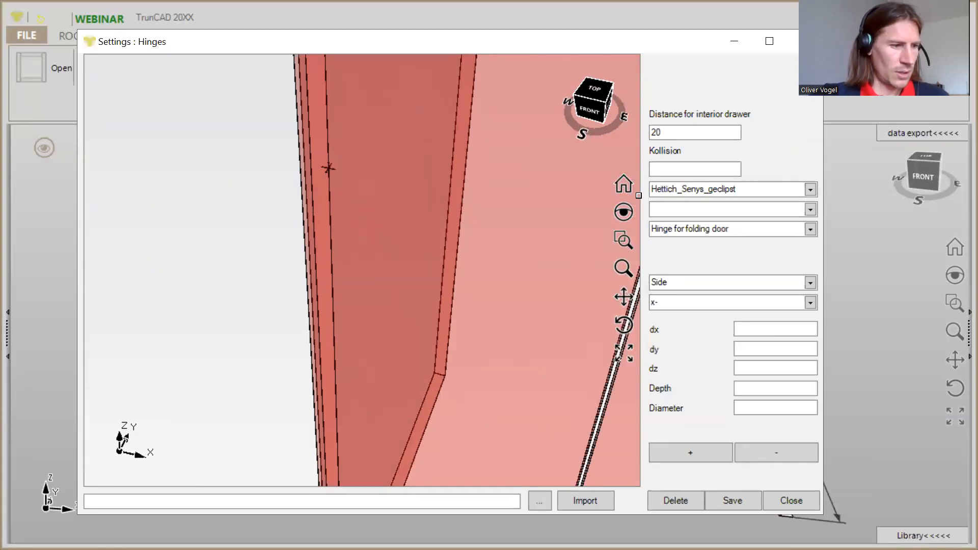
- Name the new hinge variant "Hettich_Senys_clipsed for WiingLineL_webinar", reusing the hinge set's name as its base
left_click(752, 188)
key("ctrl+c")
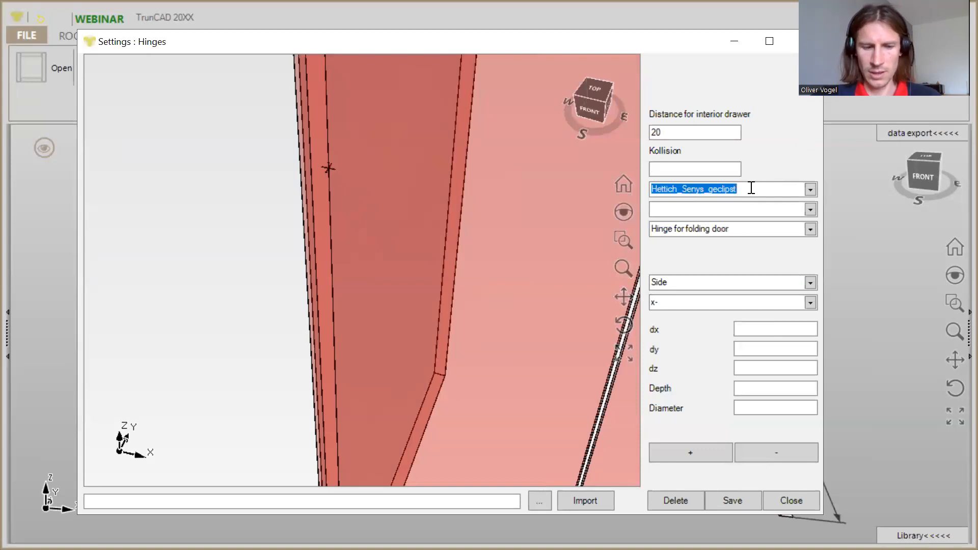
left_click(728, 208)
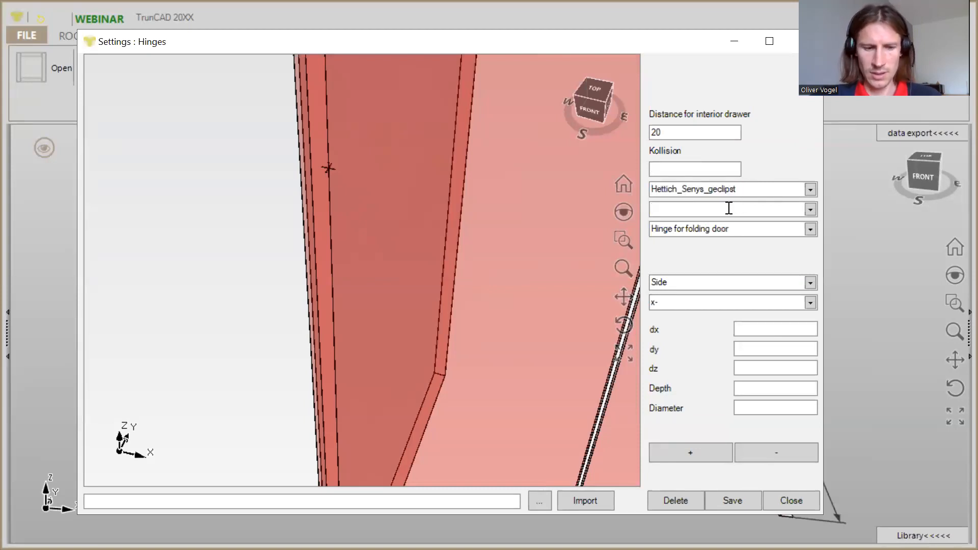
key("ctrl+v")
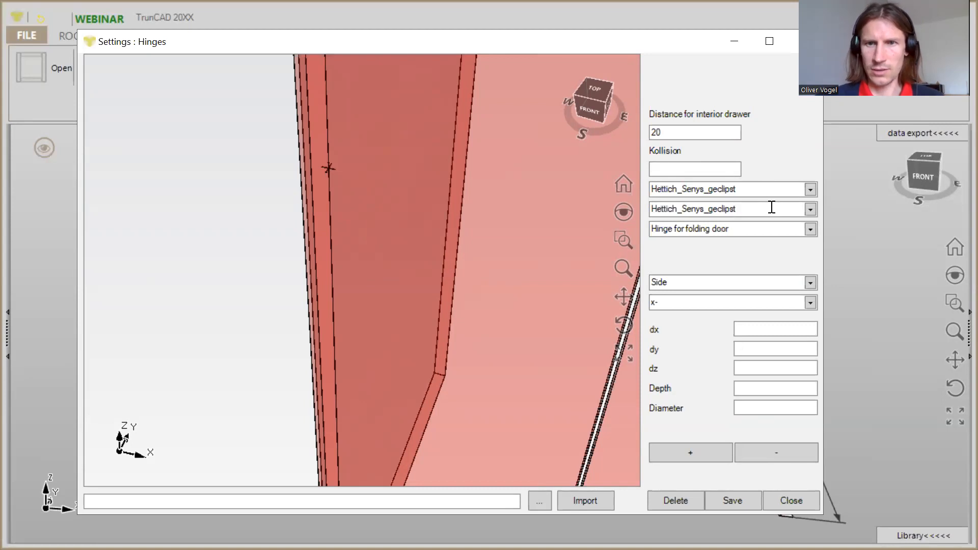
key("BackSpace")
key("BackSpace")
key("BackSpace")
key("BackSpace")
key("BackSpace")
key("BackSpace")
key("BackSpace")
key("BackSpace")
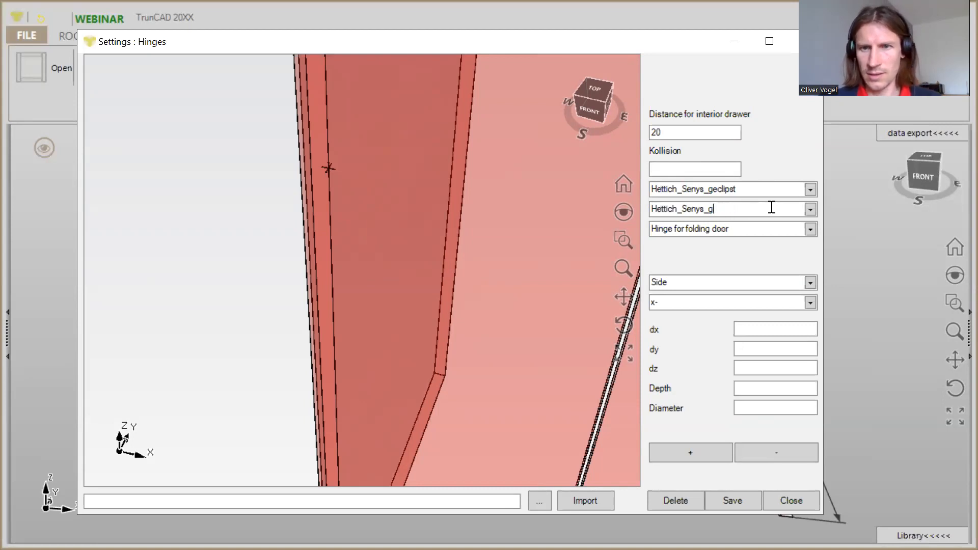
type("cli")
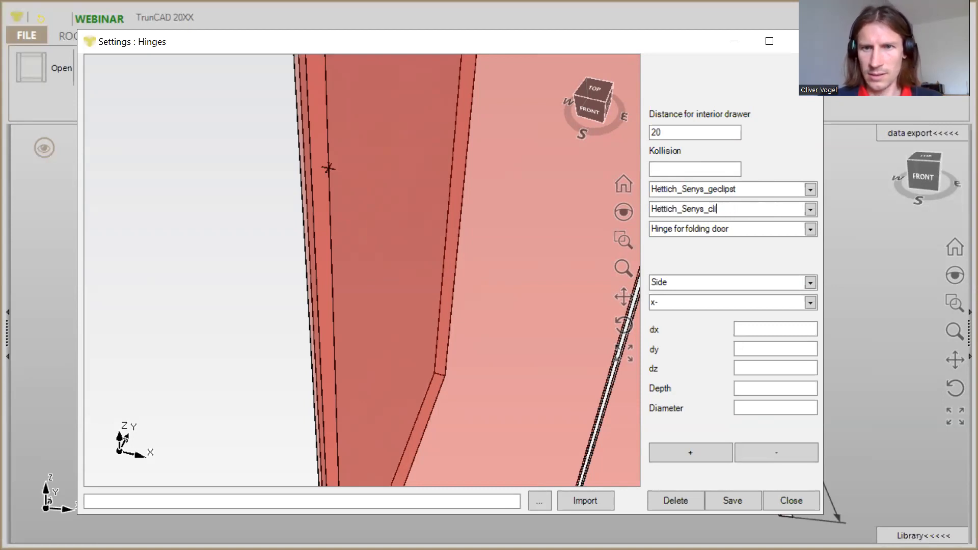
type("psed for ")
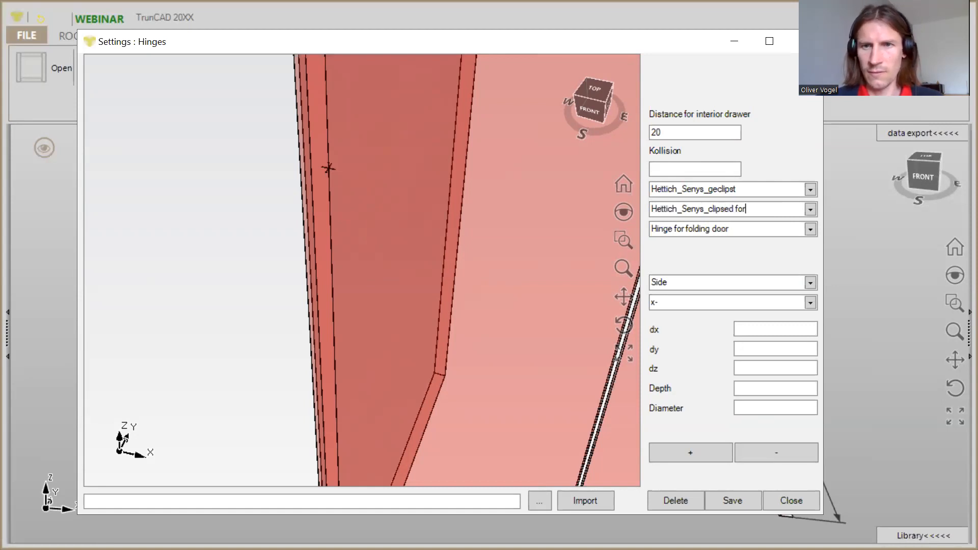
type("Wiing")
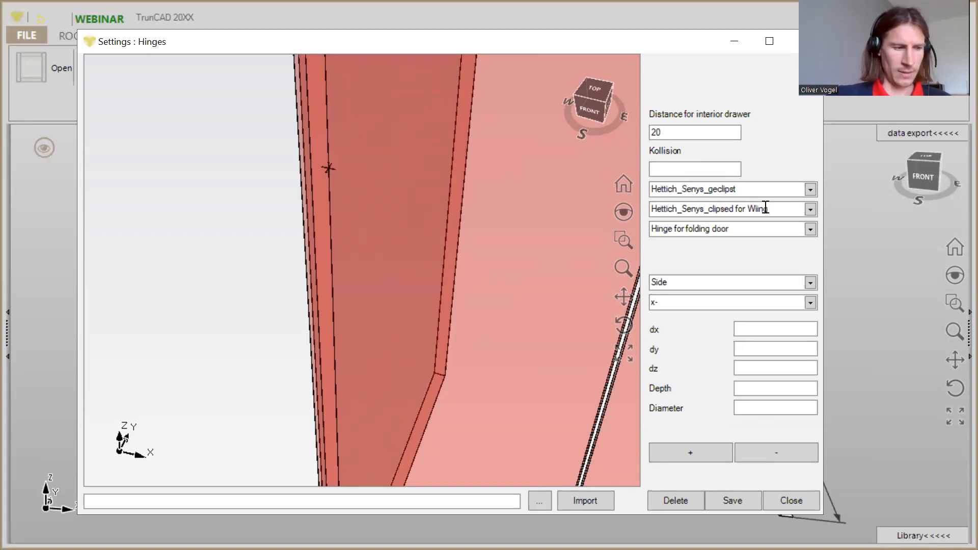
type("LineL_")
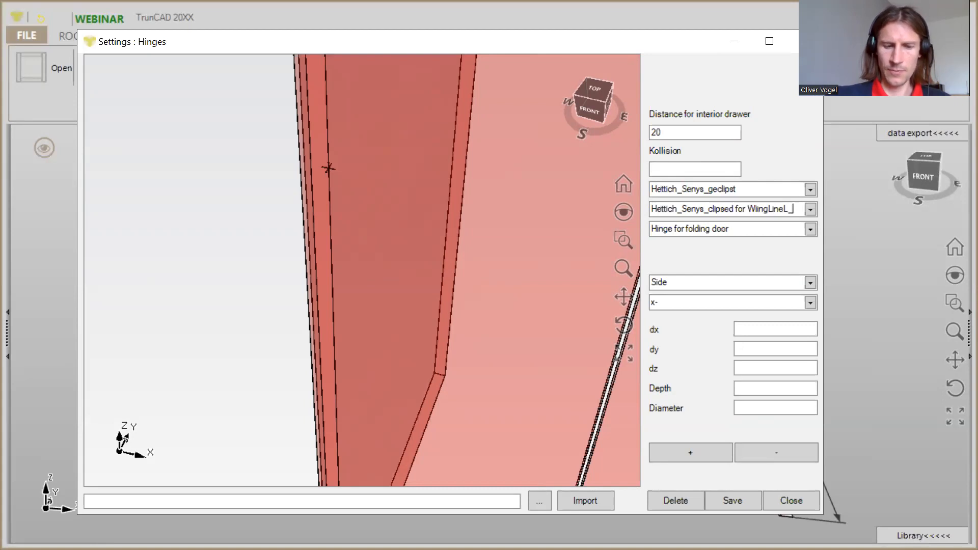
type("webinar")
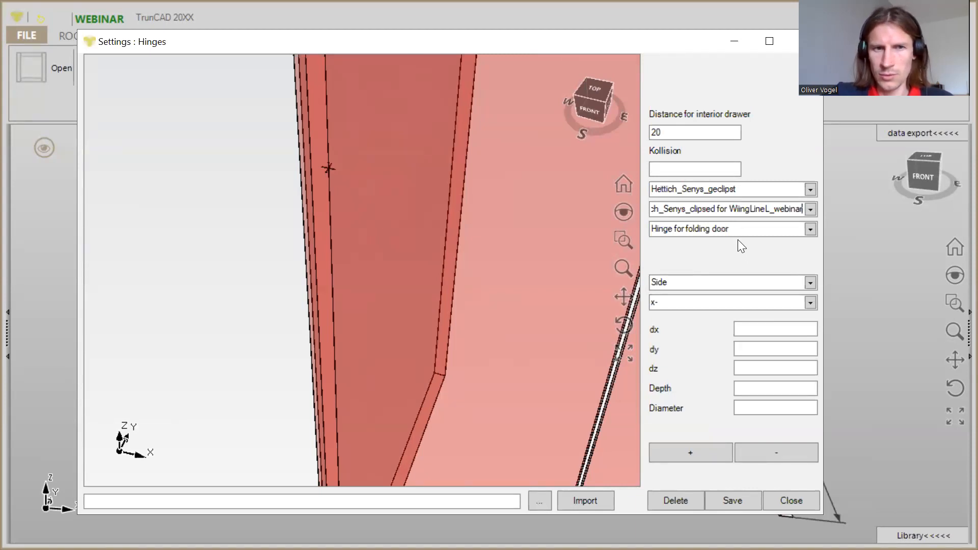
- Assign the hinge's drilling to the Front and set its direction to y+
left_click(810, 287)
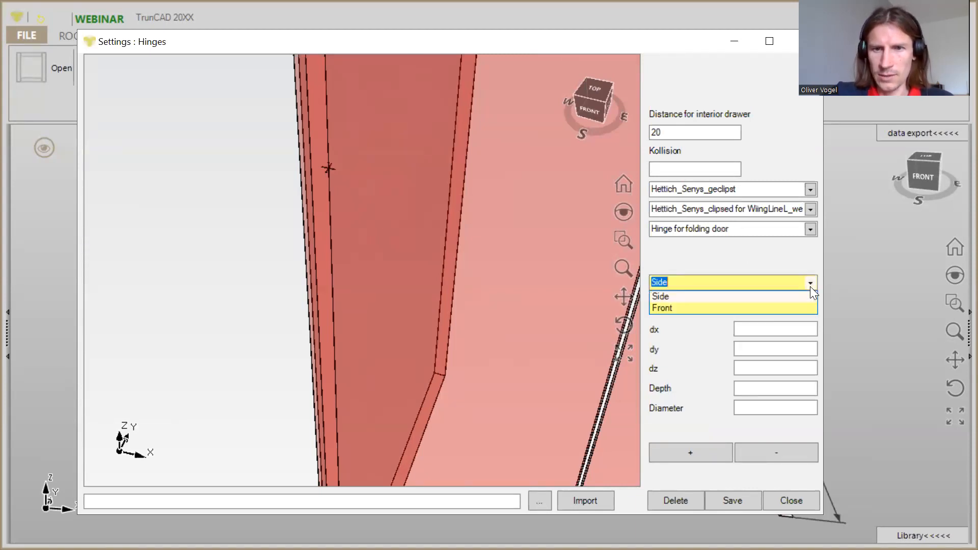
left_click(662, 307)
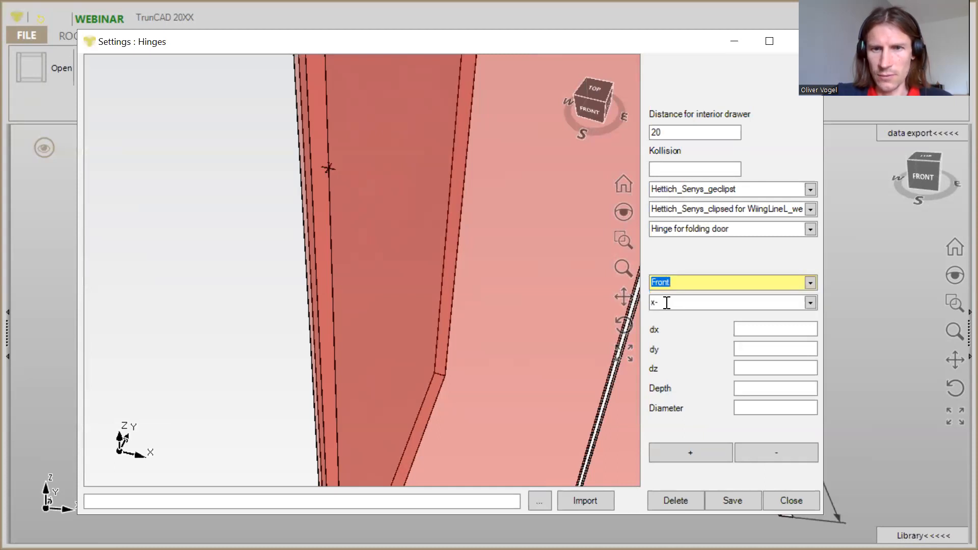
middle_click_drag(572, 283, 531, 280)
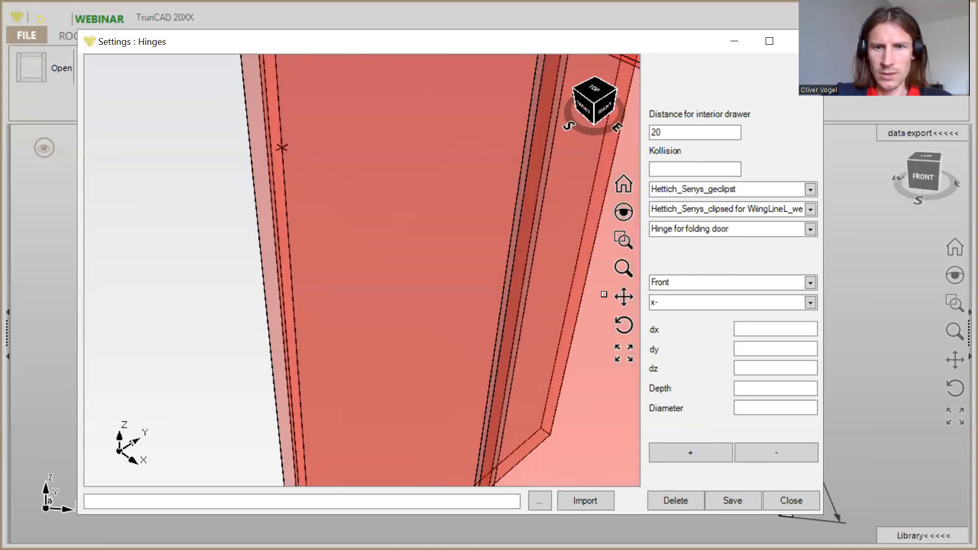
middle_click_drag(393, 286, 319, 254)
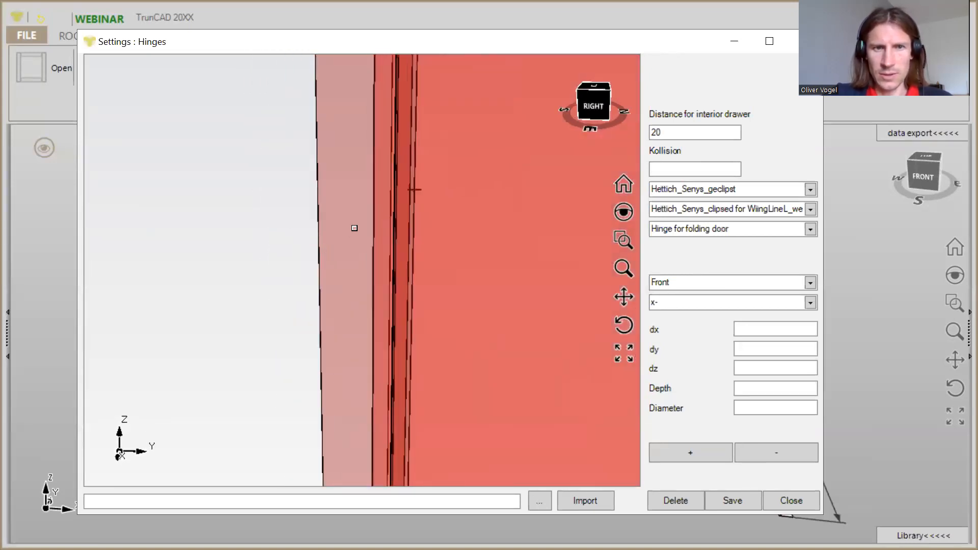
middle_click_drag(418, 191, 434, 195)
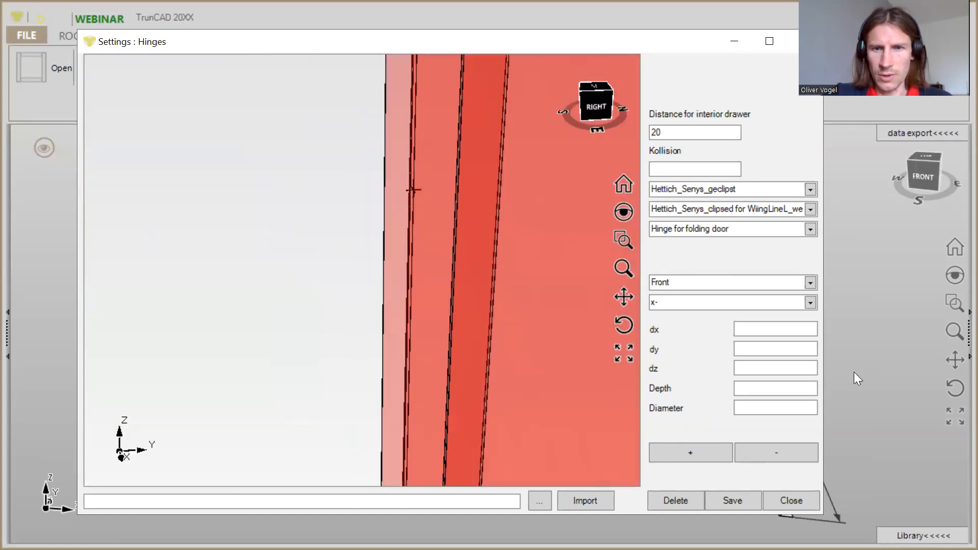
left_click(809, 303)
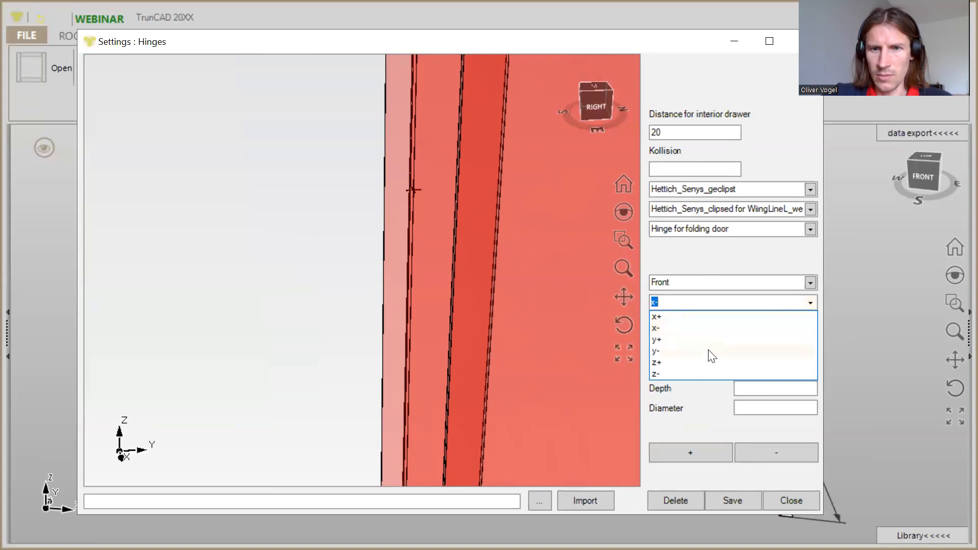
left_click(663, 340)
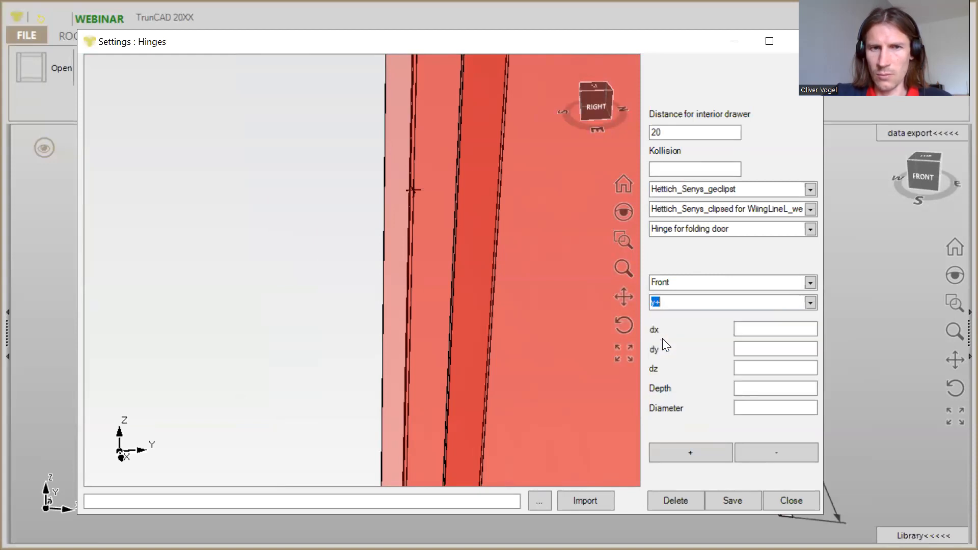
- Set the front drilling's offsets to dx -22.5, dy 0 and dz 0
mouse_move(481, 273)
middle_mouse_down()
mouse_move(574, 266)
mouse_move(497, 264)
mouse_move(487, 270)
mouse_move(495, 275)
middle_mouse_up()
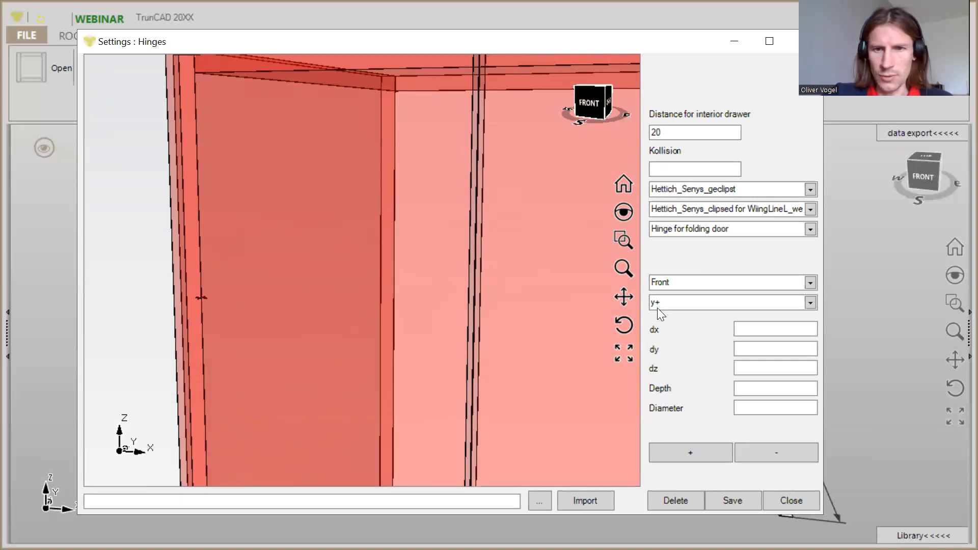
left_click(746, 331)
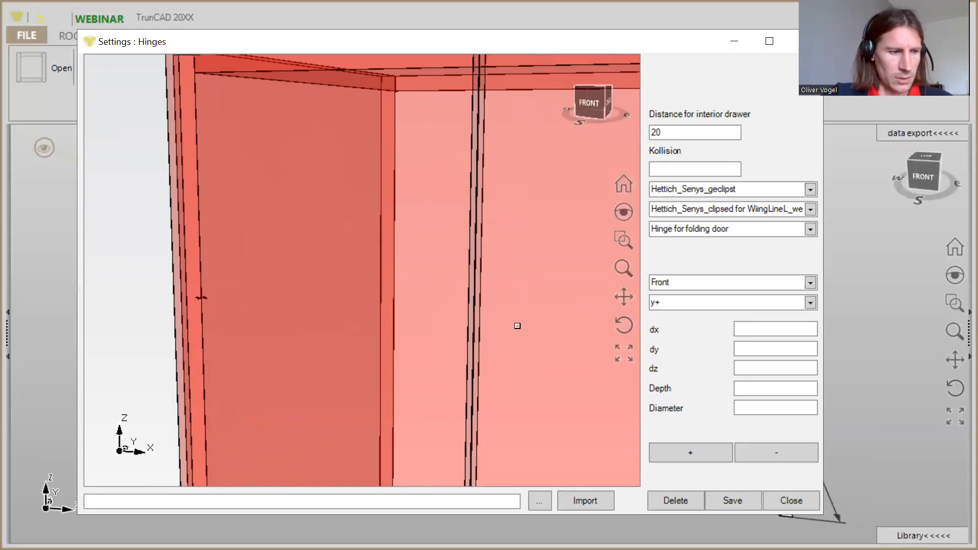
scroll(477, 341, "down", 1)
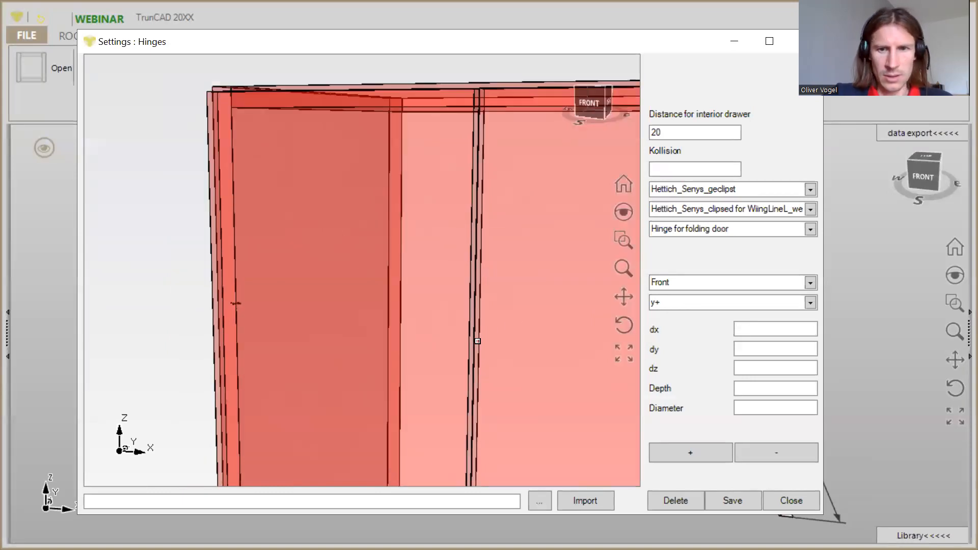
mouse_move(515, 316)
middle_mouse_down()
mouse_move(495, 310)
mouse_move(510, 304)
middle_mouse_up()
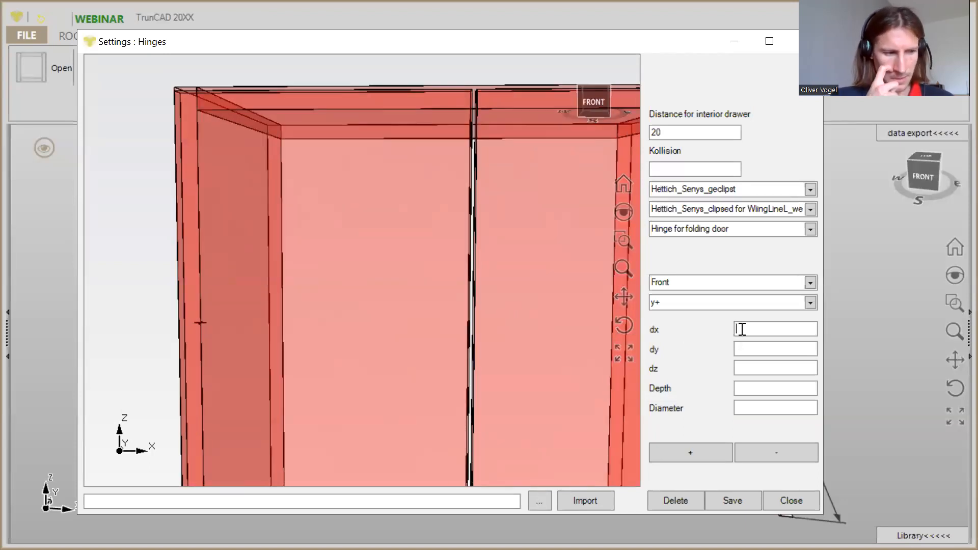
type("-22.5")
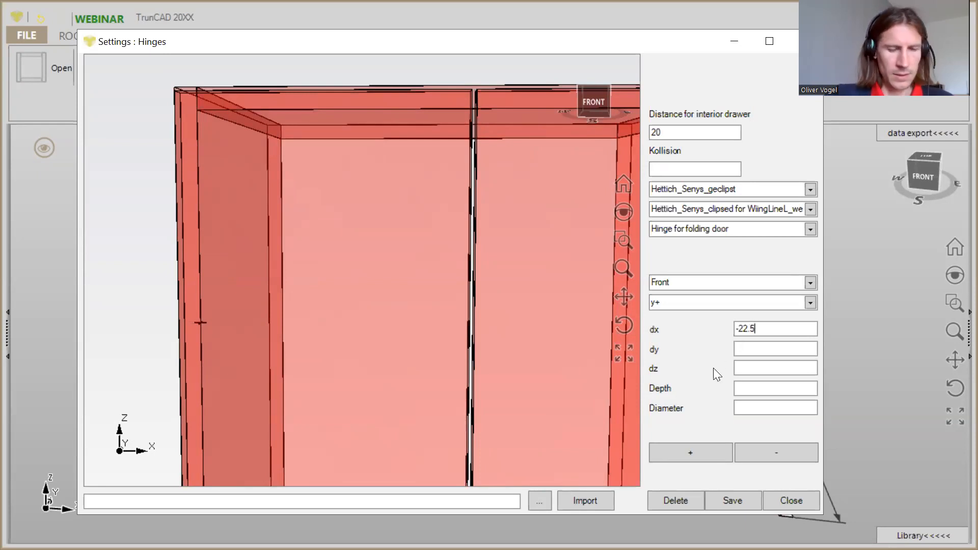
left_click(756, 348)
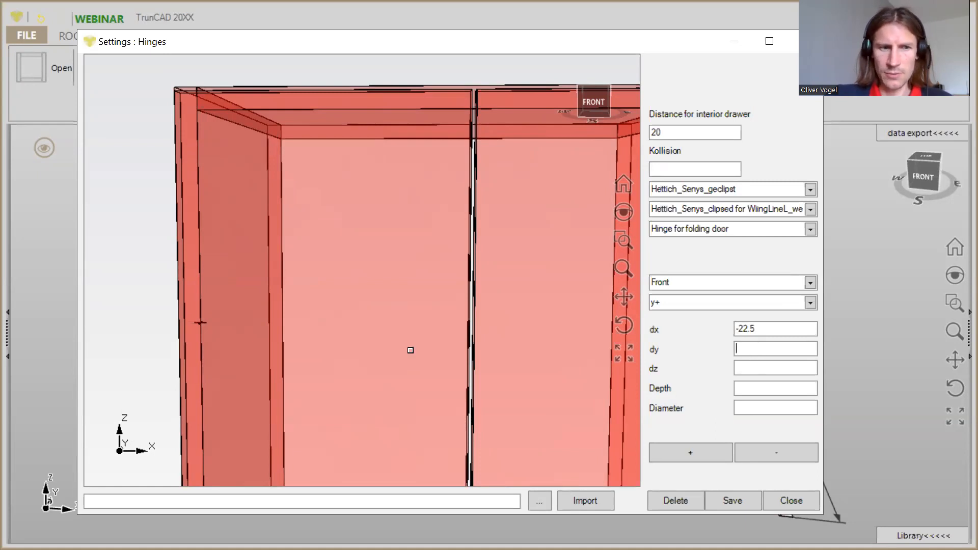
type("0")
mouse_move(216, 334)
middle_mouse_down()
mouse_move(124, 336)
mouse_move(227, 336)
mouse_move(205, 325)
middle_mouse_up()
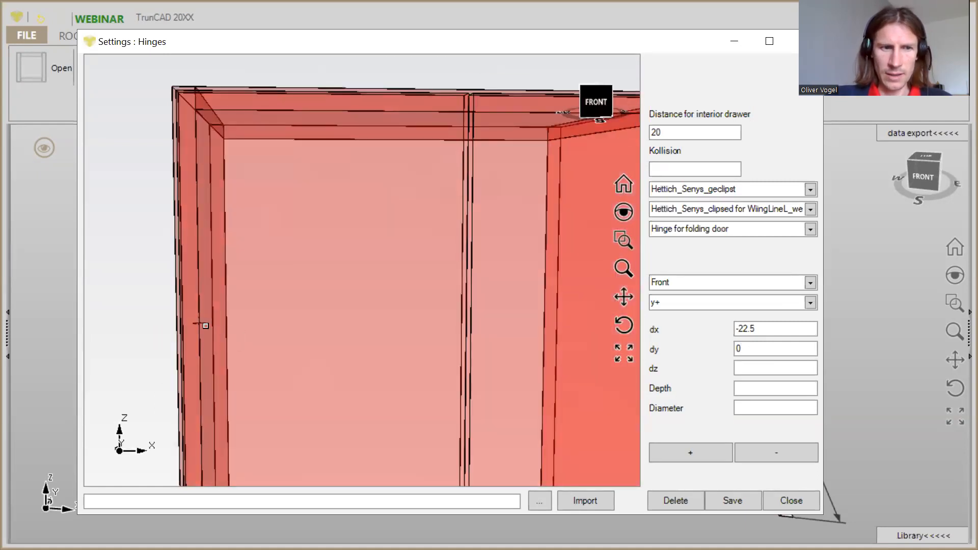
scroll(201, 323, "up", 1)
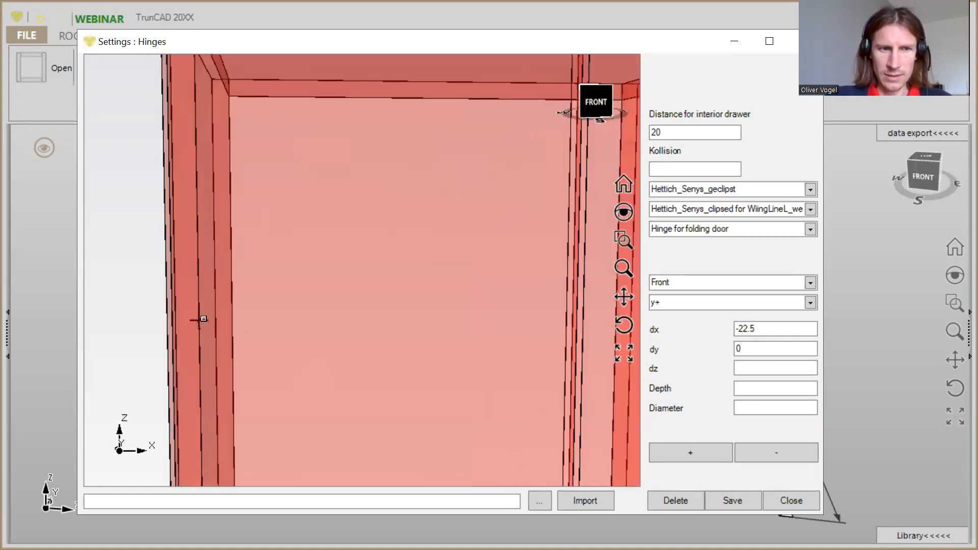
left_click(754, 368)
type("0")
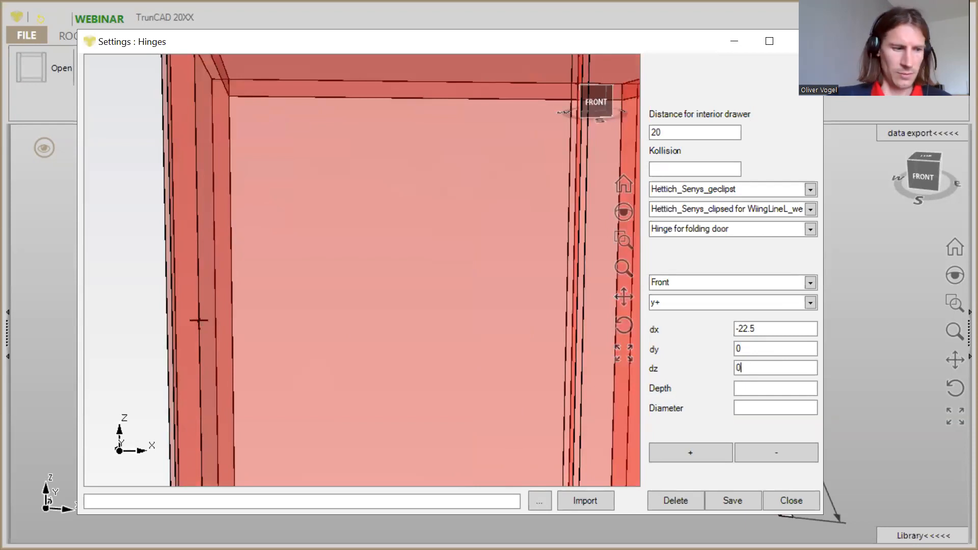
- Give the drilling a depth of 13 and a diameter of 35, and add it to the hinge
left_click(760, 389)
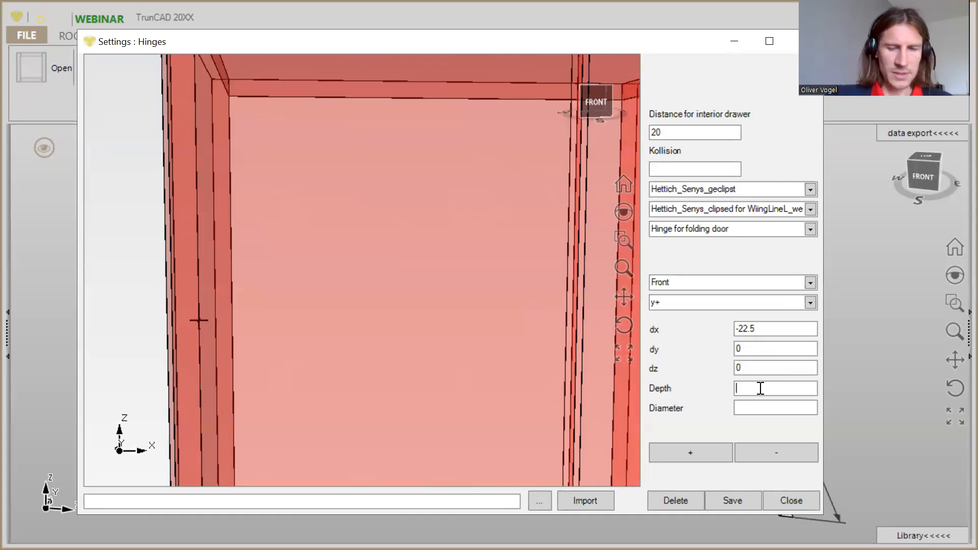
type("13")
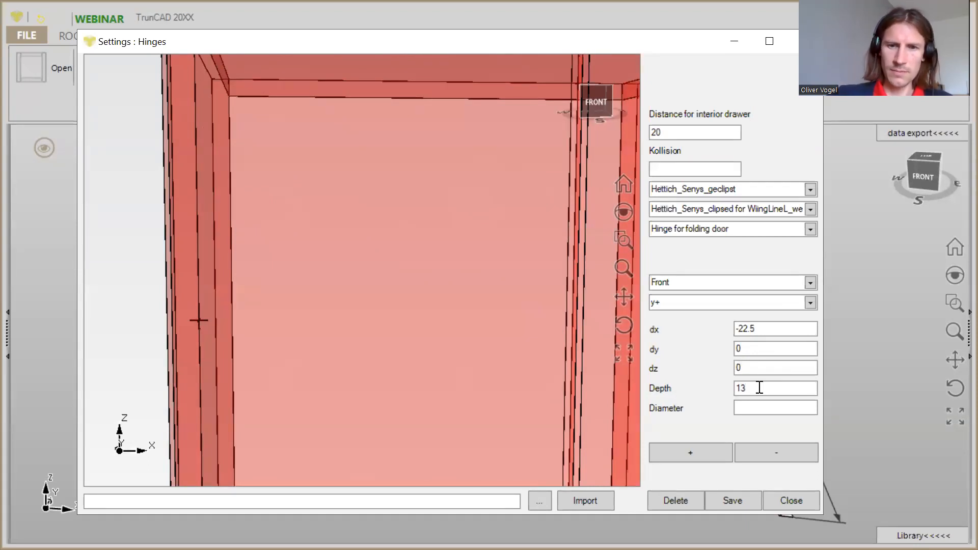
left_click(749, 407)
type("35")
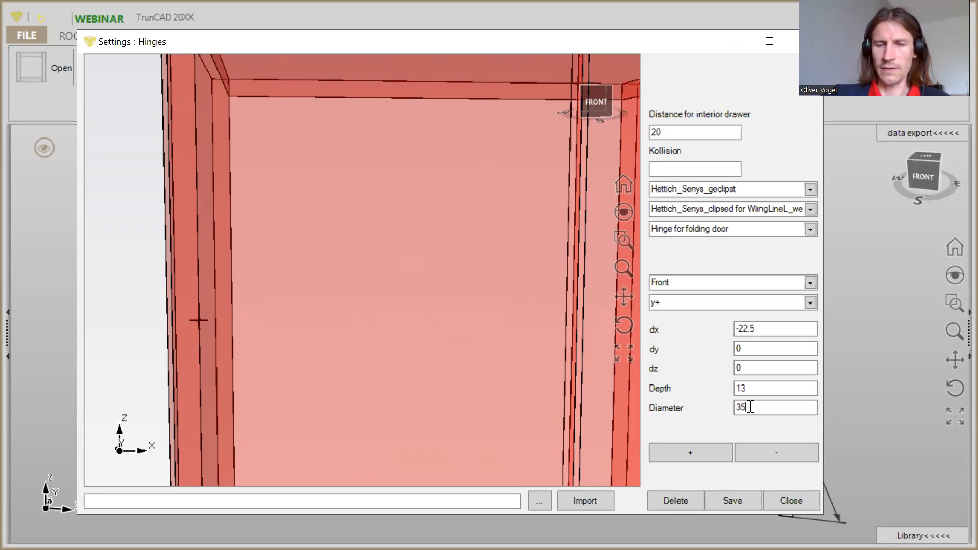
scroll(590, 388, "down", 5)
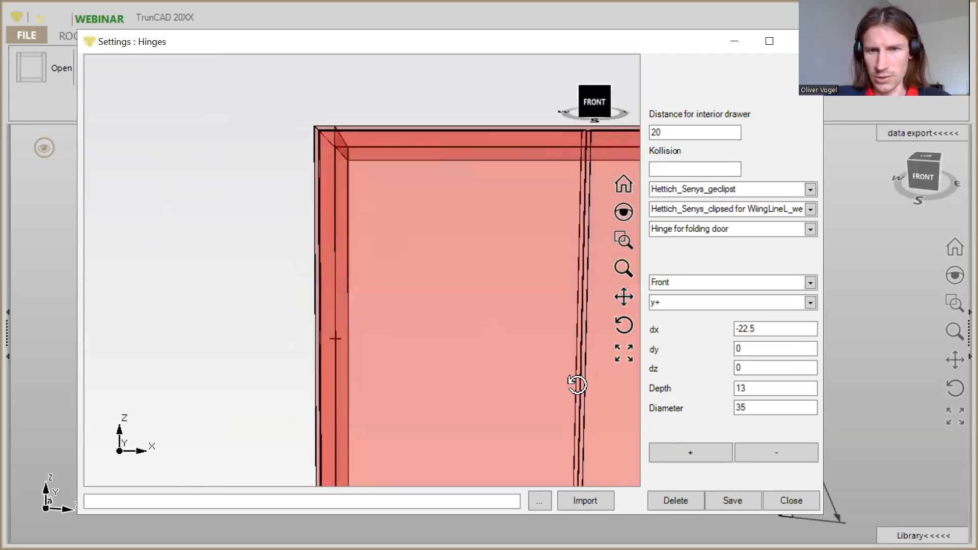
left_click(682, 453)
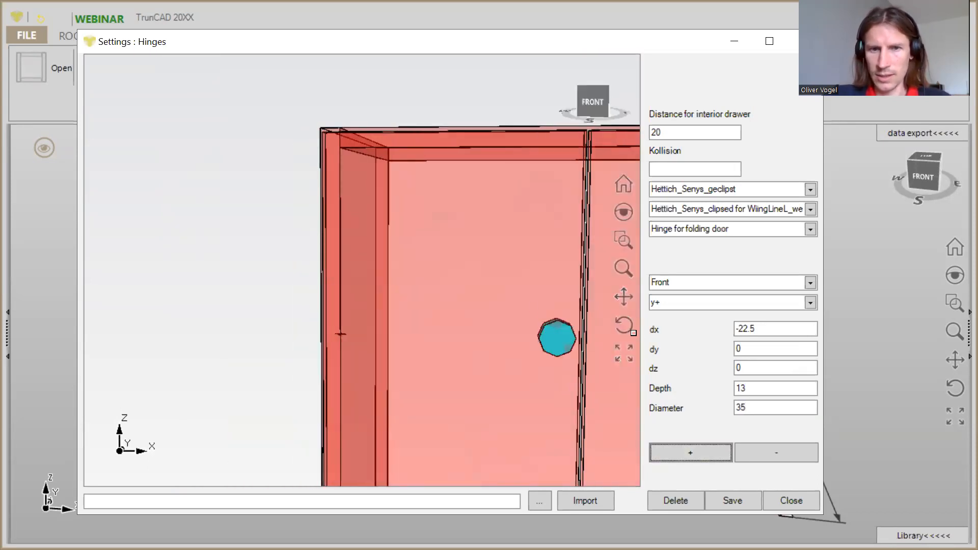
- Add the matching 35 mm cup drilling on the other door leaf with dx 22.5
scroll(600, 332, "down", 3)
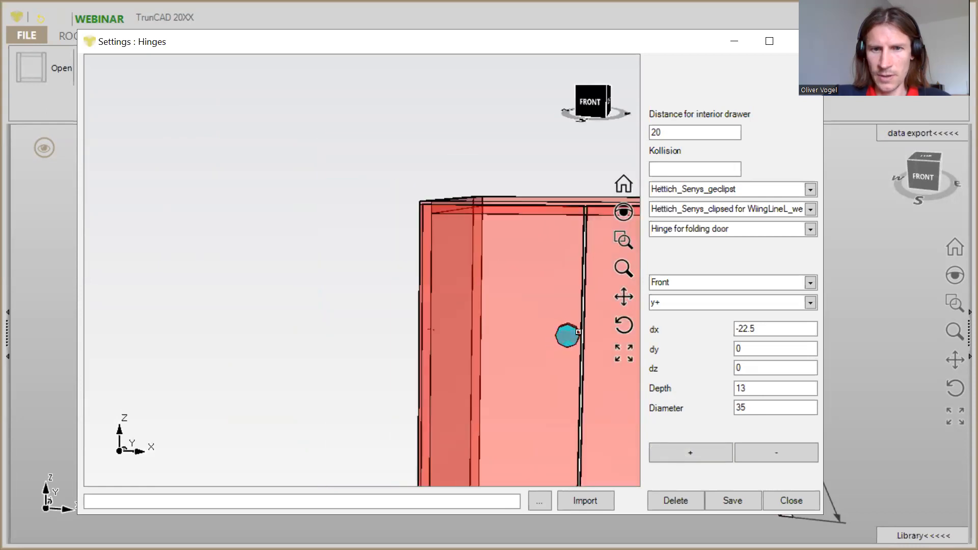
left_click(623, 297)
left_click_drag(589, 313, 461, 306)
scroll(514, 354, "up", 5)
mouse_move(515, 353)
middle_mouse_down()
mouse_move(532, 355)
mouse_move(529, 366)
middle_mouse_up()
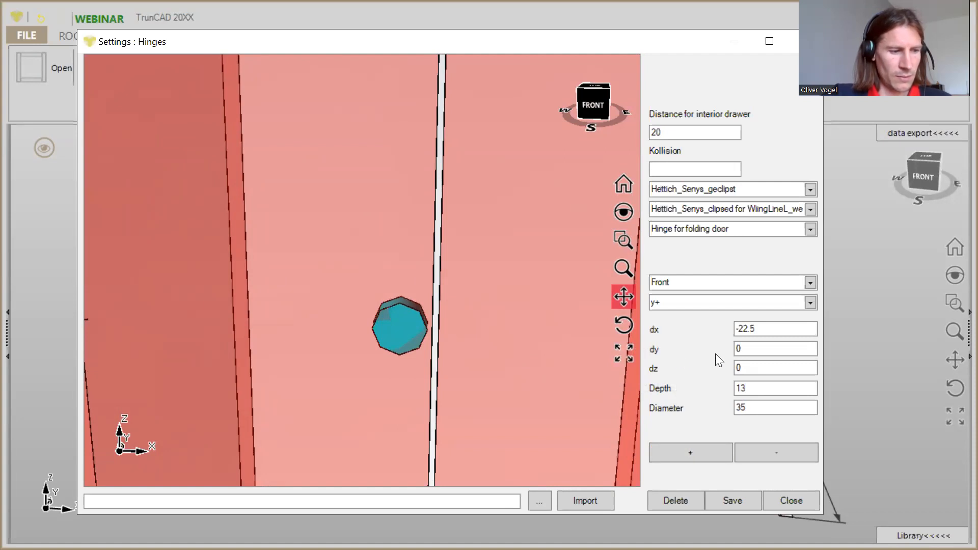
left_click(741, 328)
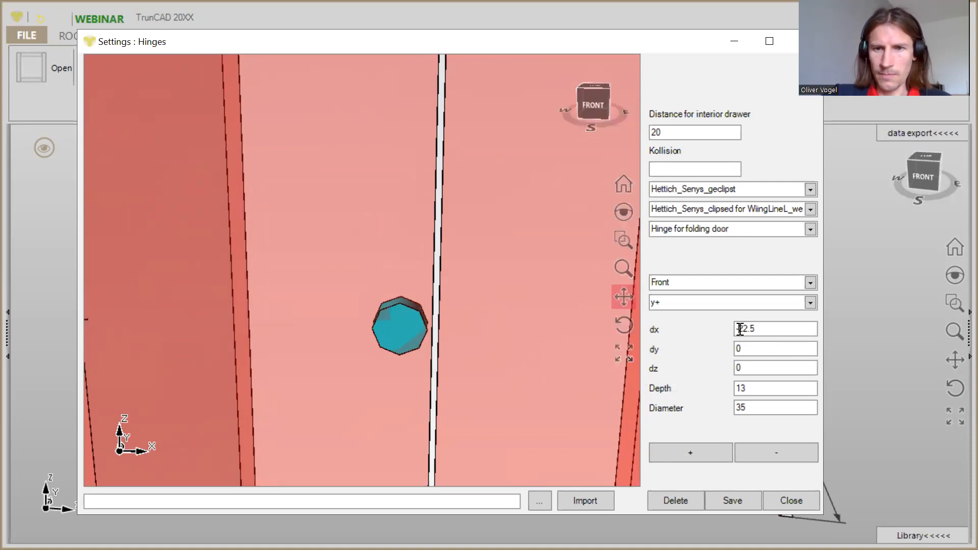
key("BackSpace")
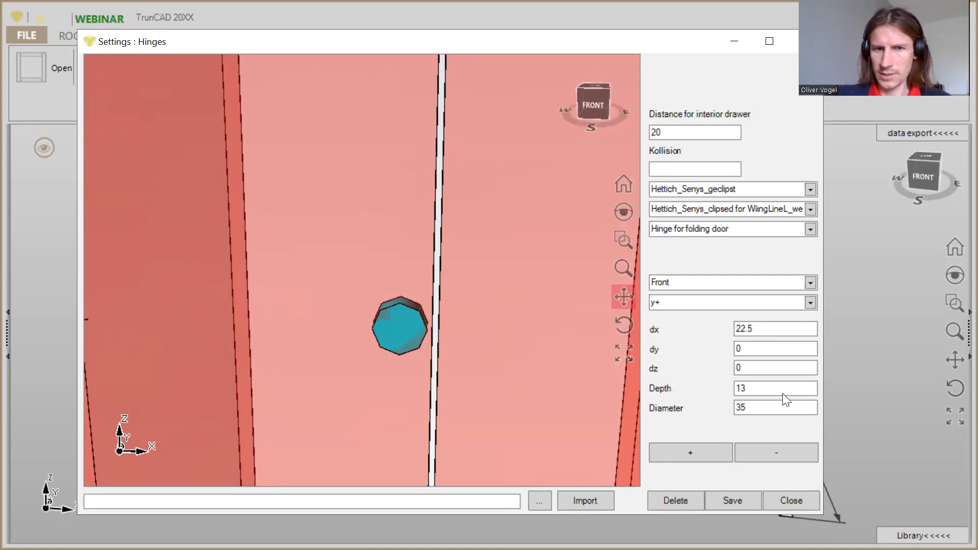
left_click(722, 455)
middle_click_drag(437, 323, 465, 345)
scroll(447, 335, "down", 5)
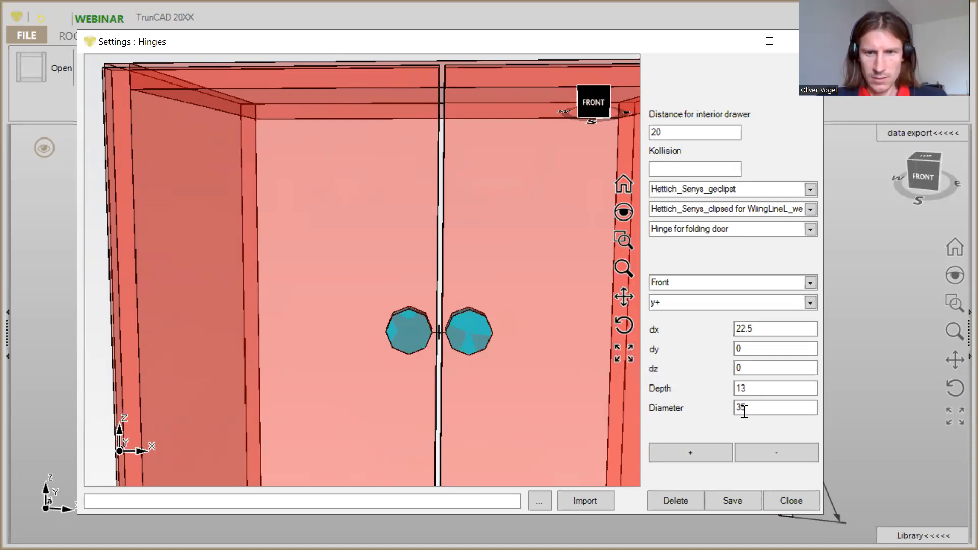
- Add a front drilling with diameter 10 at dx -28 and dz 26, above the first cup drilling
key("BackSpace")
key("BackSpace")
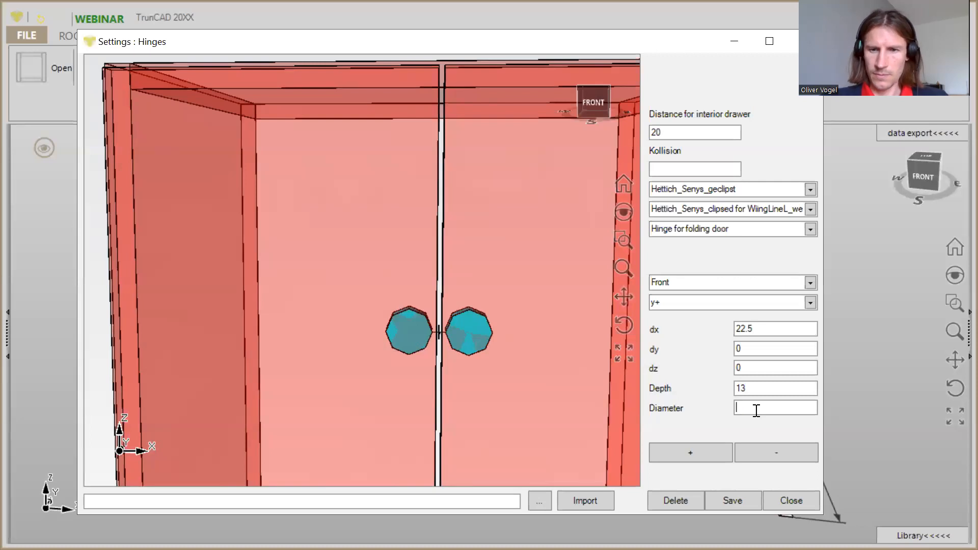
type("10")
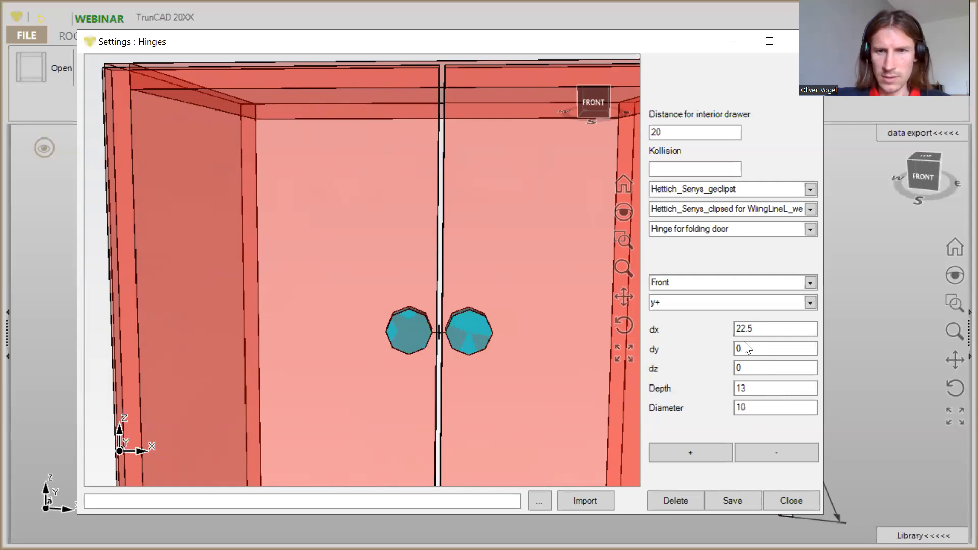
left_click_drag(758, 329, 685, 329)
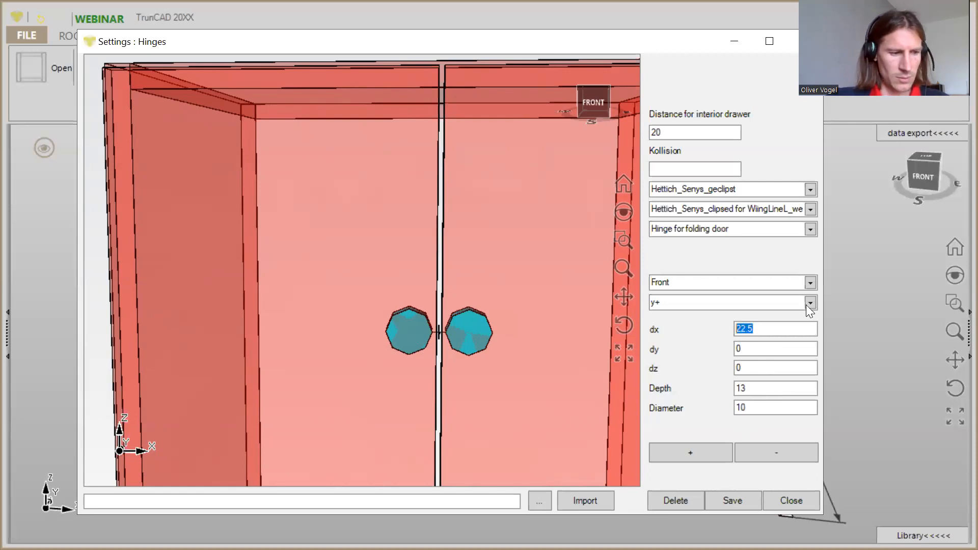
type("28")
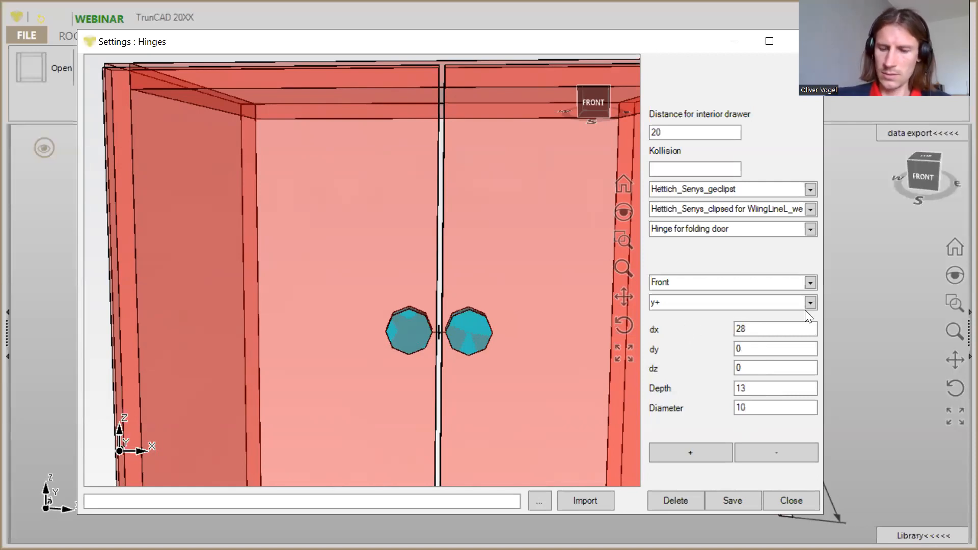
key("Home")
type("-")
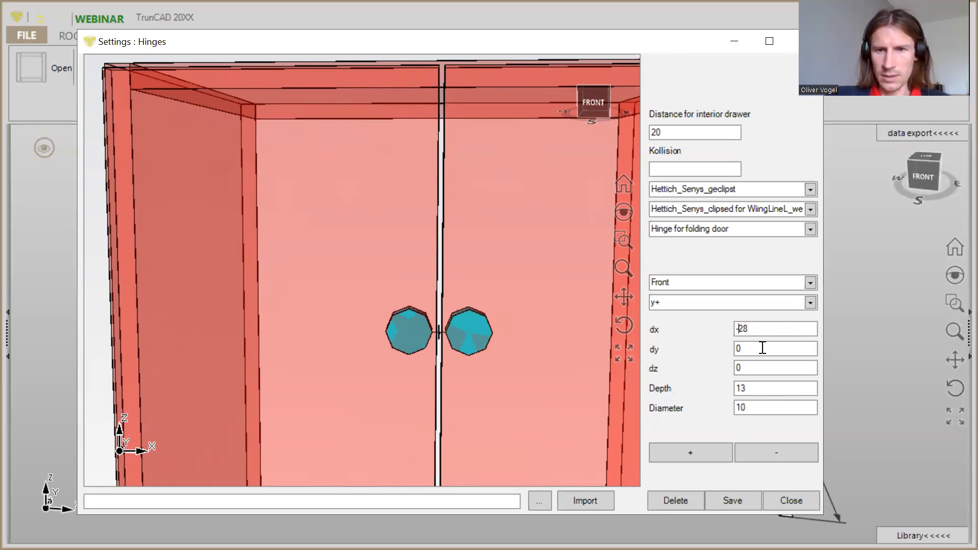
left_click(752, 369)
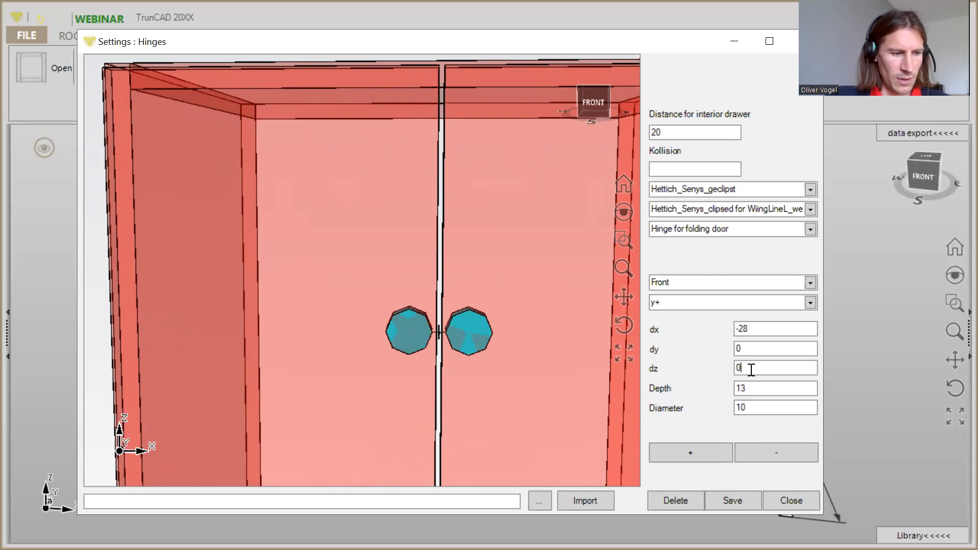
left_click_drag(751, 368, 736, 365)
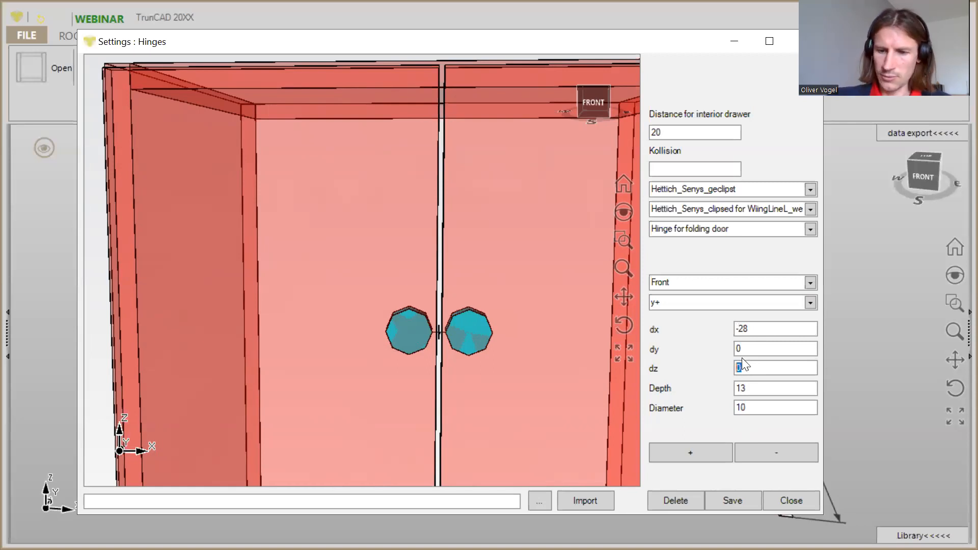
type("26")
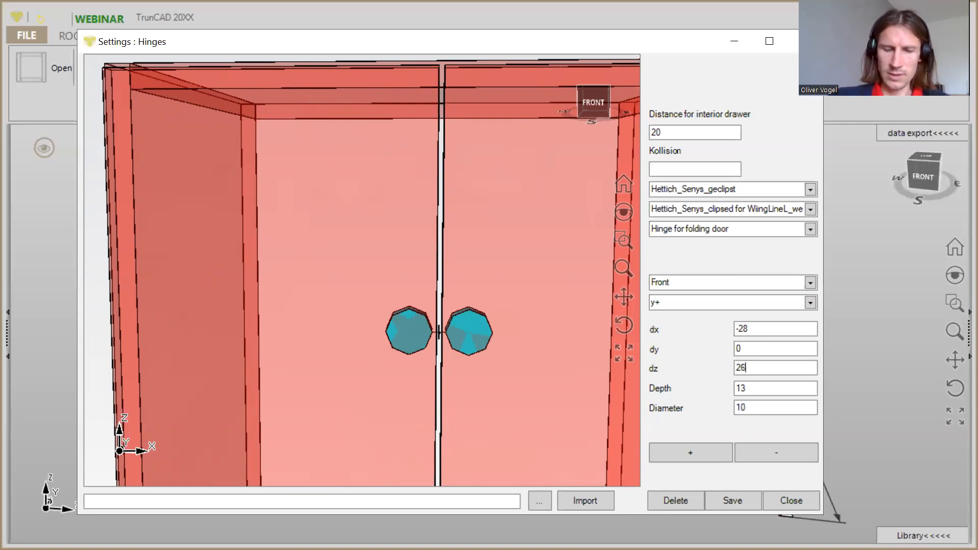
left_click(708, 456)
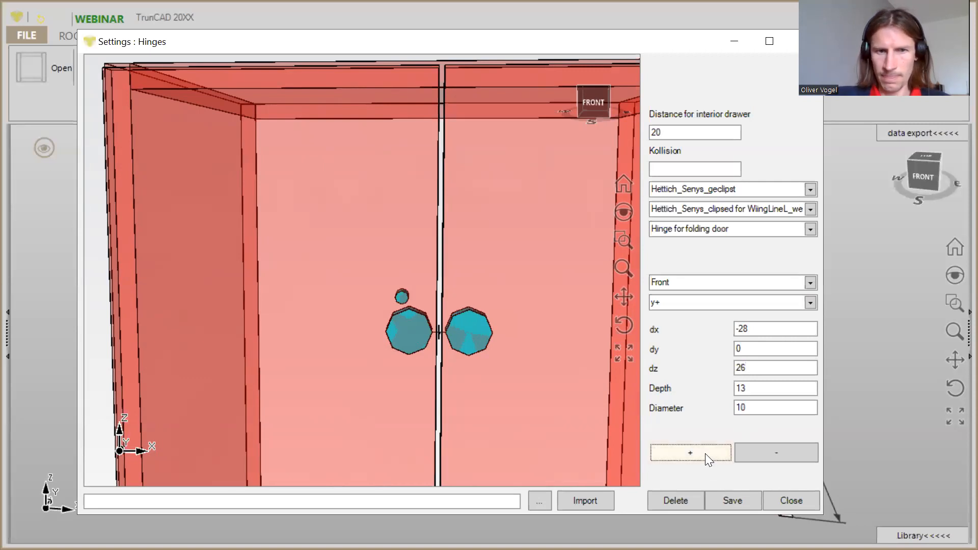
- Add a second 10 mm drilling below the same cup drilling, with dz -26
middle_click_drag(498, 312, 491, 309)
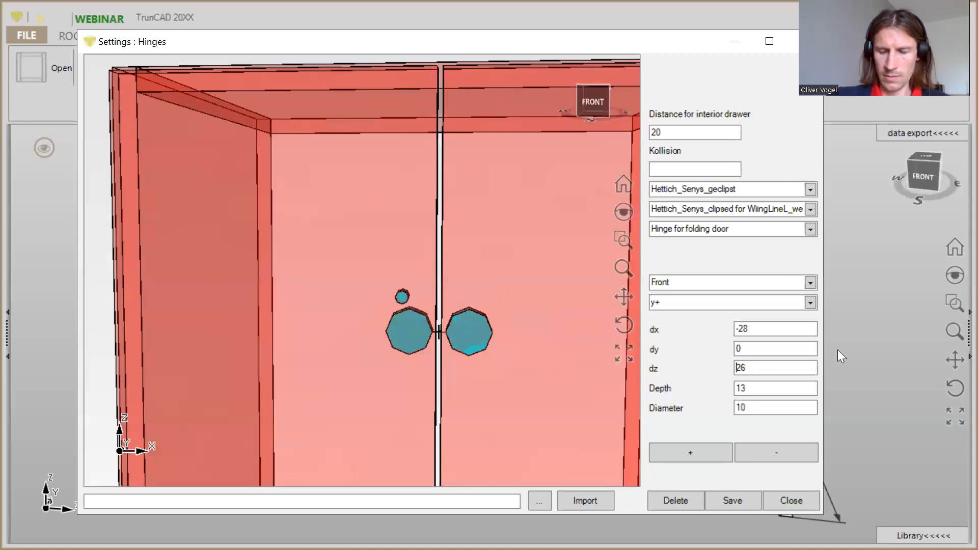
type("-")
left_click(690, 454)
middle_click_drag(403, 299, 402, 303)
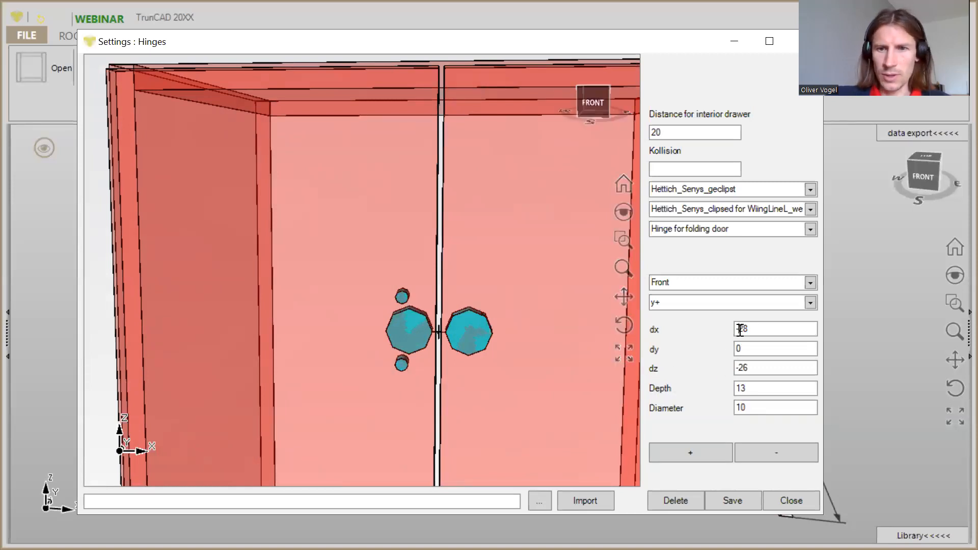
- Add two 10 mm drillings on the other leaf at dx 28, with dz -26 and dz 26, and save the hinge
key("BackSpace")
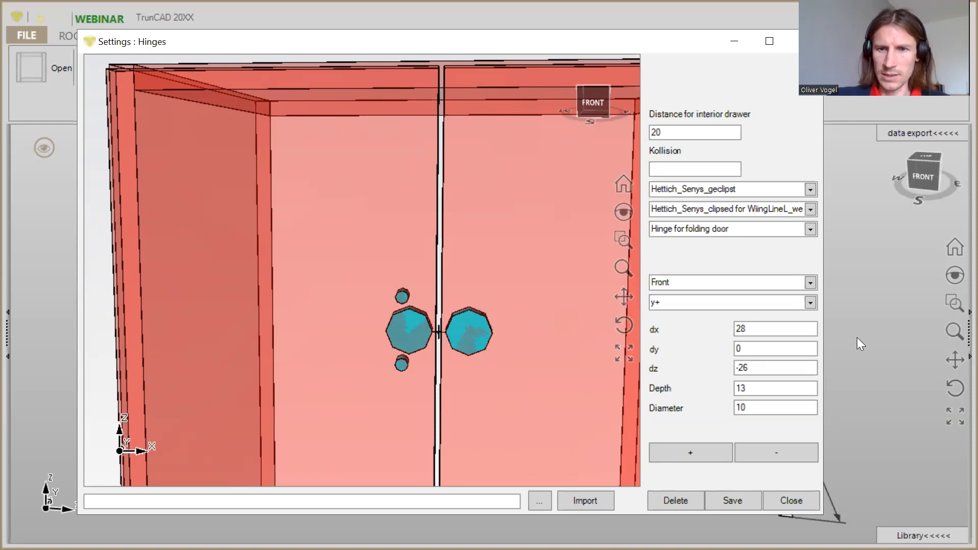
left_click(705, 453)
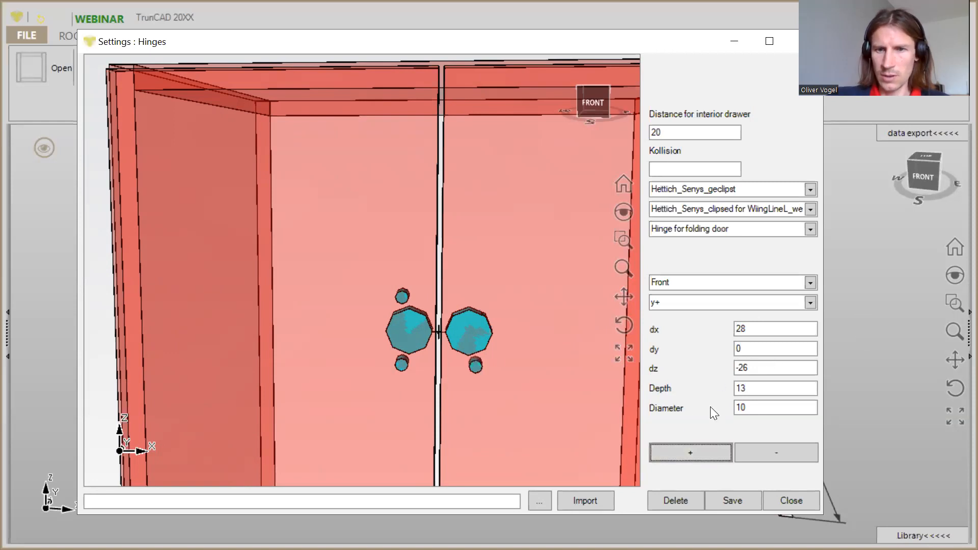
left_click(738, 369)
key("BackSpace")
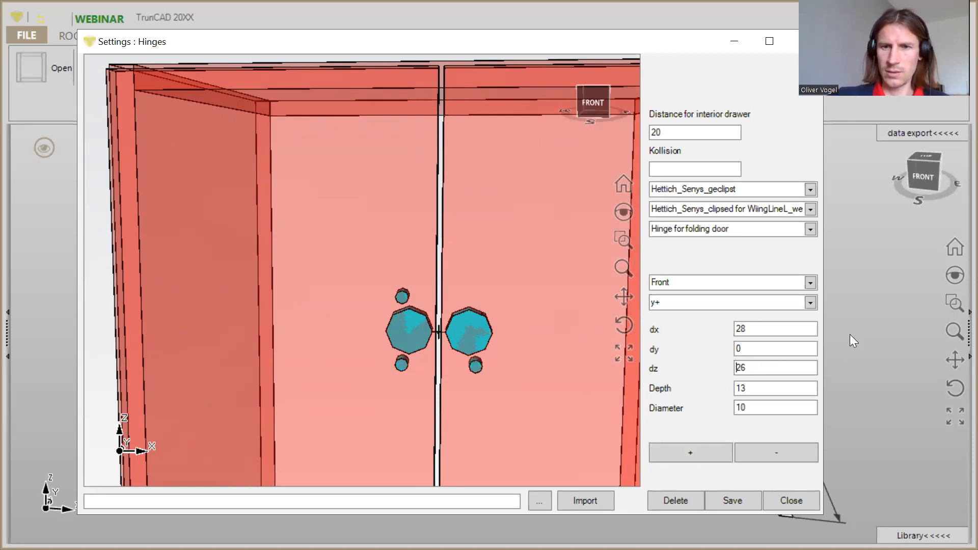
left_click(690, 453)
left_click_drag(489, 295, 458, 305)
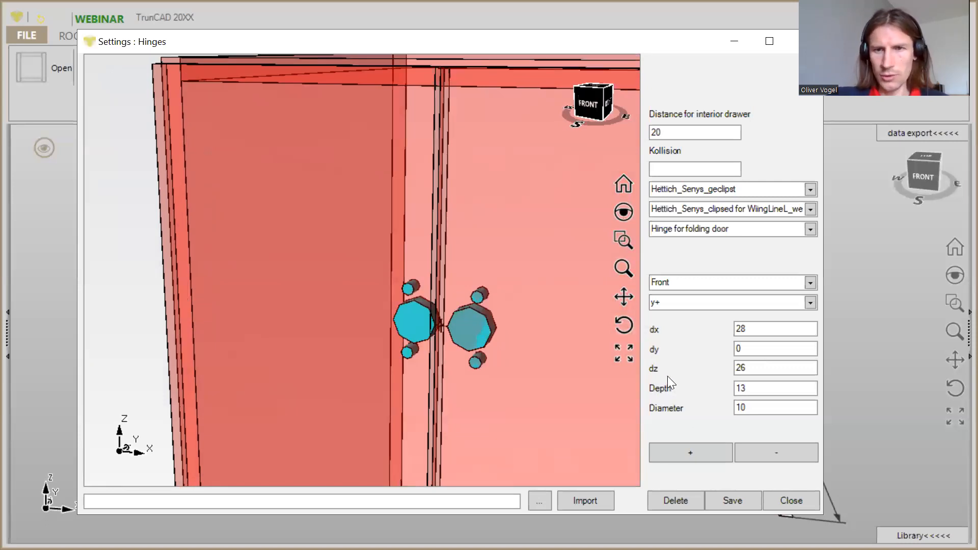
left_click(734, 500)
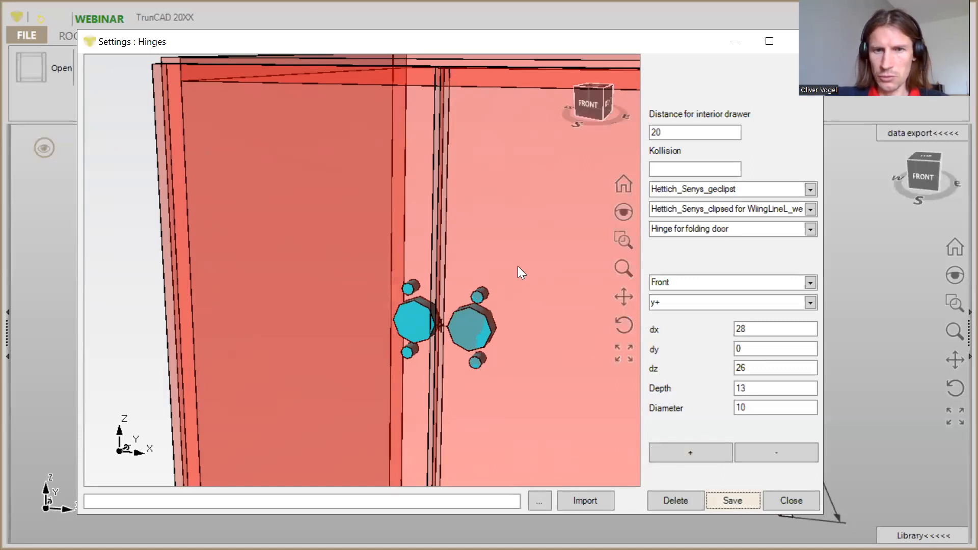
- Check the drillings on both door leaves, save the hinge variant again and close the hinge settings
scroll(517, 271, "down", 3)
mouse_move(518, 270)
left_mouse_down()
mouse_move(506, 270)
mouse_move(504, 320)
mouse_move(518, 349)
mouse_move(530, 283)
mouse_move(520, 275)
left_mouse_up()
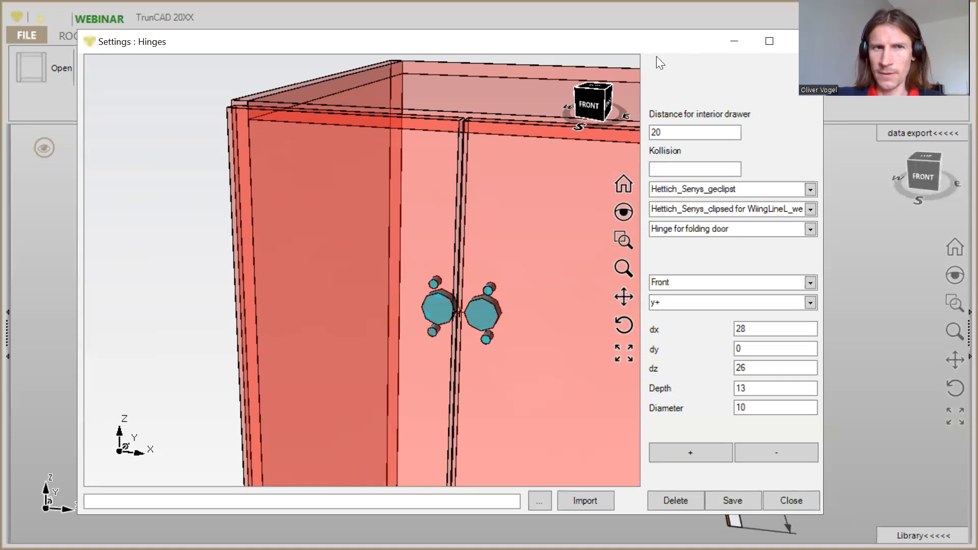
left_click_drag(584, 45, 551, 45)
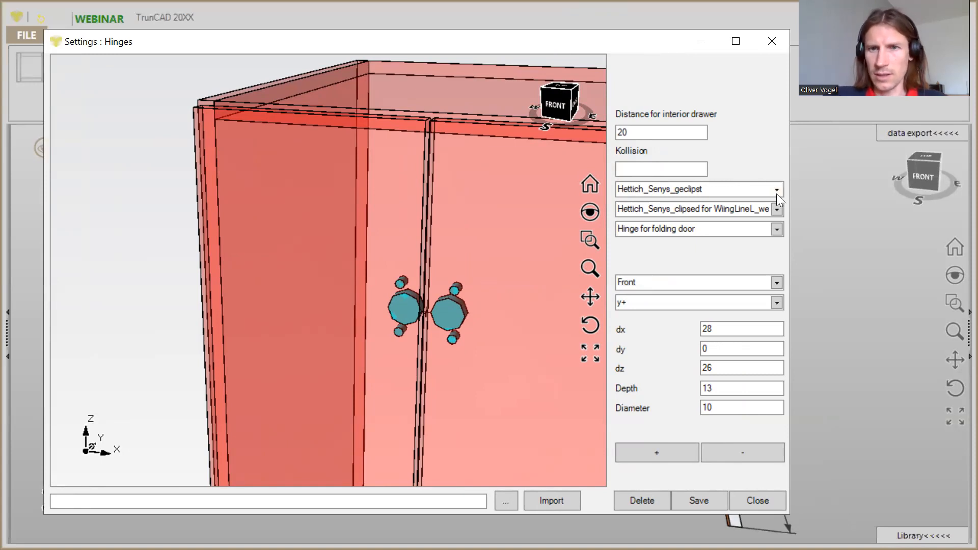
left_click(777, 209)
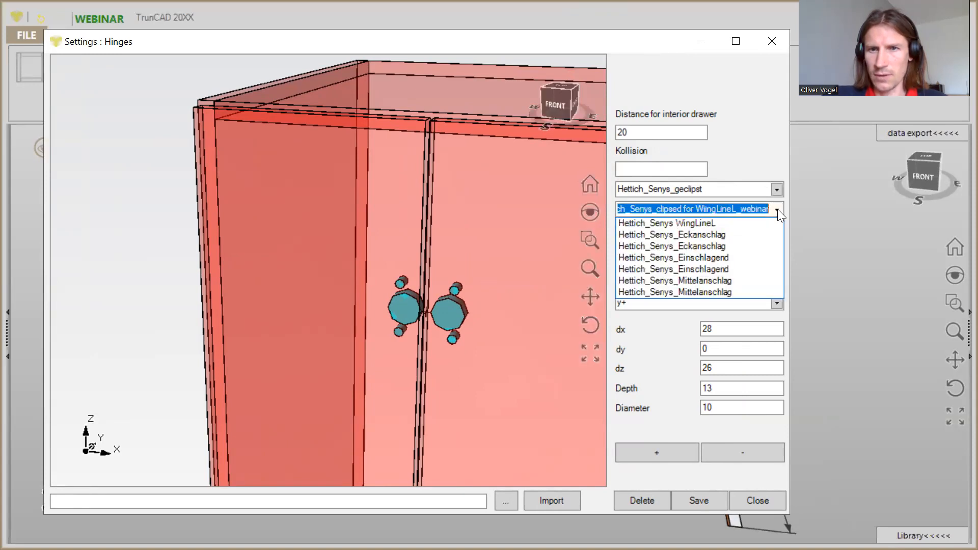
left_click(777, 209)
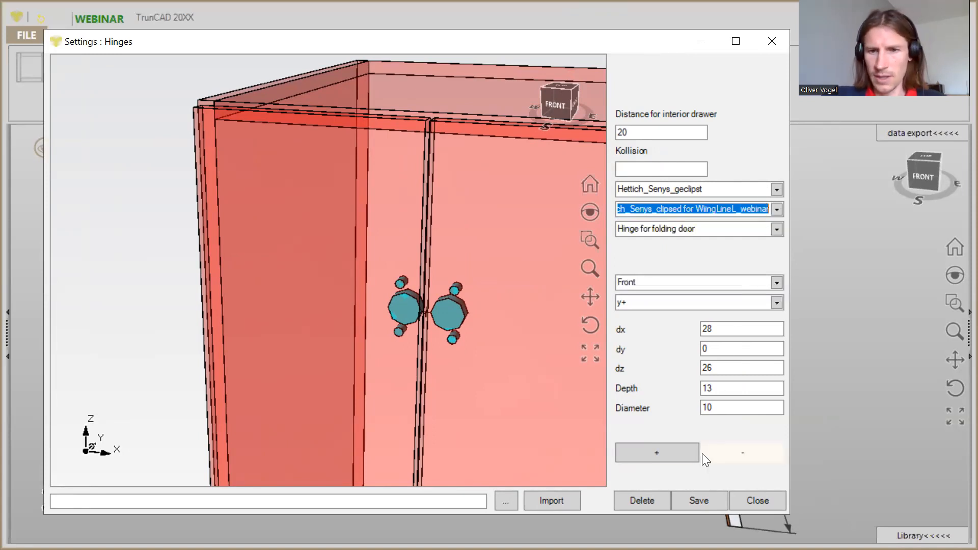
left_click(701, 499)
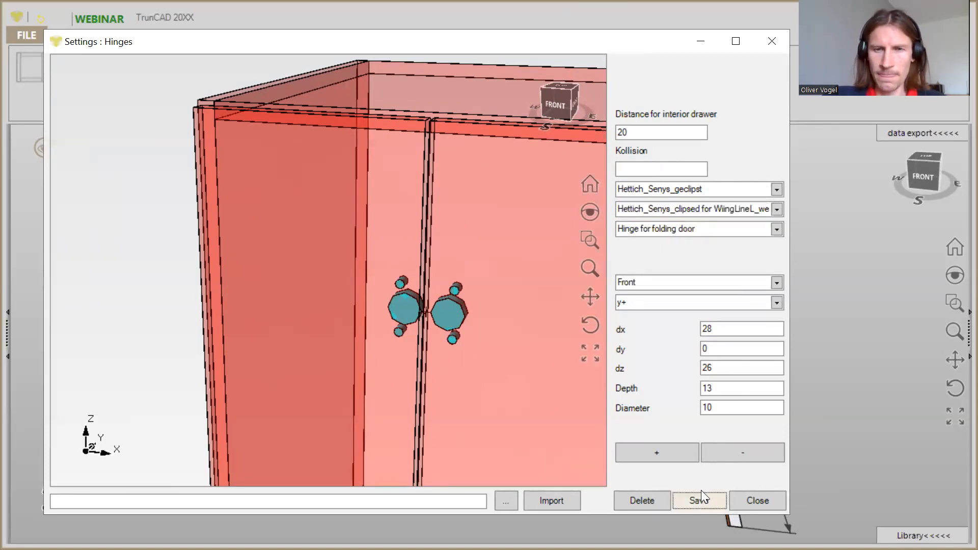
left_click(774, 43)
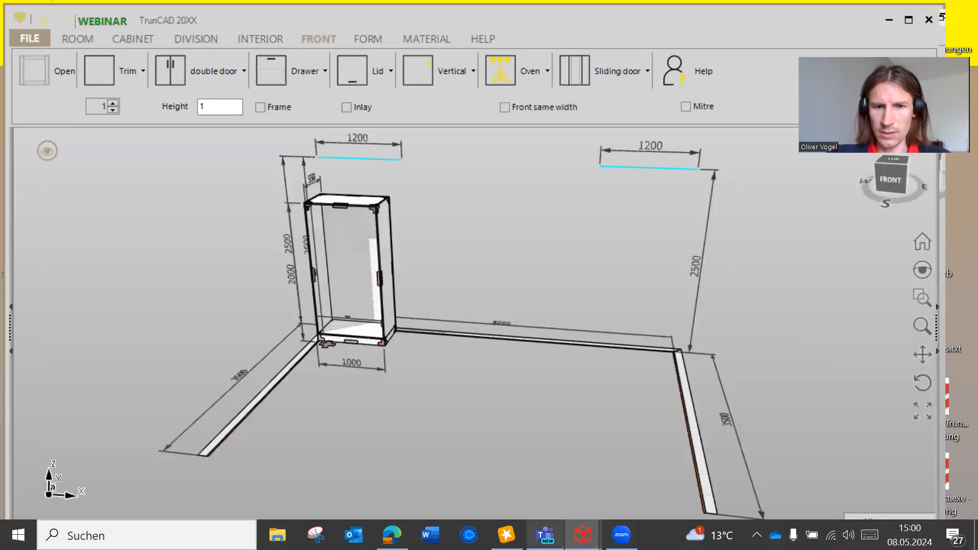
- Switch to the browser to view the WingLine L functional principle in the Hettich PDF catalogue, and return to TrunCAD
mouse_move(392, 534)
left_click(415, 489)
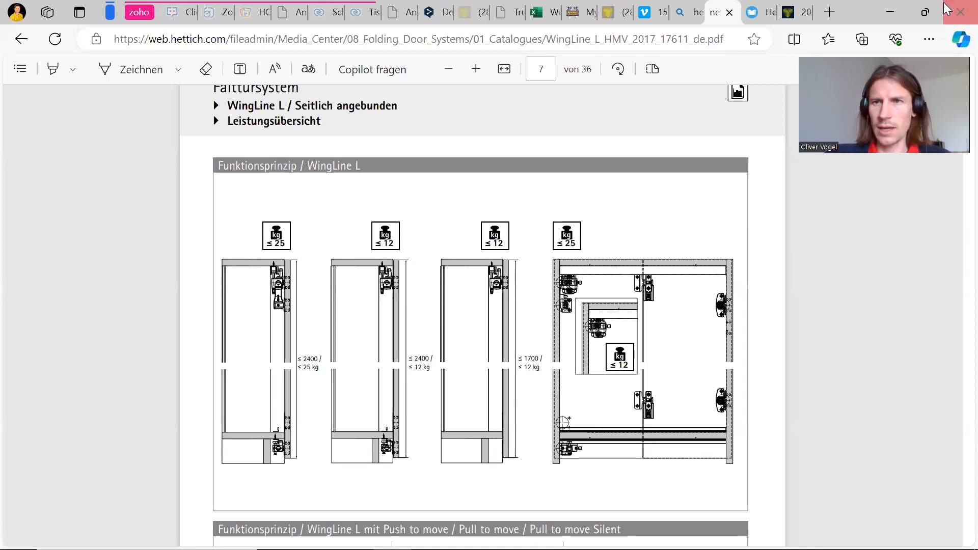
left_click(896, 12)
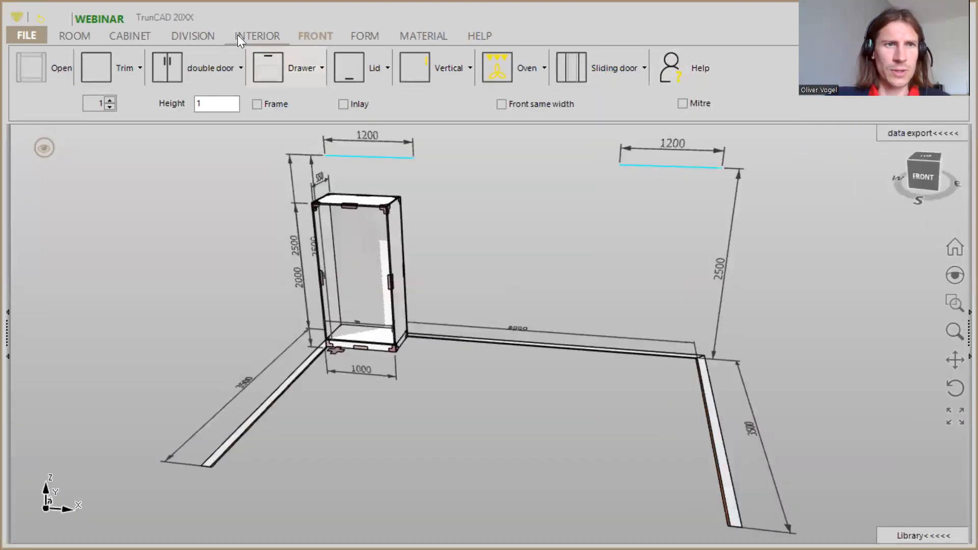
- Look through the existing drilling patterns and open the drilling pattern editor for the cabinet division
left_click(206, 31)
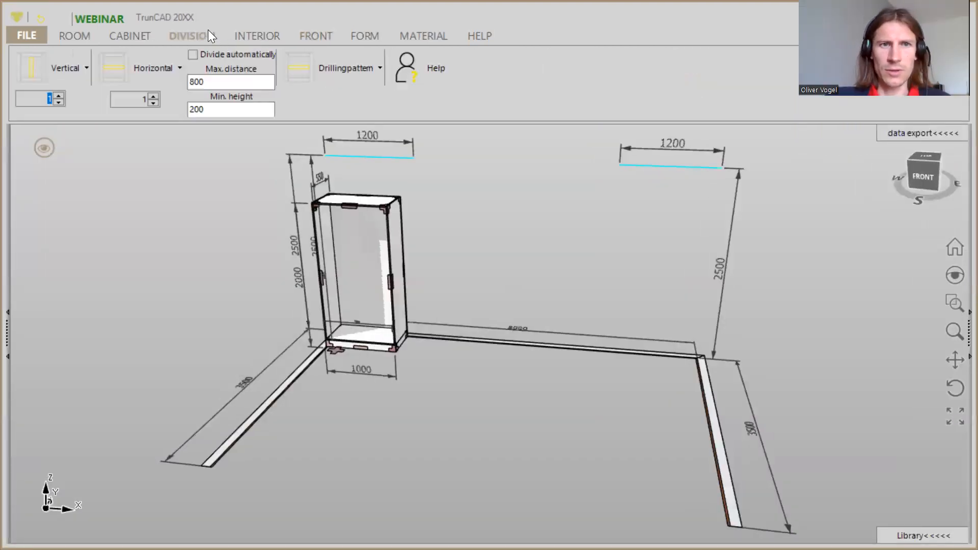
left_click(334, 70)
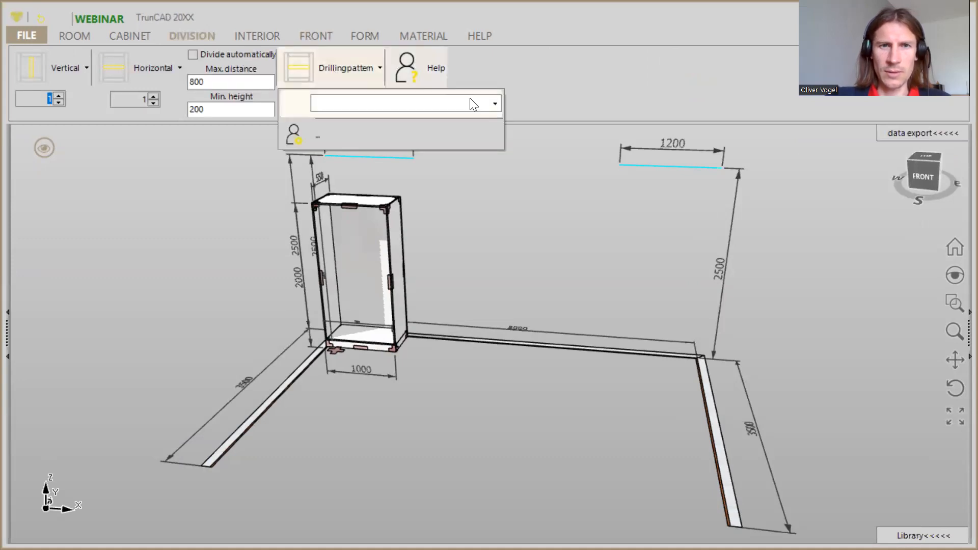
left_click(492, 107)
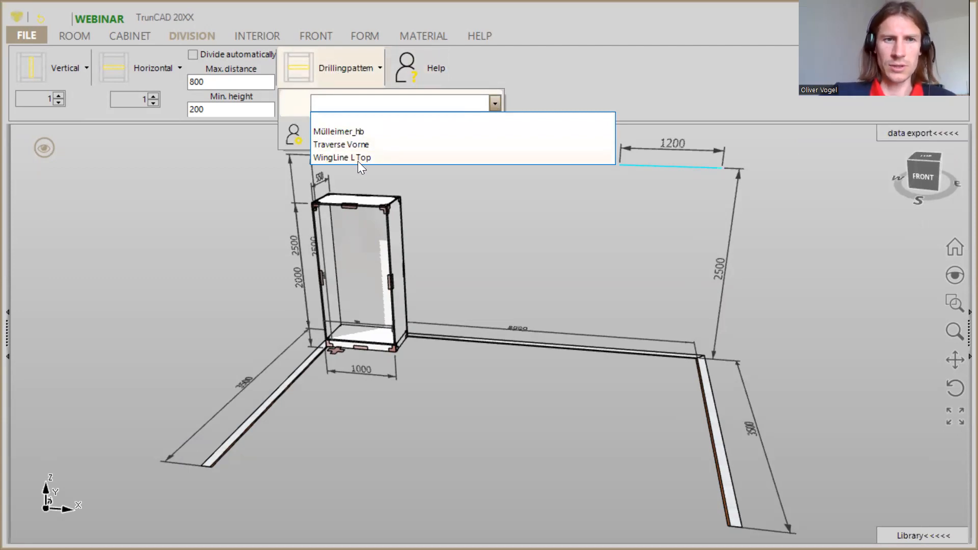
left_click(325, 65)
left_click(302, 141)
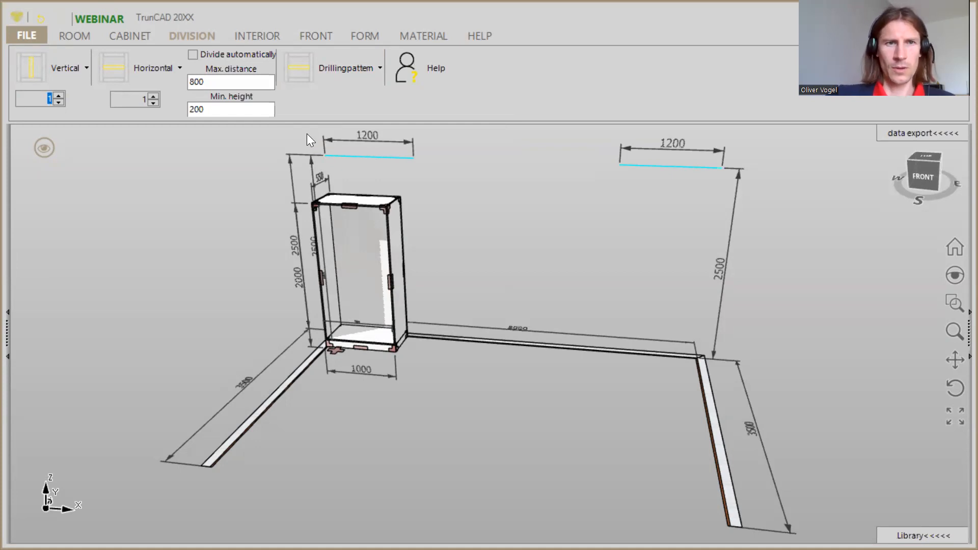
left_click(346, 72)
left_click(325, 133)
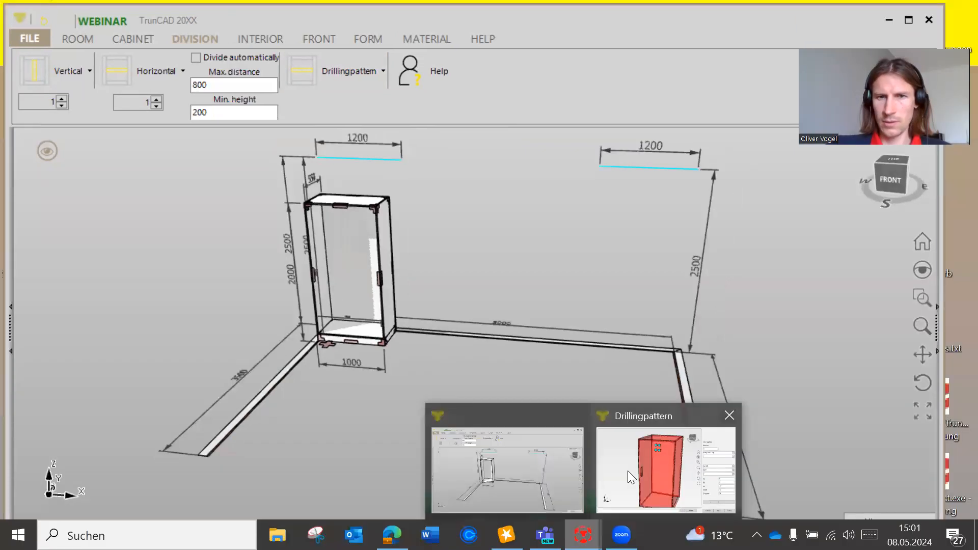
left_click(631, 475)
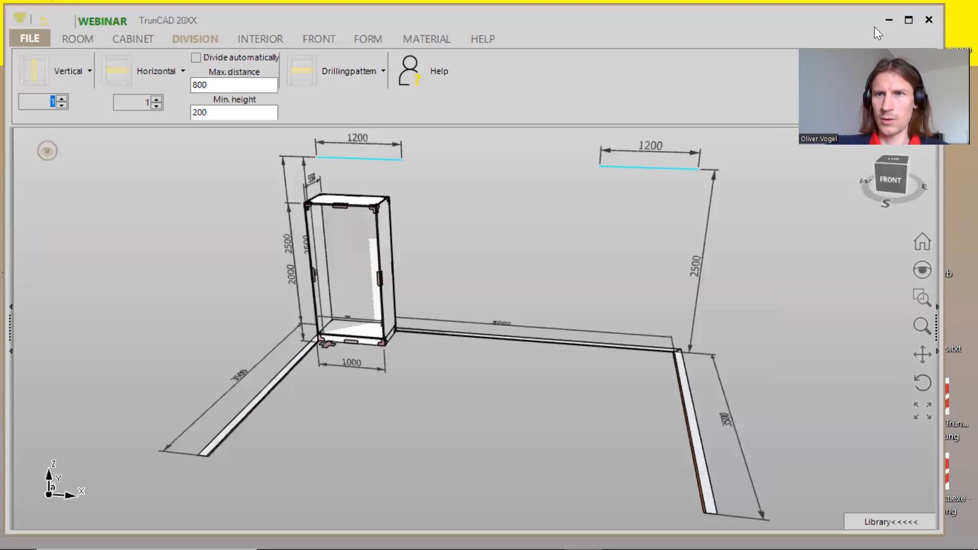
left_click(338, 68)
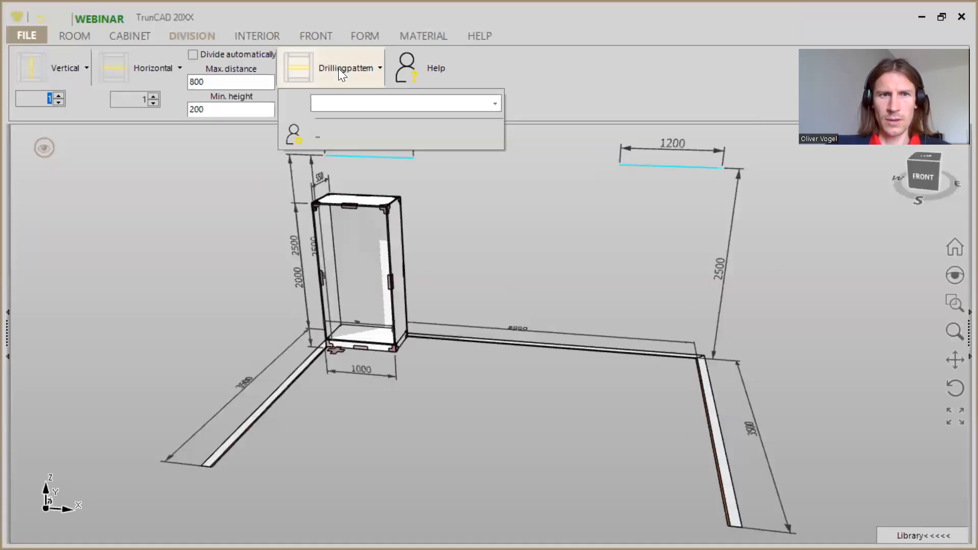
left_click(317, 135)
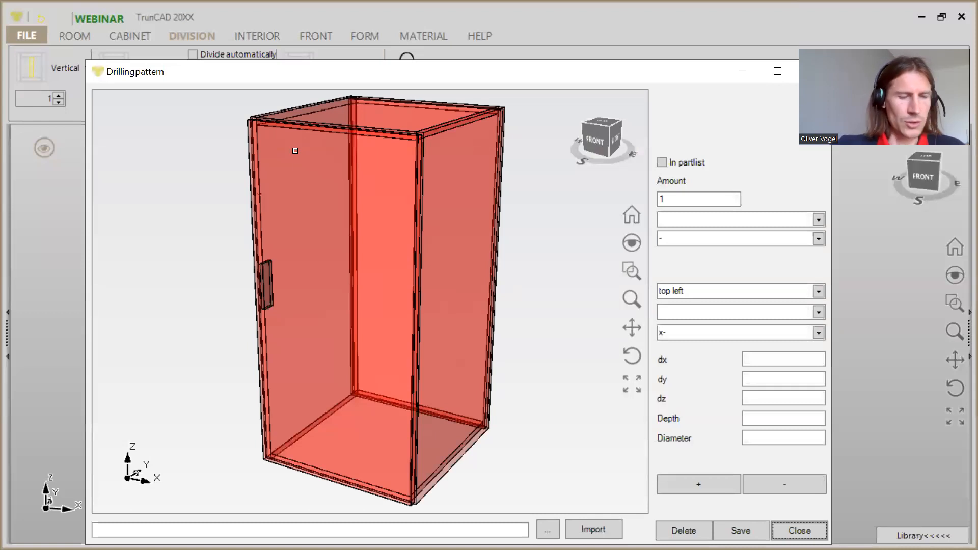
- Name the new drilling pattern "WingLineL Top Webinar"
left_click(818, 220)
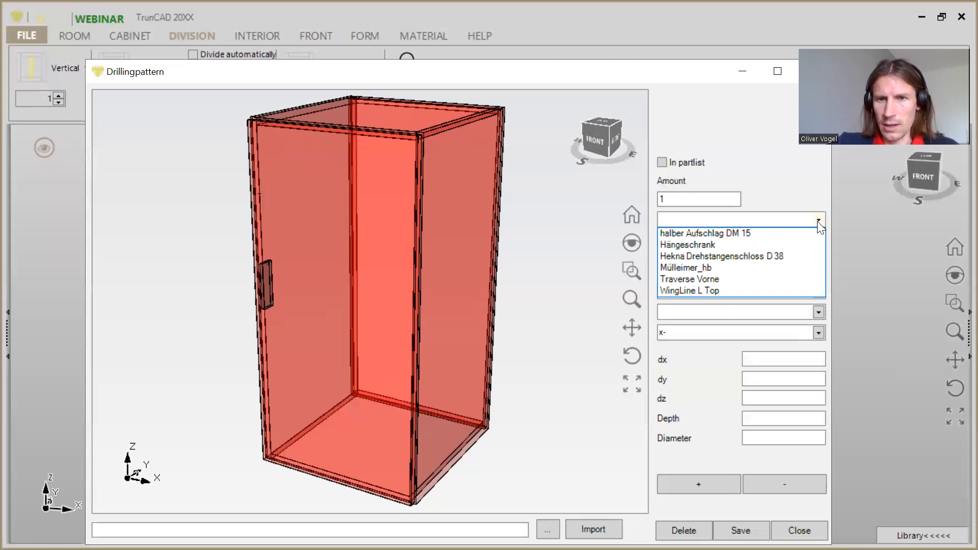
left_click(817, 221)
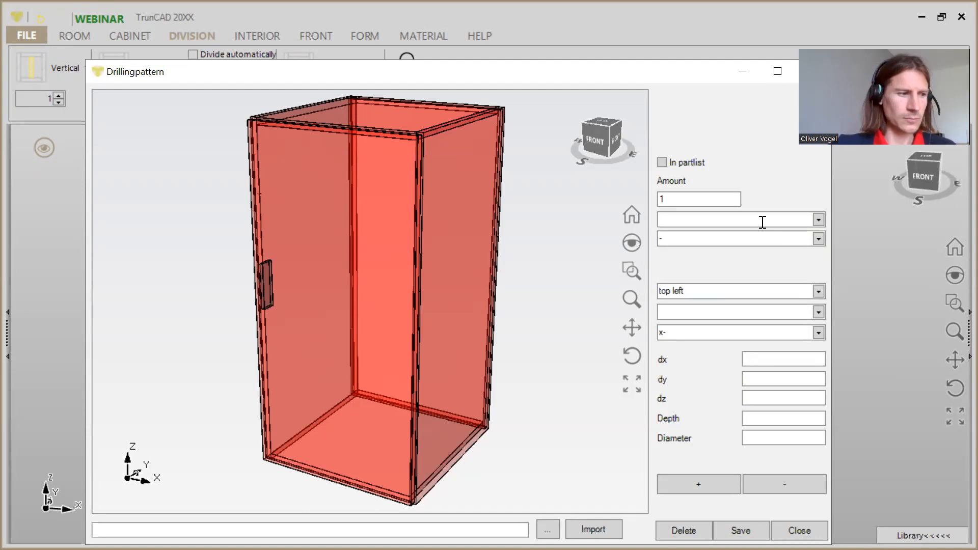
type("WingLineL")
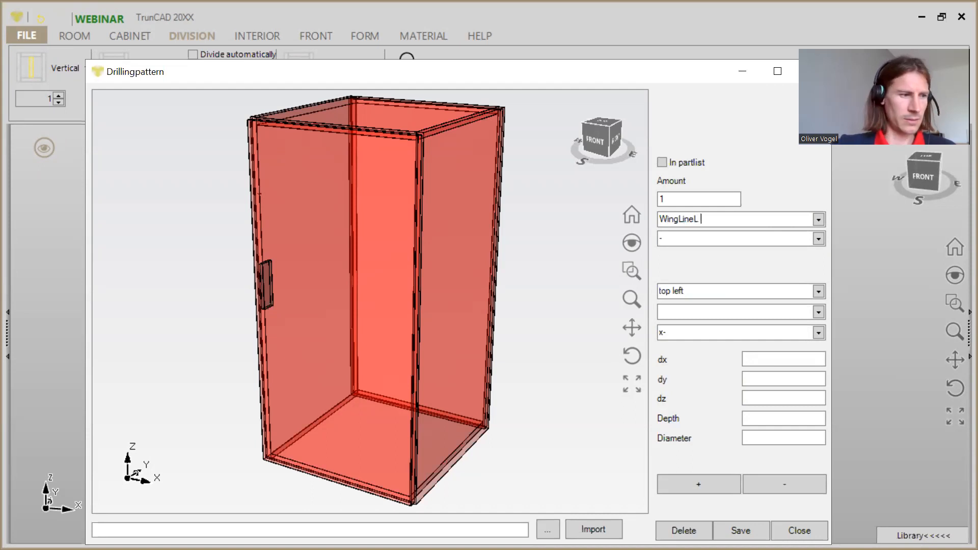
type("Top")
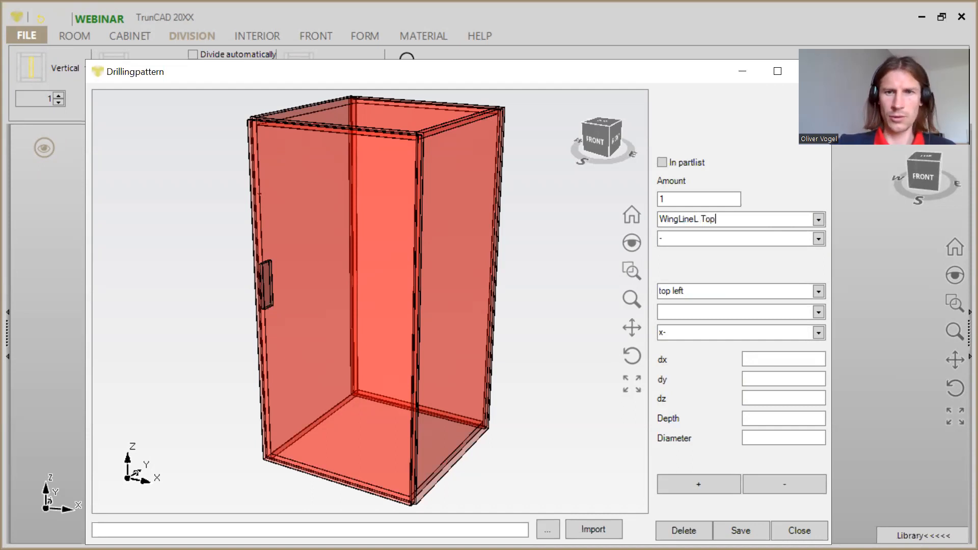
type(" Webinar")
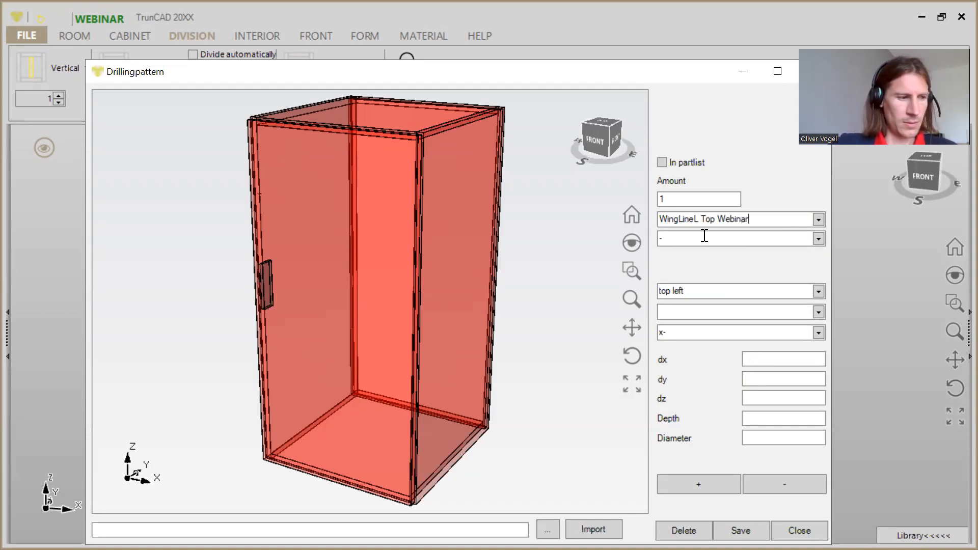
- Set the drilling's reference to top left and front, with drilling direction y-
left_click(818, 292)
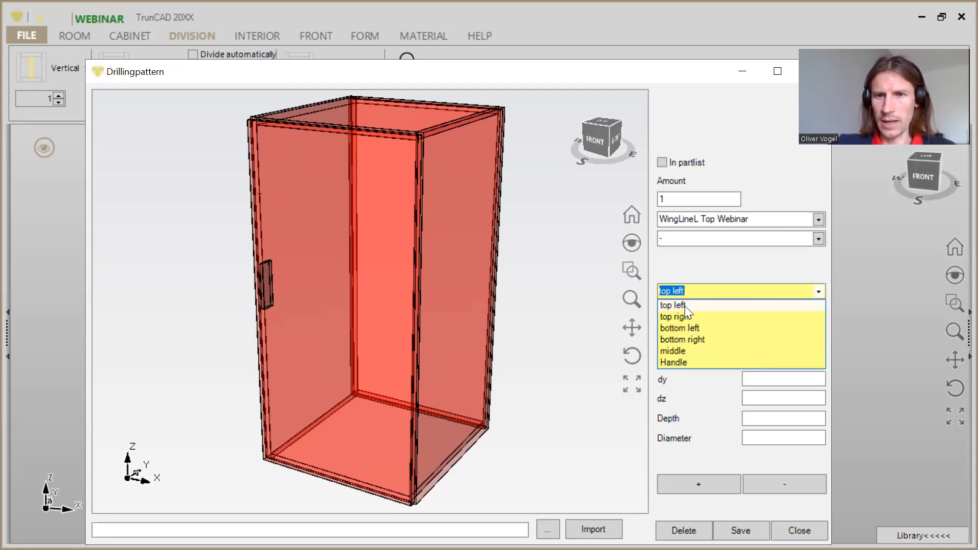
left_click(810, 309)
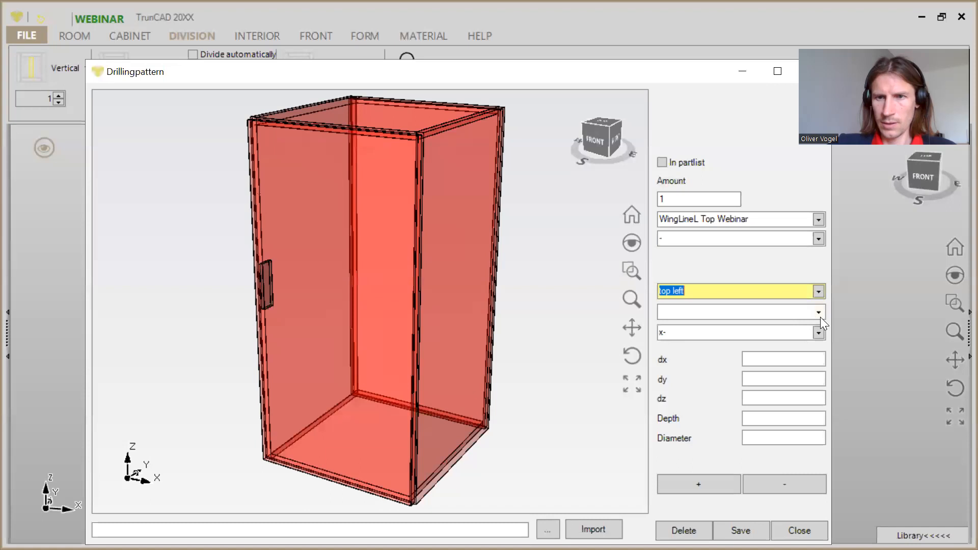
left_click(820, 317)
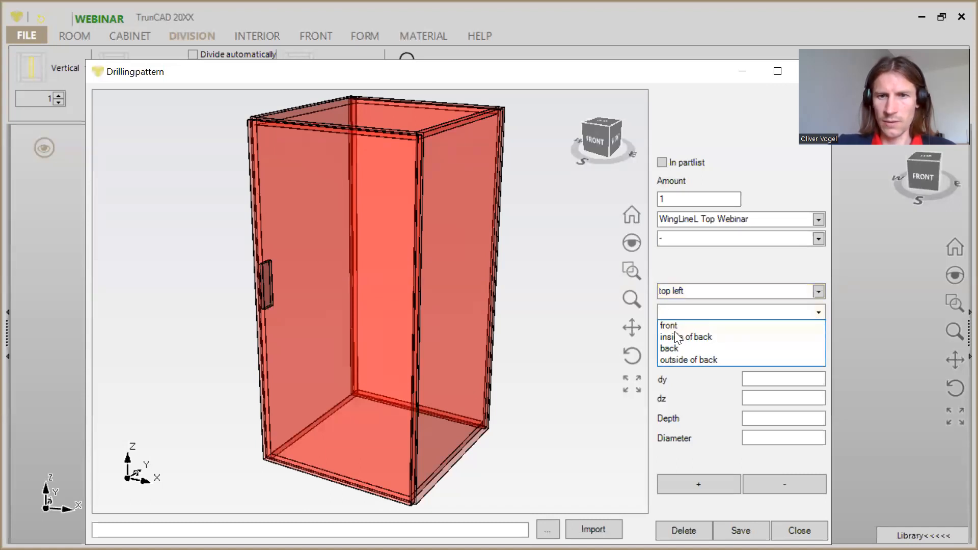
left_click(672, 327)
left_click_drag(438, 206, 337, 191)
left_click(819, 332)
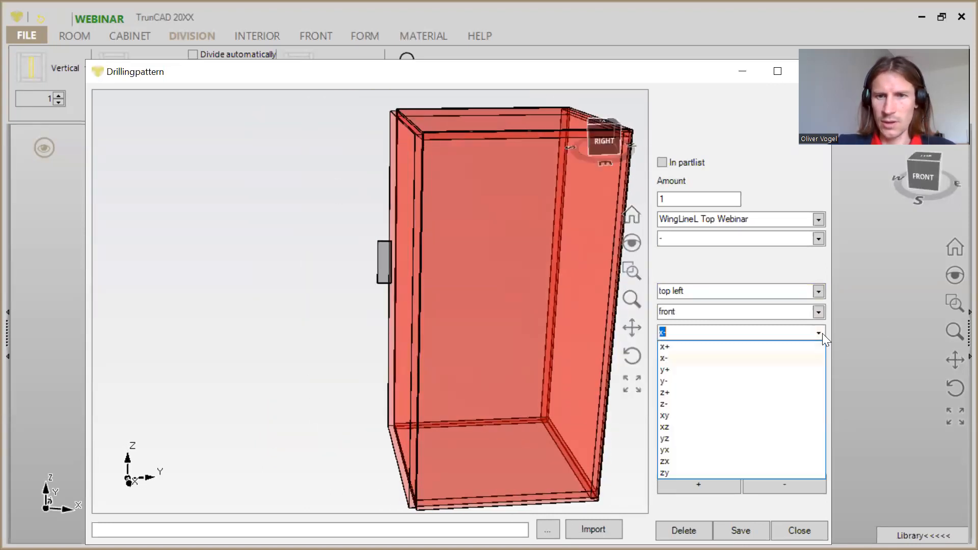
left_click(662, 381)
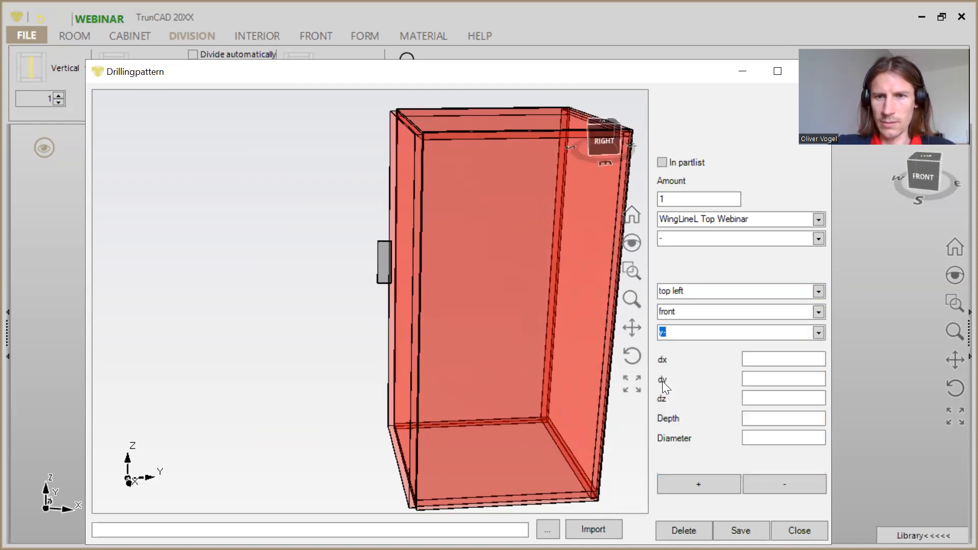
- Set the drilling's dx to the parametric formula =$LX$/2-22.5
left_click_drag(450, 283, 514, 321)
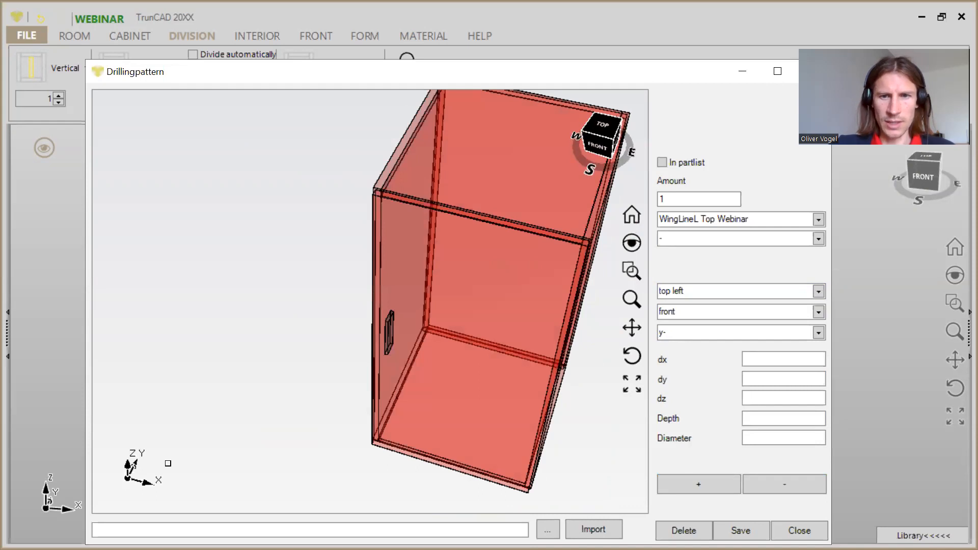
left_click_drag(576, 362, 596, 310)
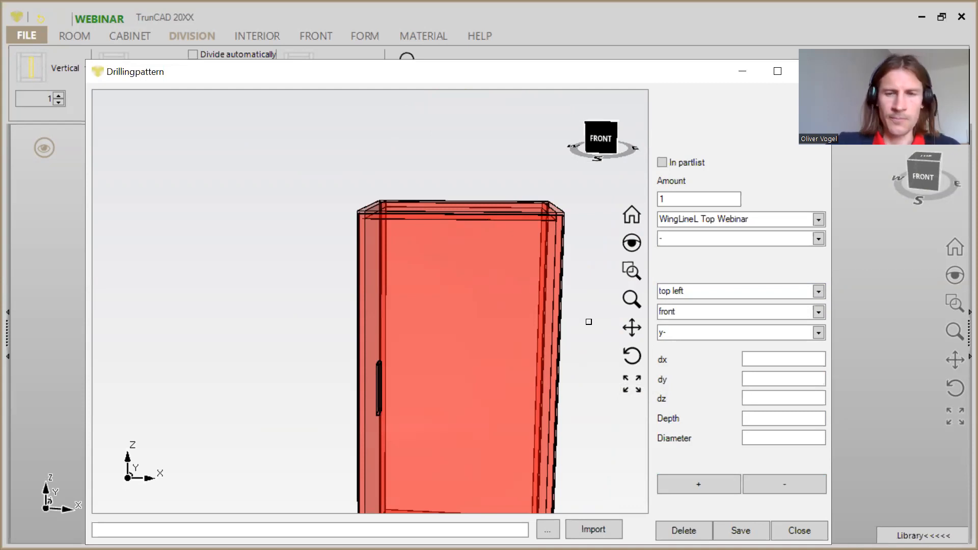
left_click(766, 357)
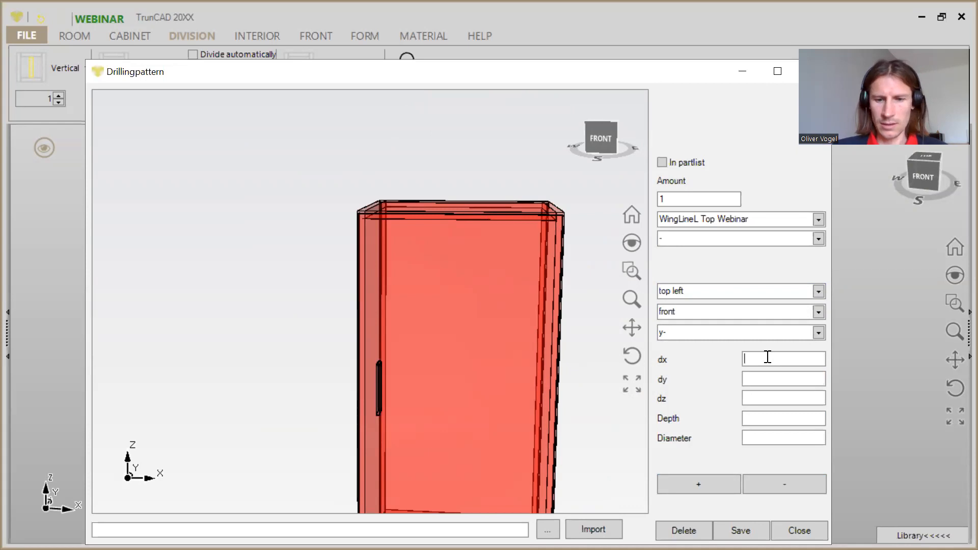
type("$")
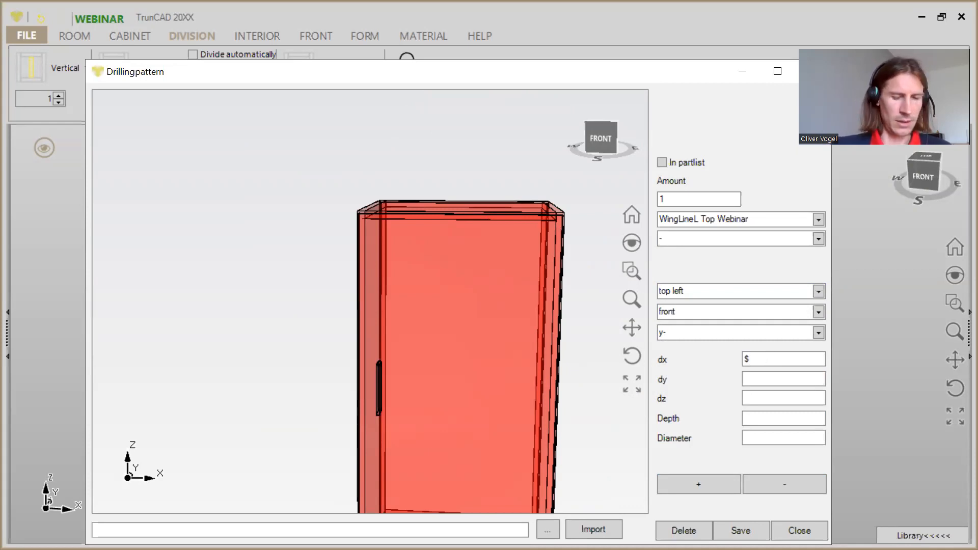
type("L")
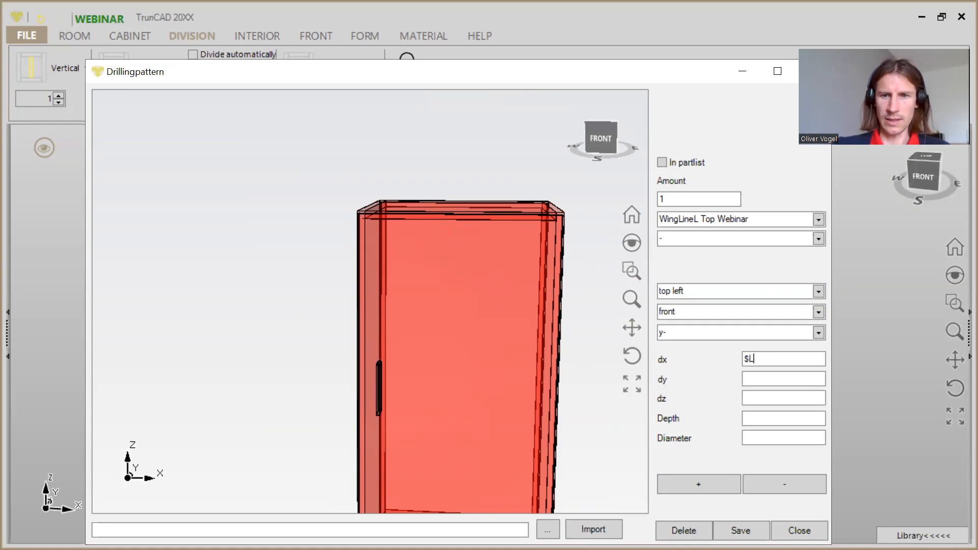
type("X")
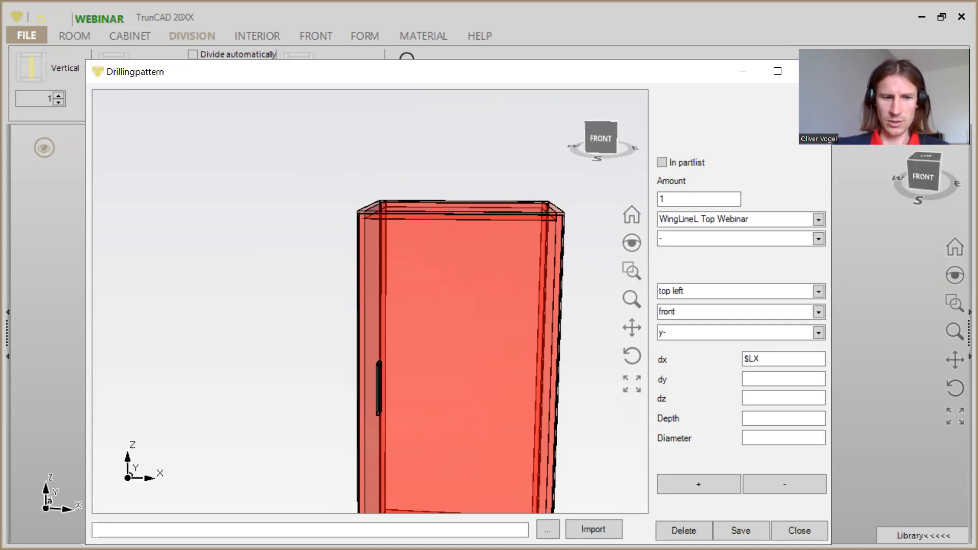
type("$")
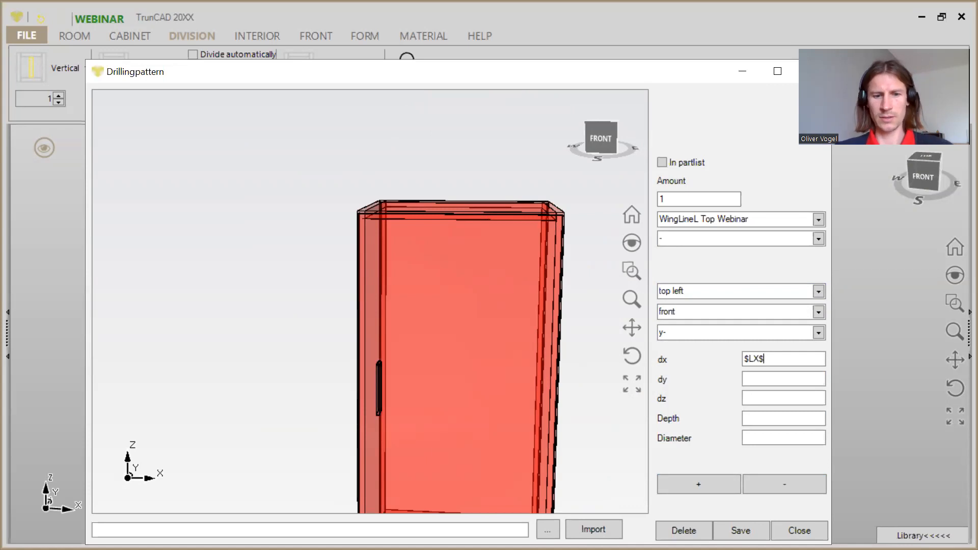
type("/2")
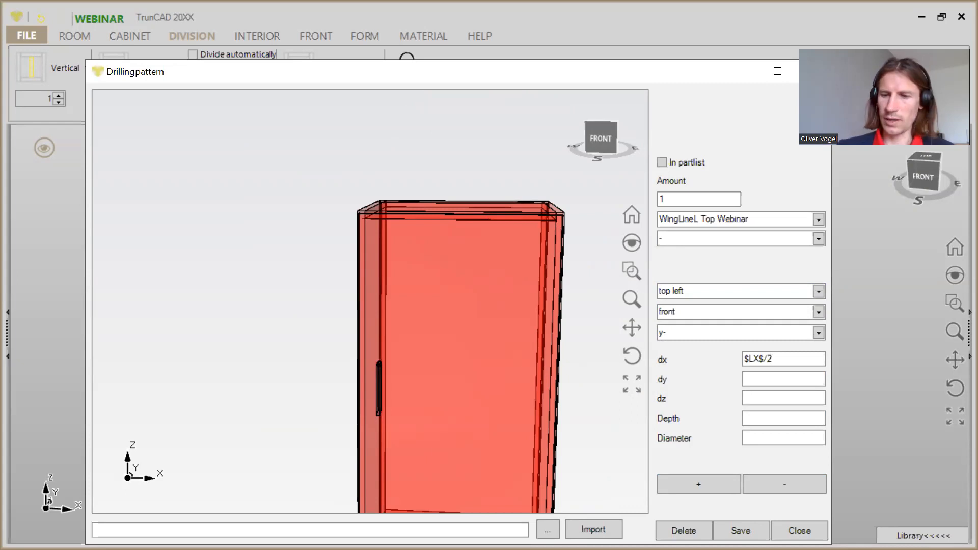
type("-2")
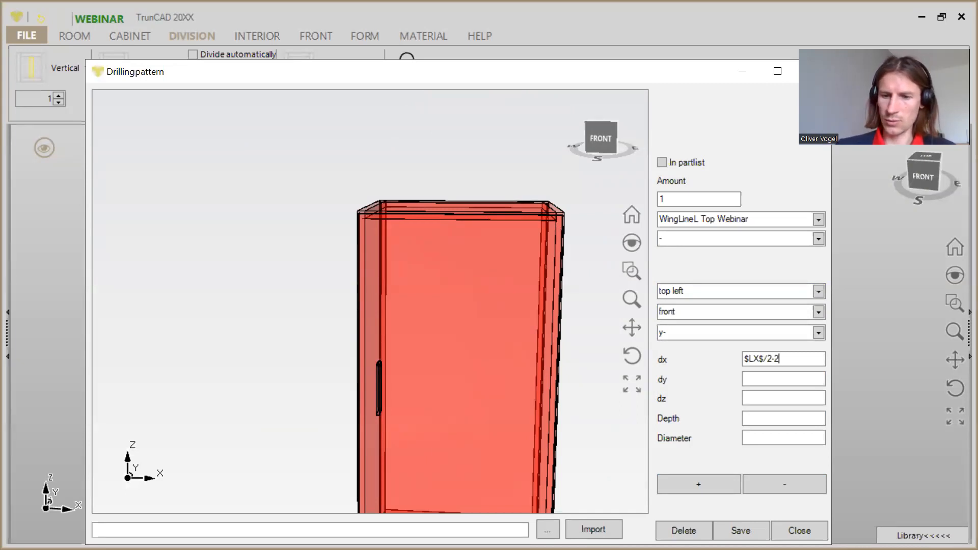
type("2.5")
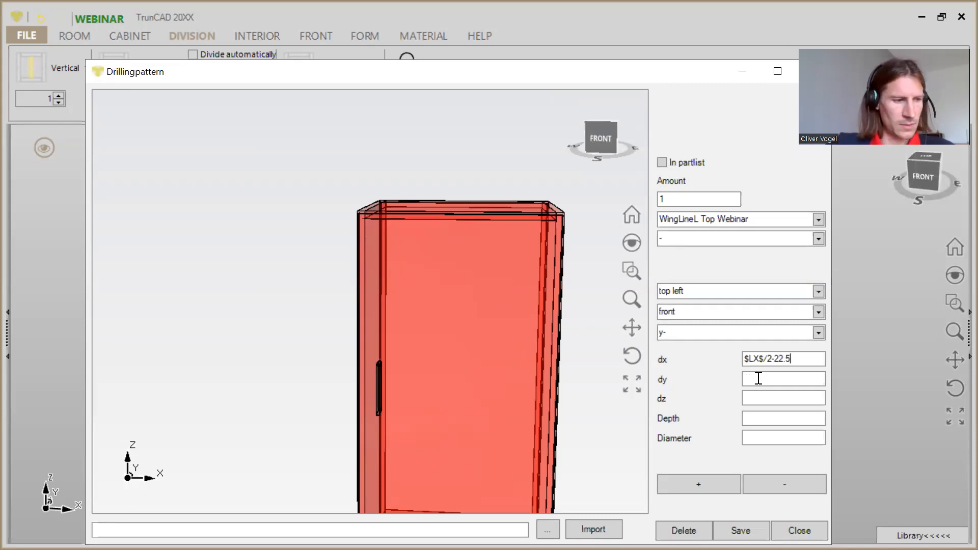
left_click(744, 358)
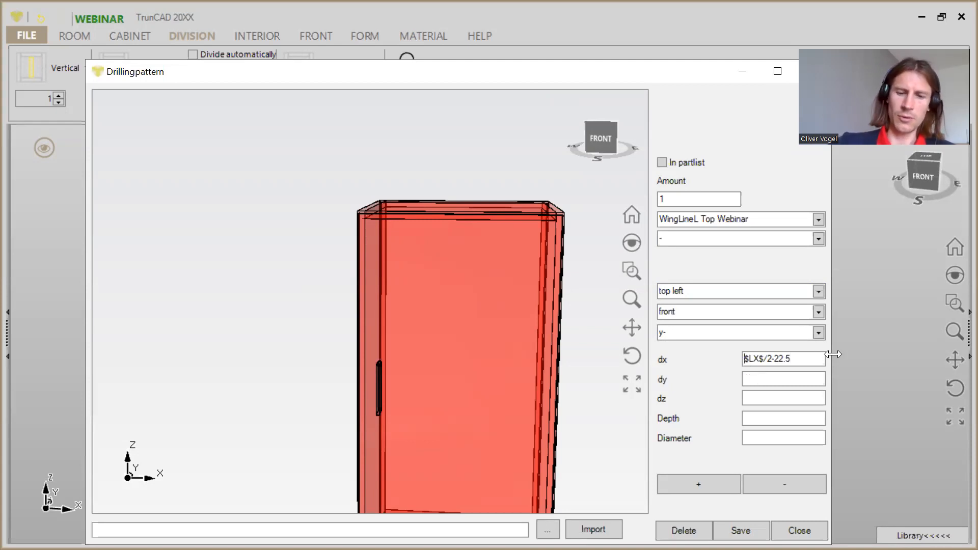
type("=")
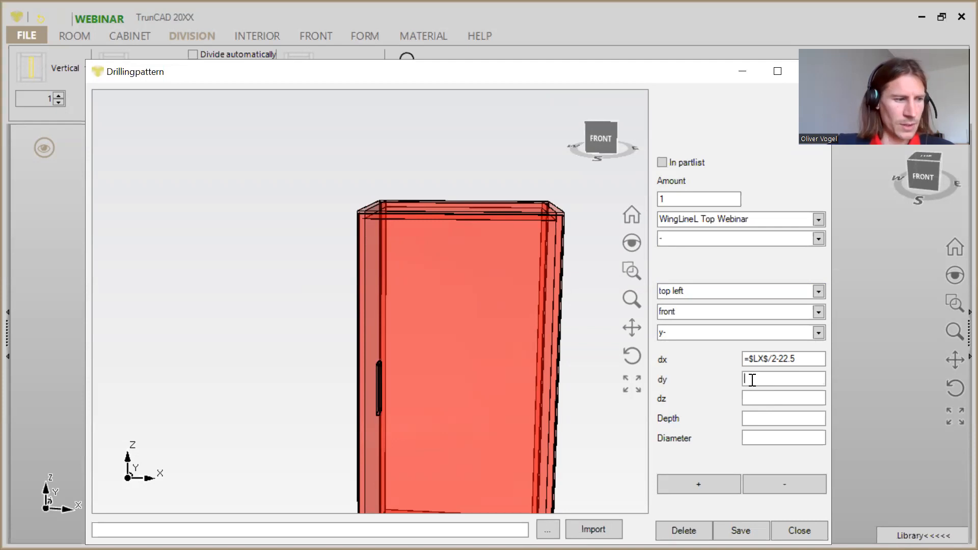
- Set the drilling's dy to 0 and dz to -47.5
left_click(752, 379)
type("0")
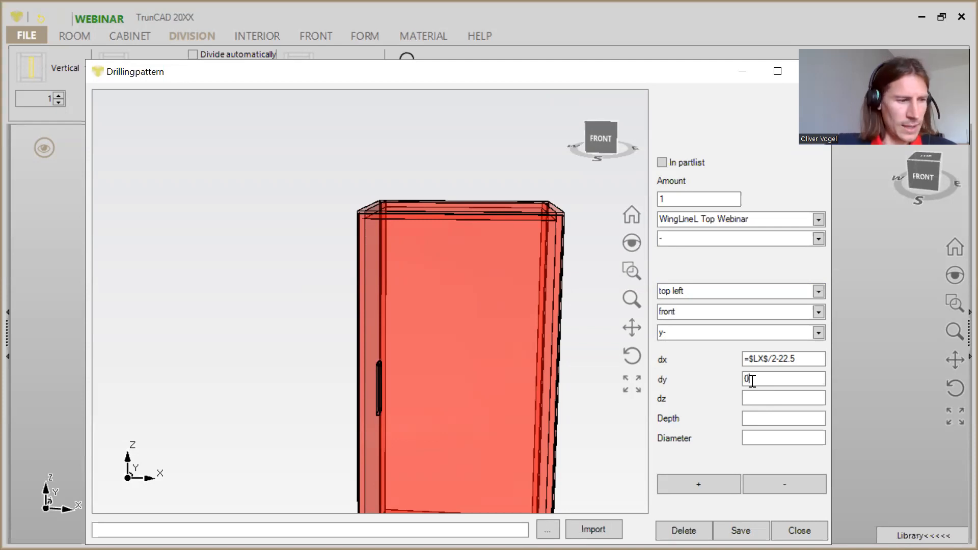
left_click(762, 398)
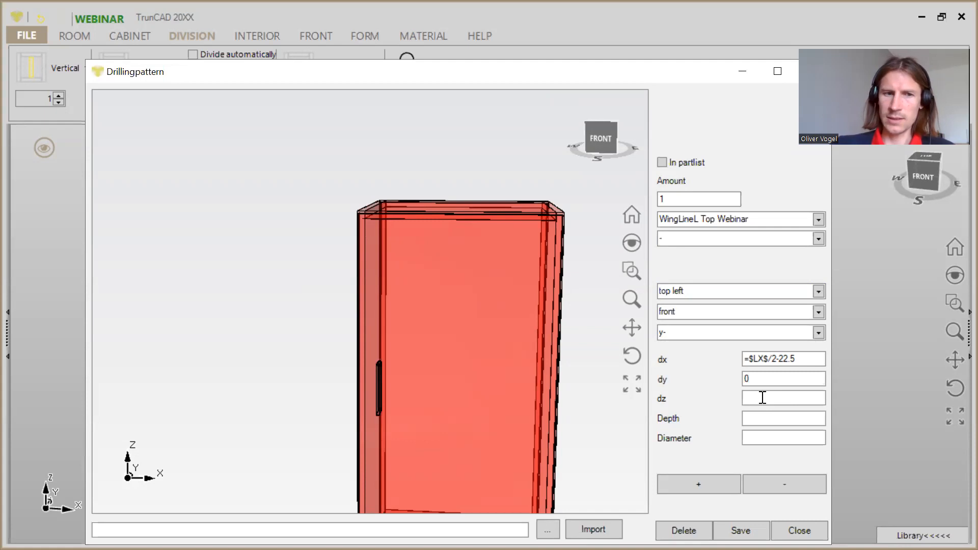
type("-")
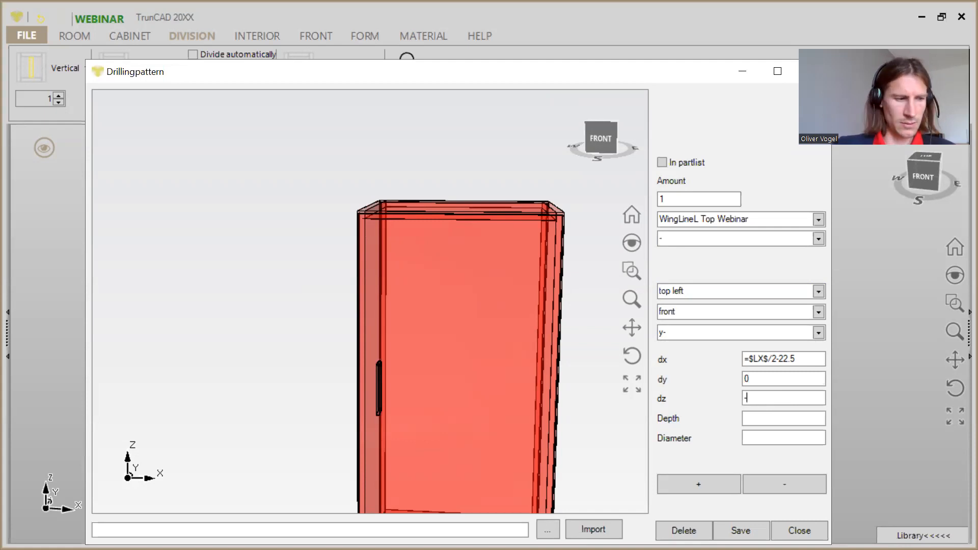
type("47.")
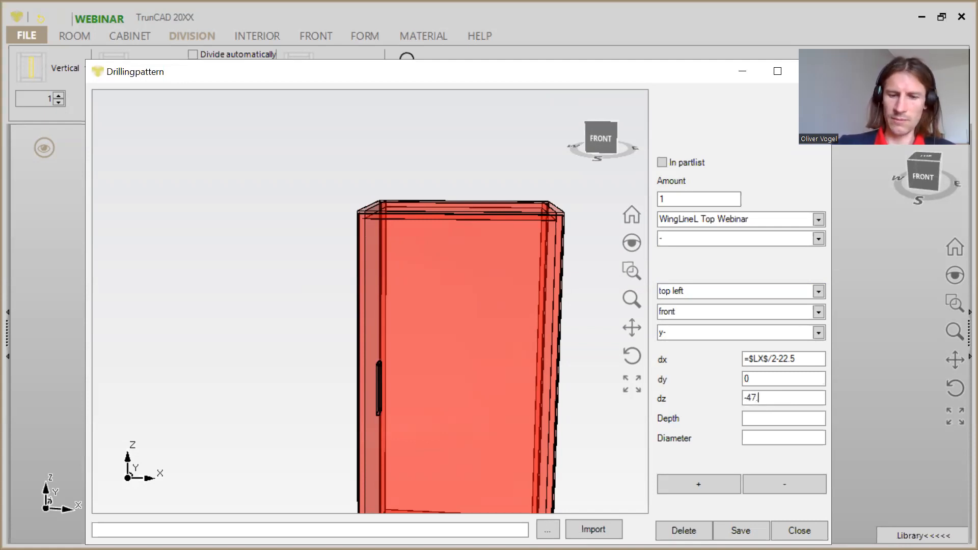
type("5")
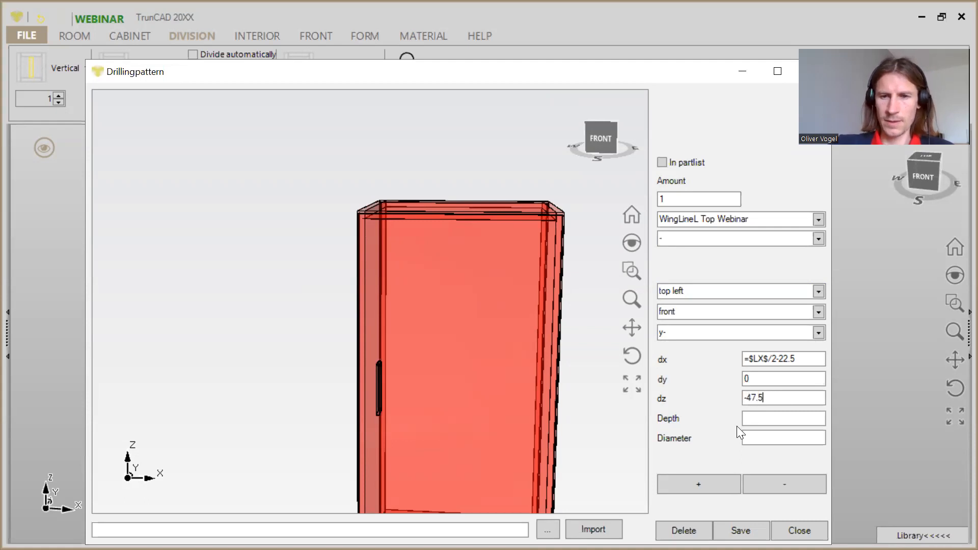
- Set the drilling depth to 13 and diameter to 35, and add this first hole to the pattern
left_click(771, 416)
type("13")
left_click(763, 436)
type("35")
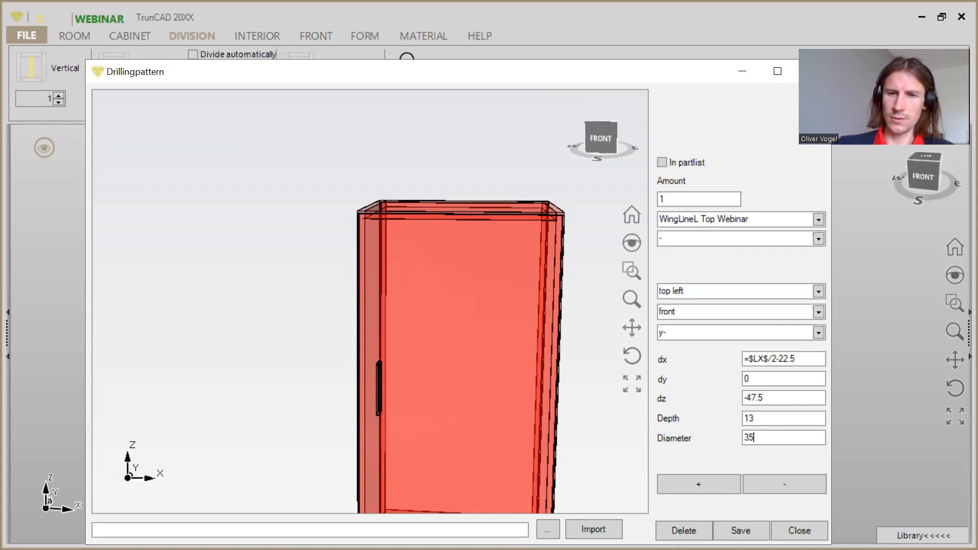
left_click(708, 485)
middle_click_drag(479, 229, 476, 247)
scroll(476, 239, "up", 2)
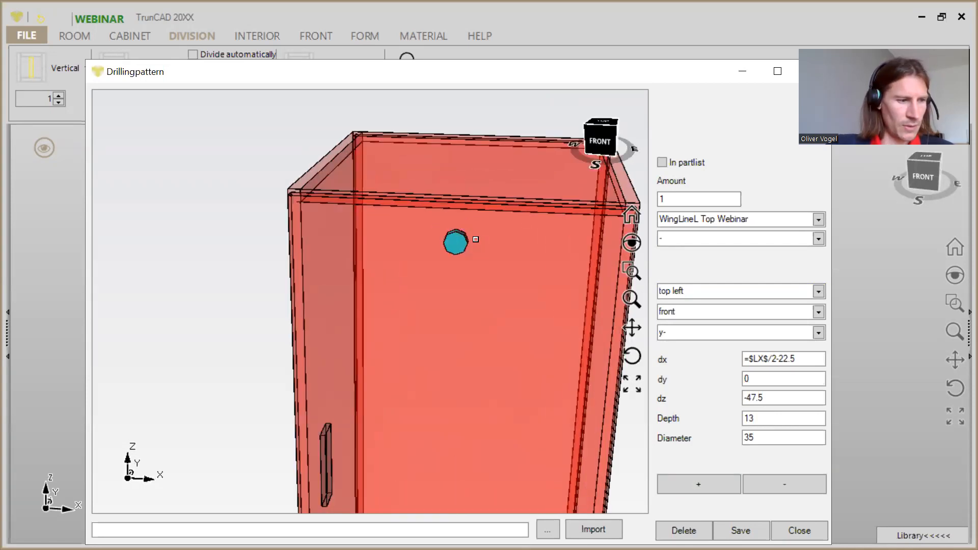
middle_click_drag(491, 251, 493, 234)
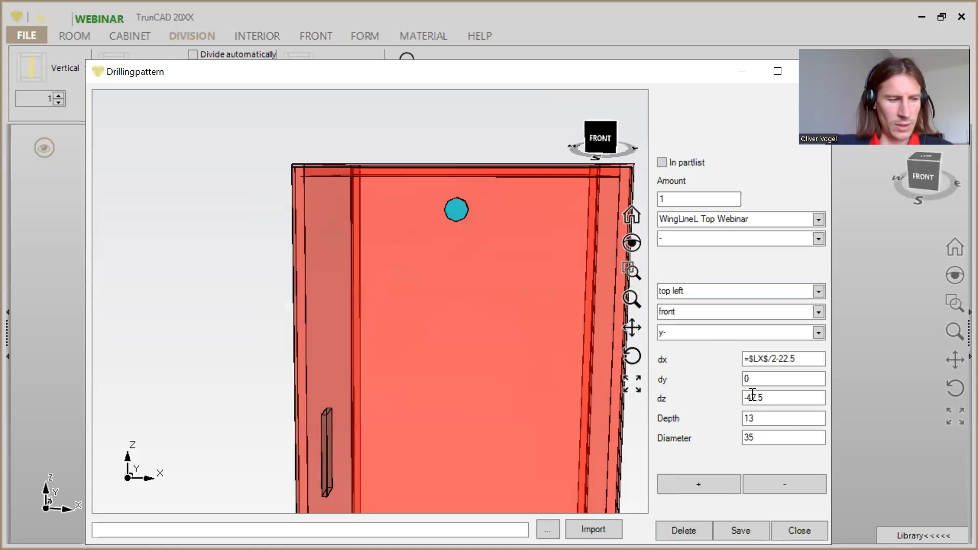
- Add a second hole directly below the first by changing dz to -111.5
left_click(775, 399)
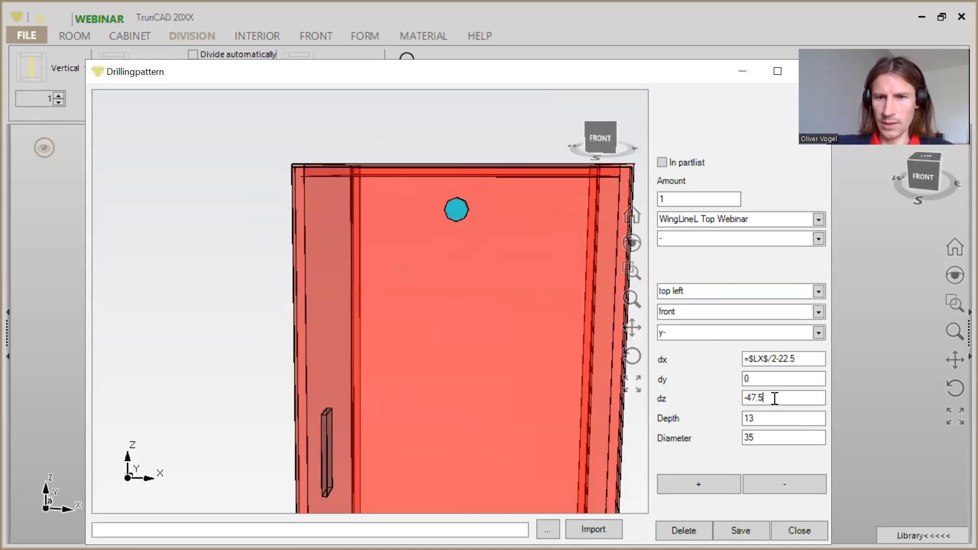
key("BackSpace")
key("BackSpace")
key("BackSpace")
key("BackSpace")
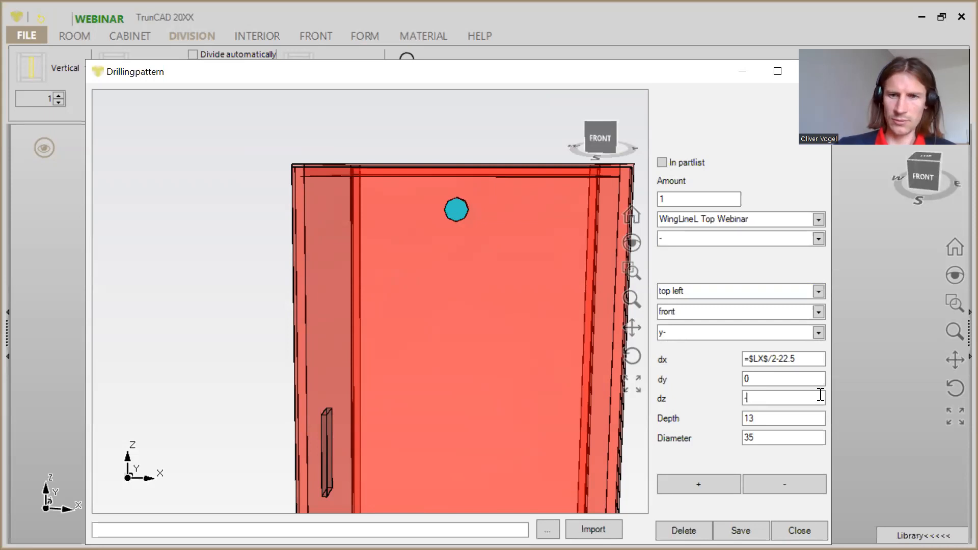
type("111")
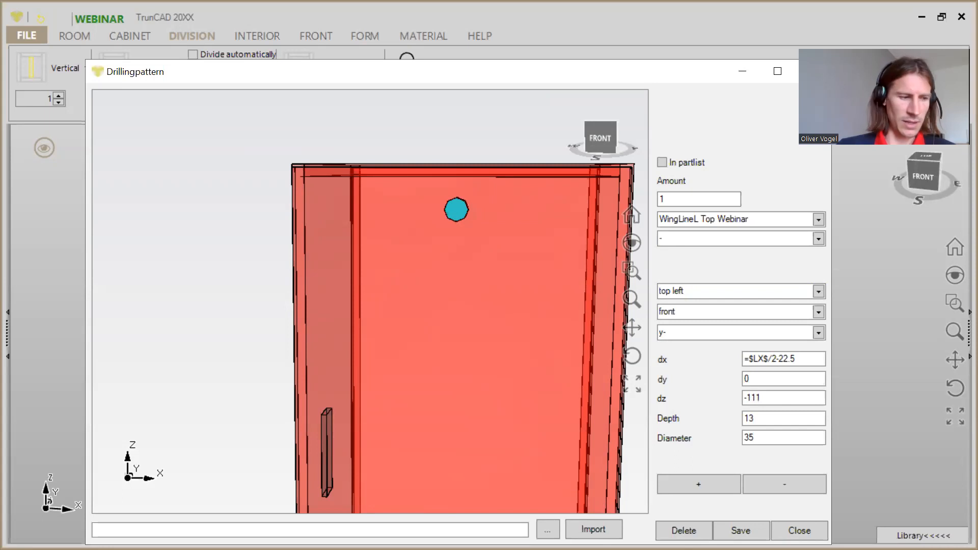
type(".5")
left_click(721, 490)
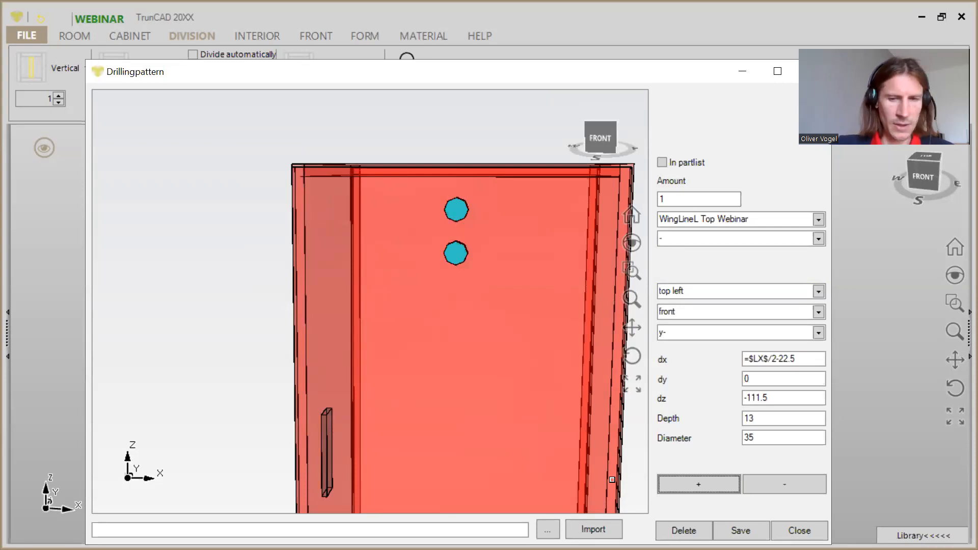
- Add a third hole beside the lower one with dx set to =$LX$/2+22.5
left_click(780, 362)
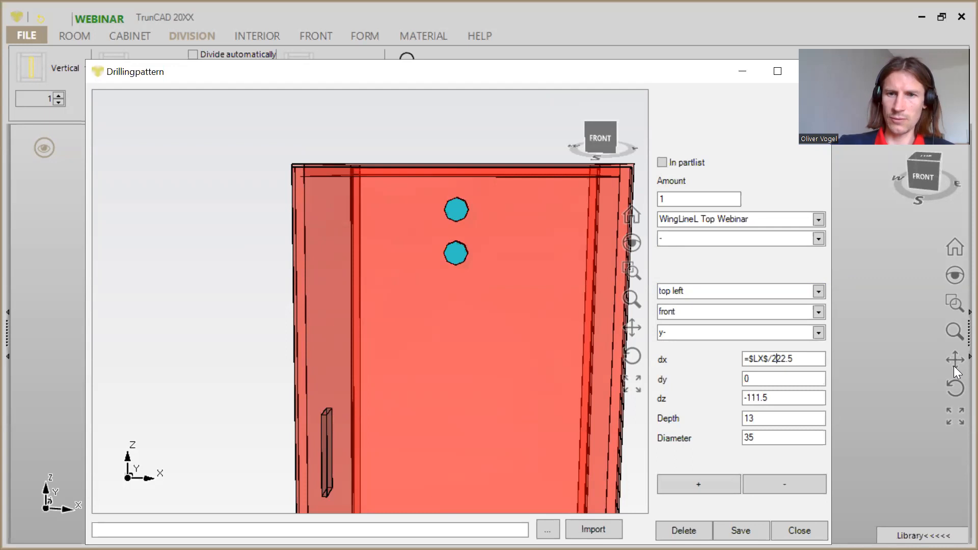
type("+")
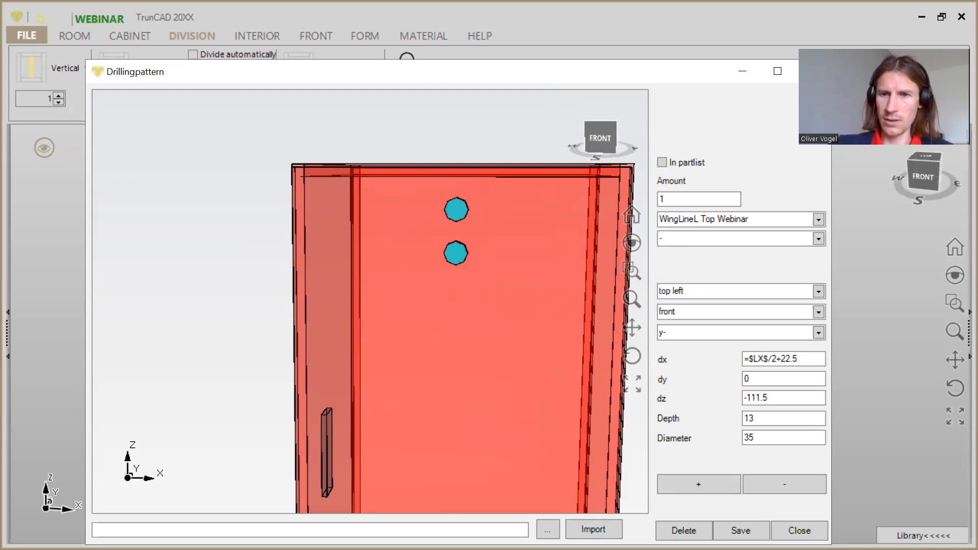
left_click(705, 483)
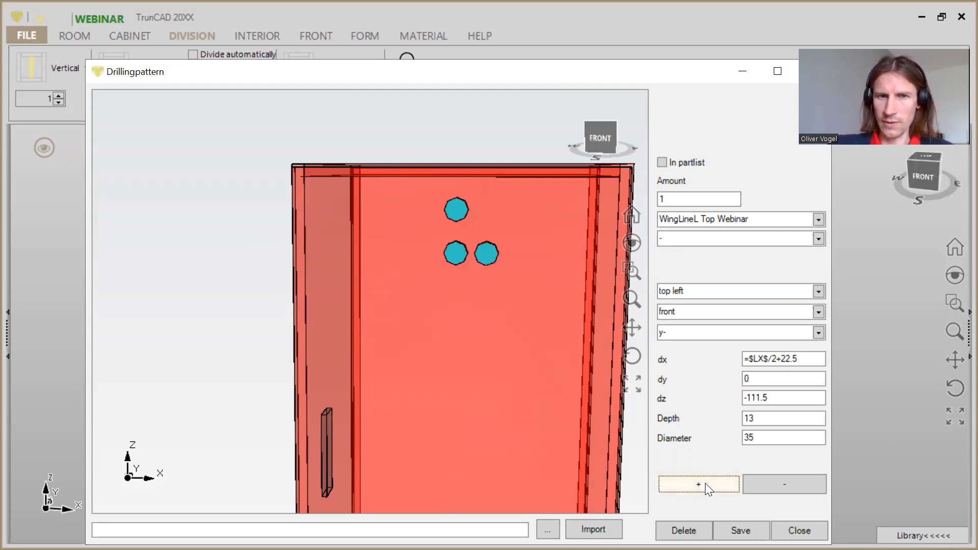
- Add a fourth hole above the third by changing dz to -47.5
left_click(747, 400)
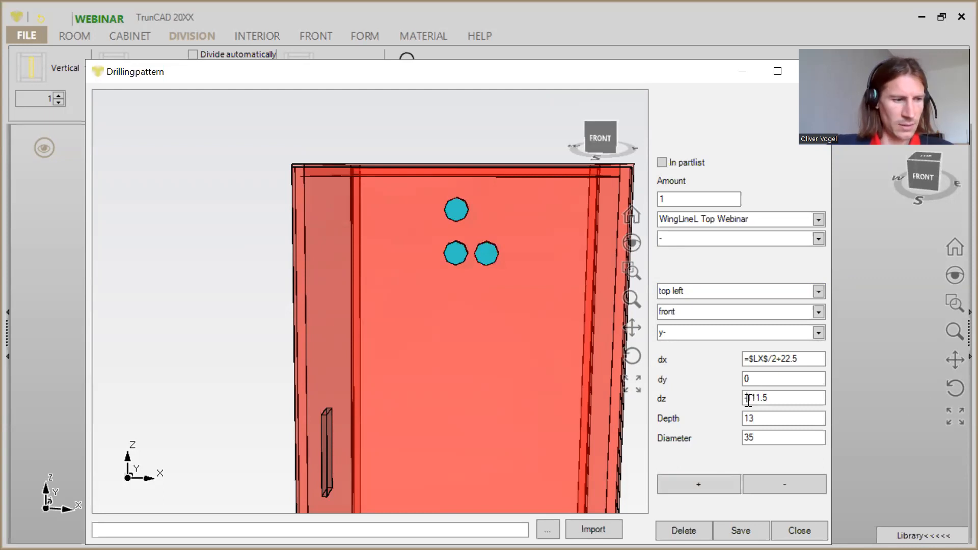
left_click(781, 402)
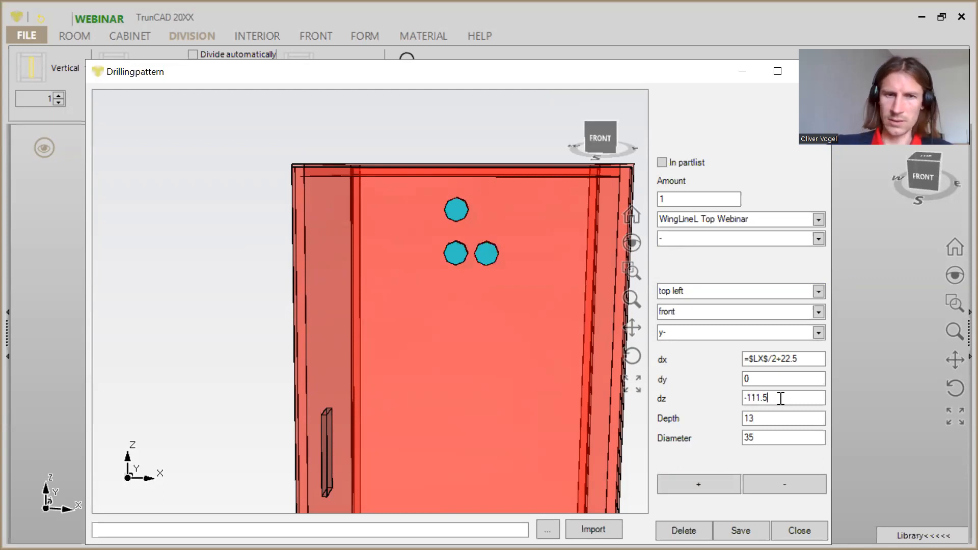
key("BackSpace")
key("BackSpace")
key("BackSpace")
key("BackSpace")
key("BackSpace")
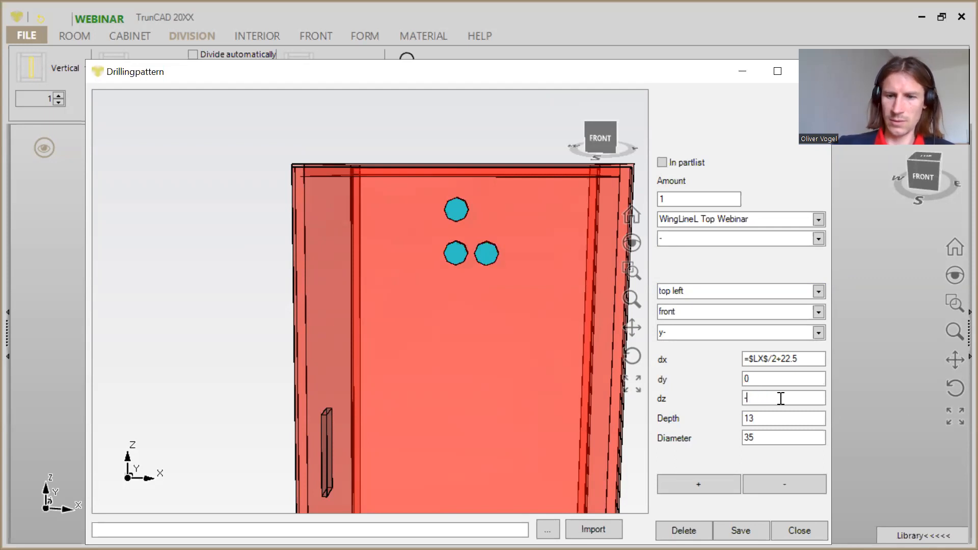
type("47.5")
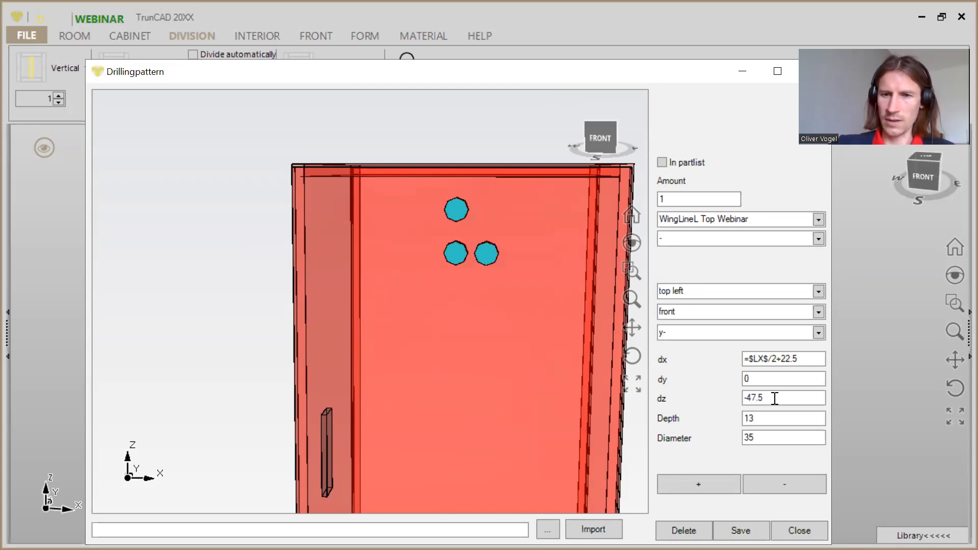
left_click(694, 488)
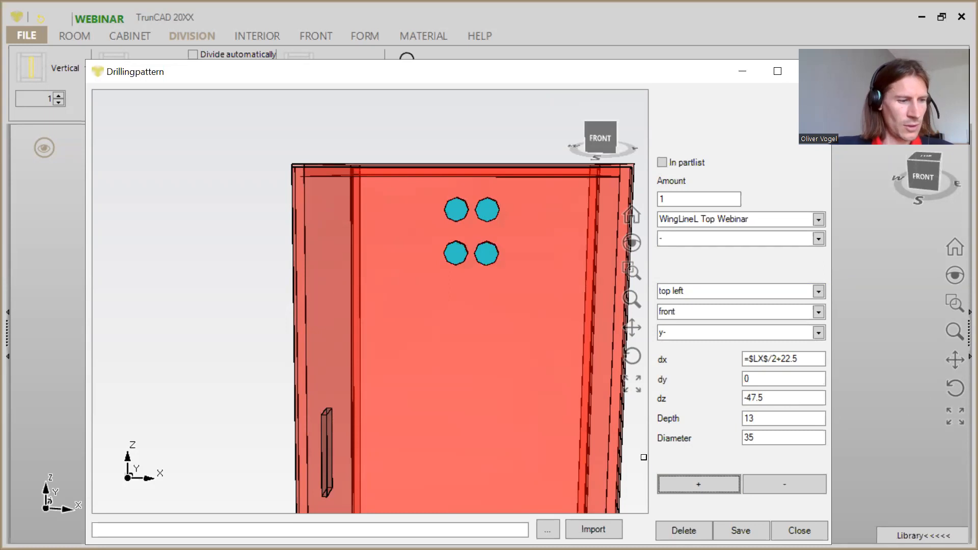
- Set the next hole's position to dx =$LX$/2+42.2 and dz -98
left_click(802, 359)
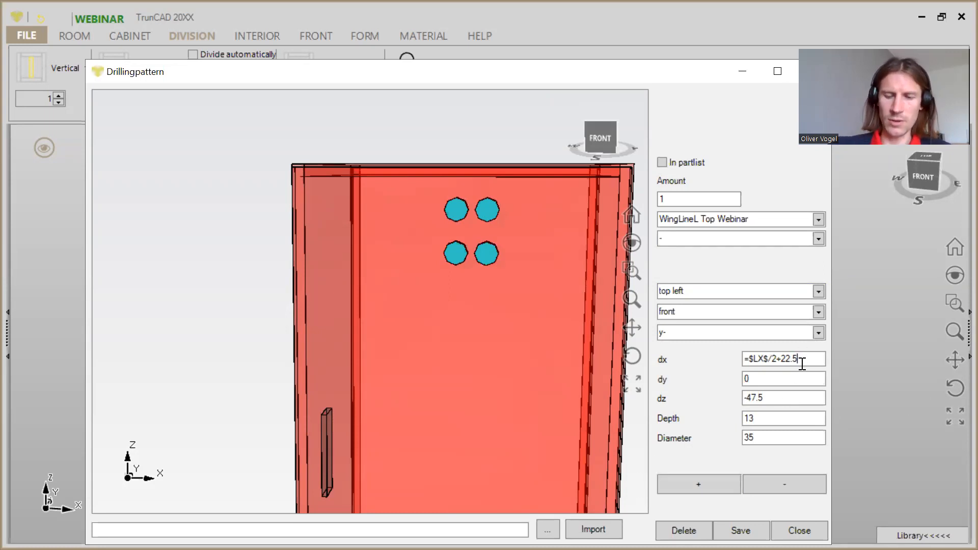
key("BackSpace")
key("BackSpace")
key("BackSpace")
key("BackSpace")
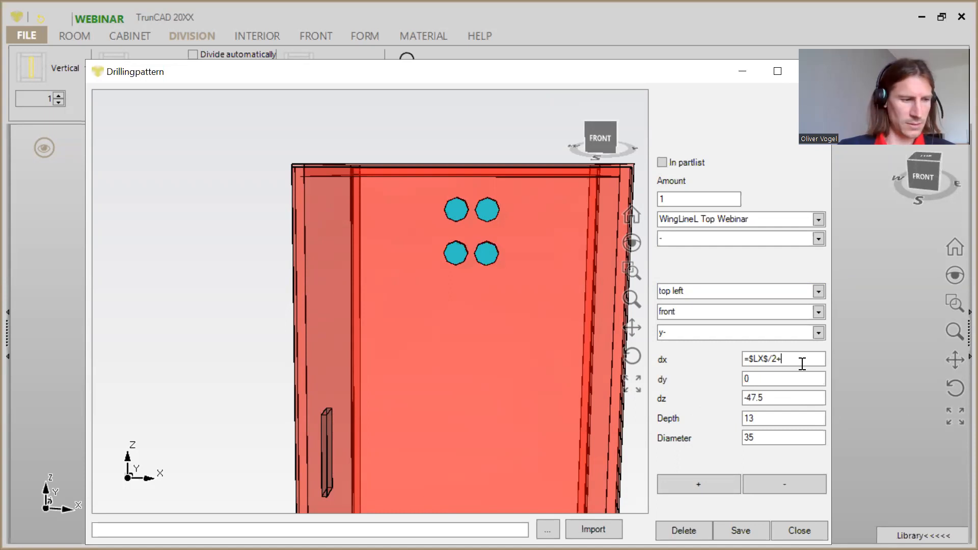
type("42")
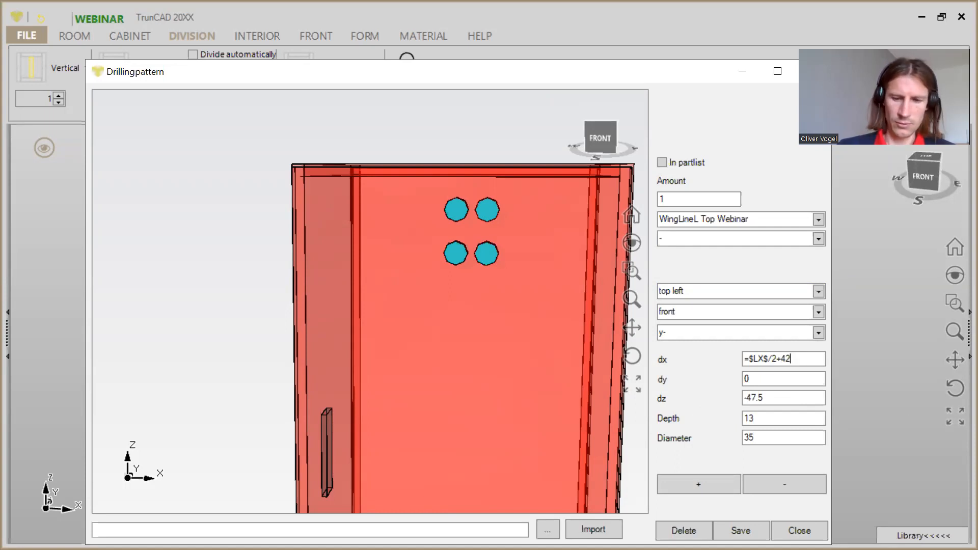
type(".2")
left_click(777, 396)
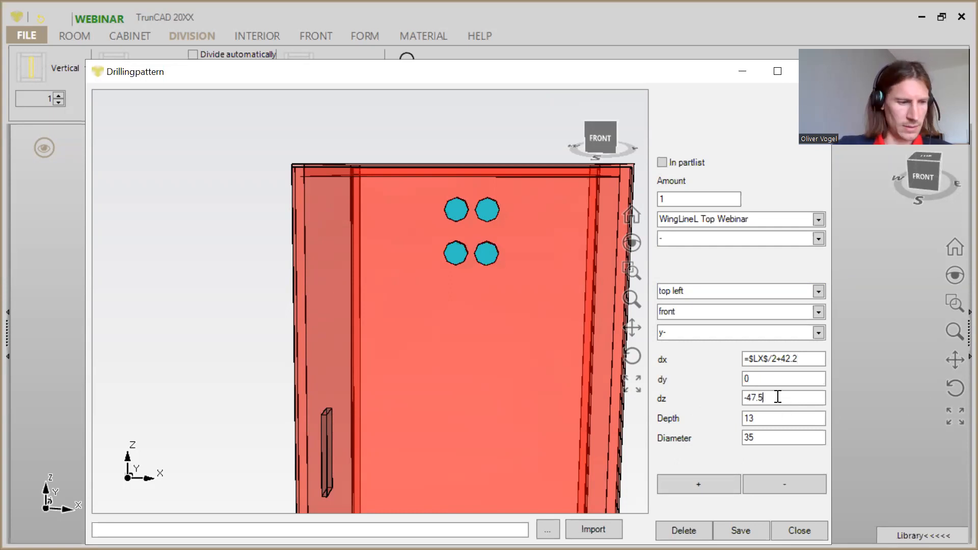
key("BackSpace")
key("BackSpace")
key("BackSpace")
key("BackSpace")
type("98")
- Set the drilling diameter to 5 and add the small hole to the pattern
left_click(763, 439)
key("BackSpace")
key("BackSpace")
type("5")
left_click(706, 484)
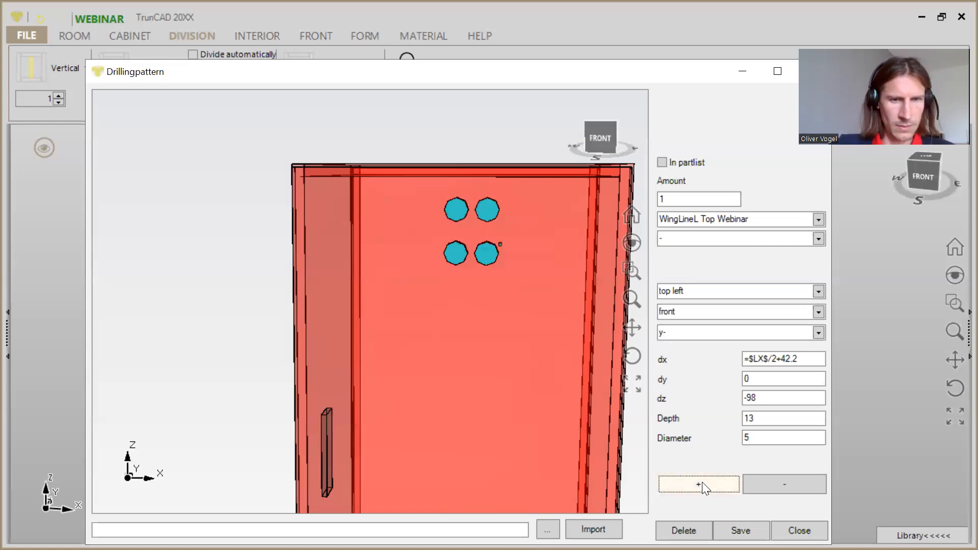
- Add a second small hole directly below the first with dz set to -125
scroll(500, 245, "up", 5)
middle_click_drag(526, 251, 523, 253)
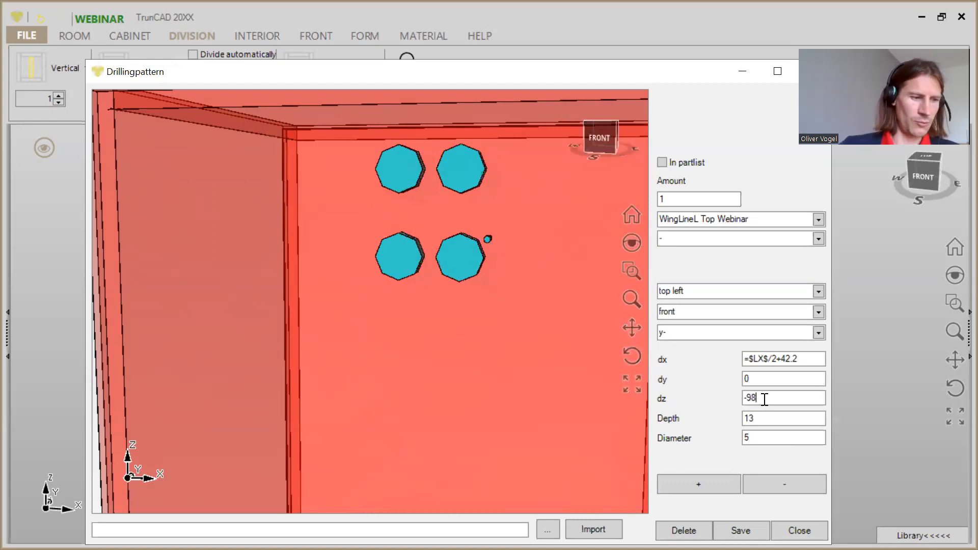
key("BackSpace")
key("BackSpace")
type("125")
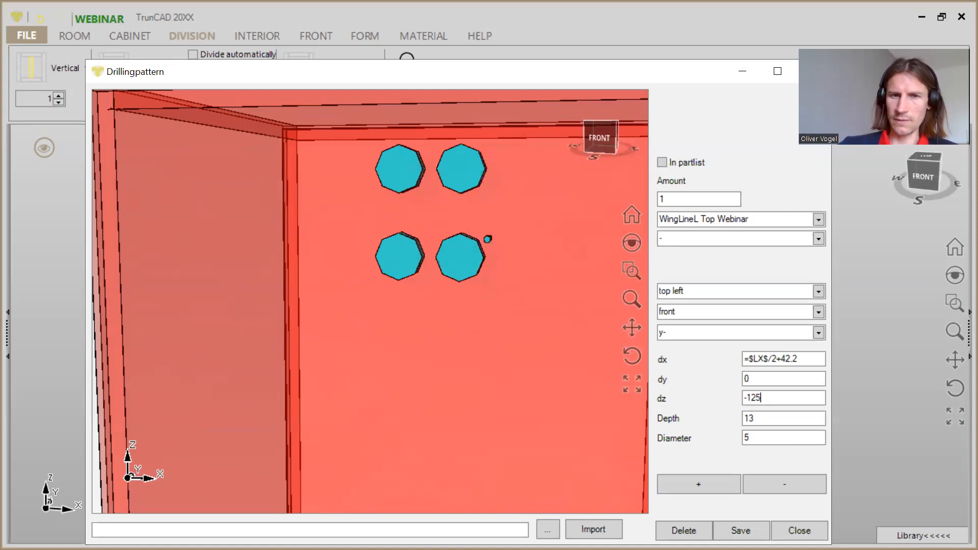
left_click(723, 481)
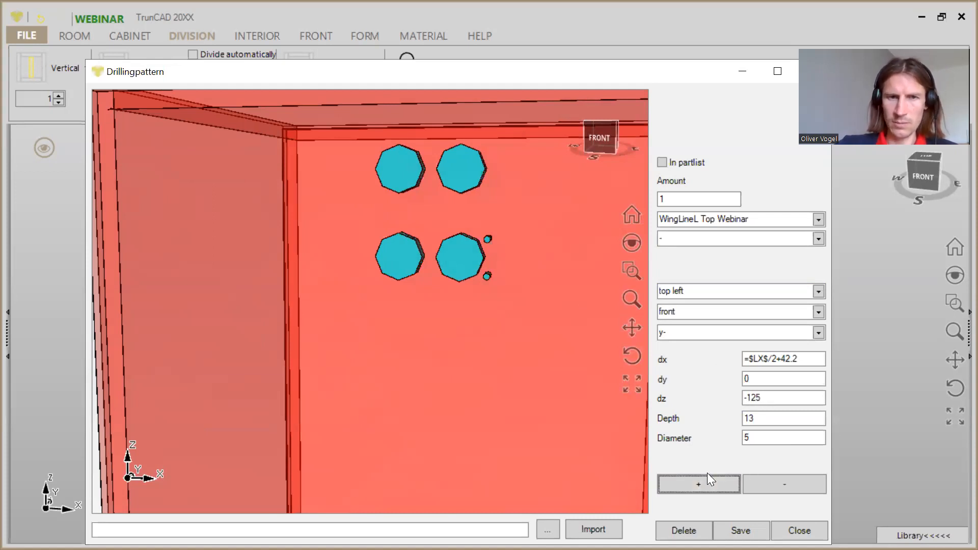
- Add a small hole on the opposite side of the large holes with dx set to =$LX$/2-42.5
left_click_drag(782, 359, 787, 359)
key("Left")
key("BackSpace")
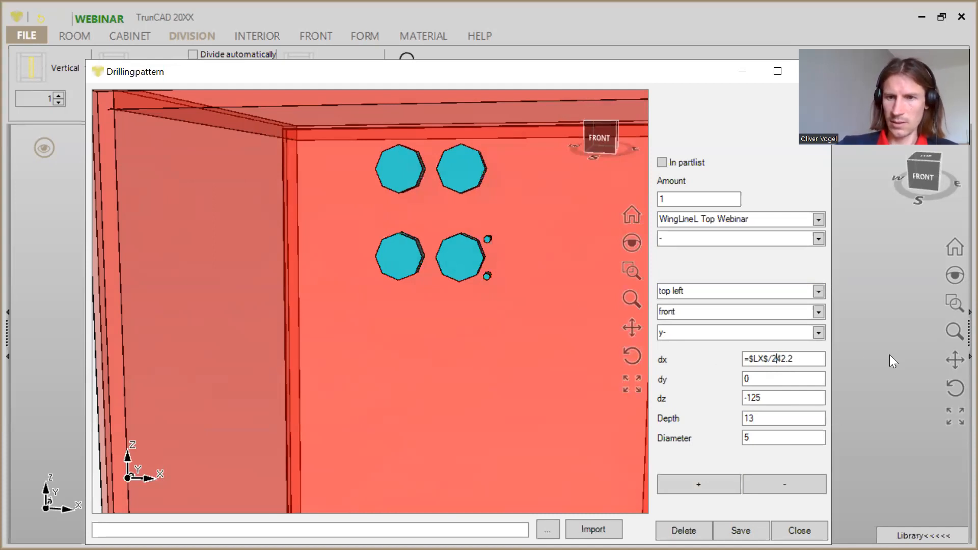
type("-")
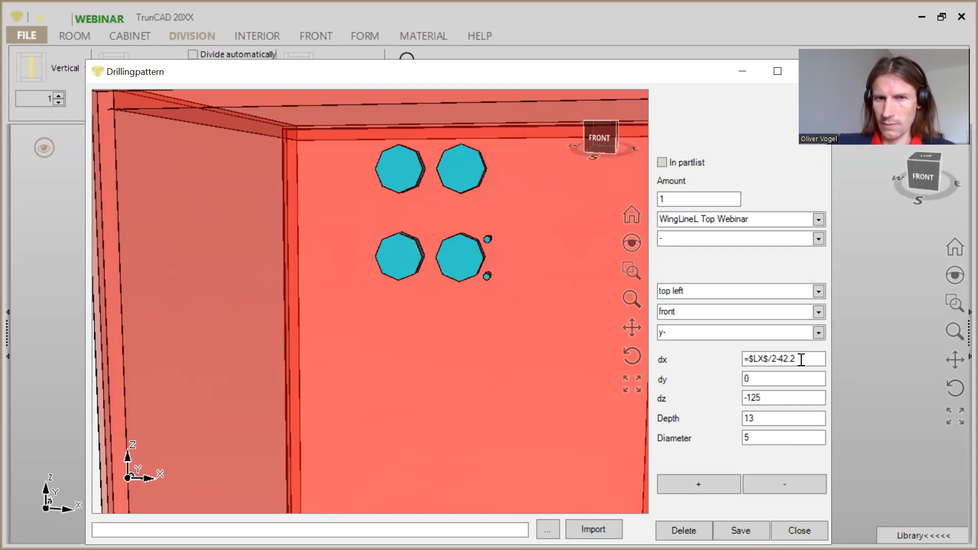
key("BackSpace")
type("5")
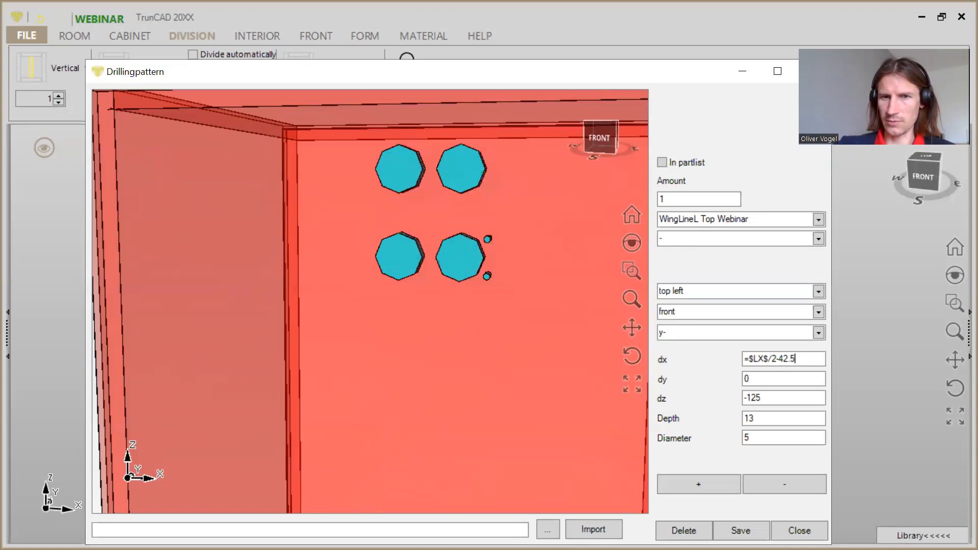
left_click(706, 485)
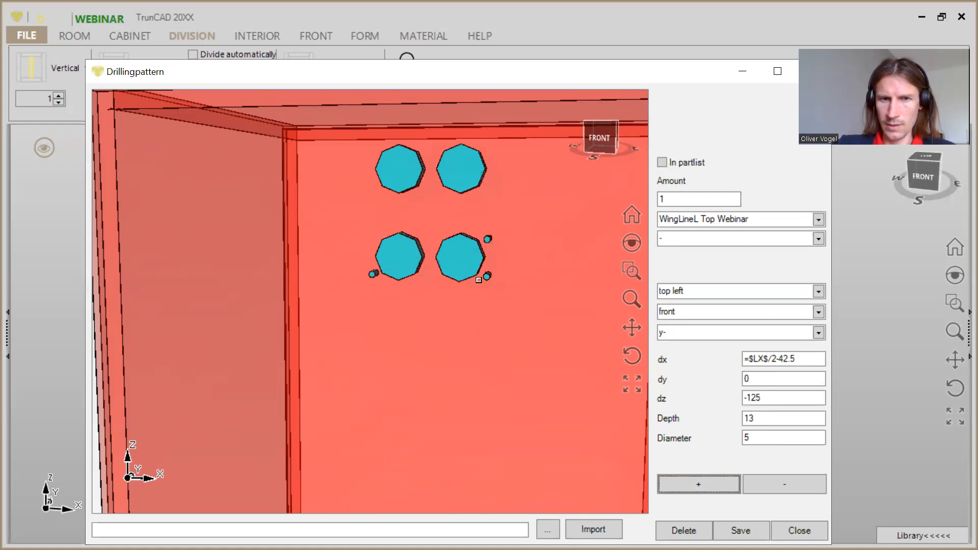
- Remove the two small holes positioned with dx =$LX$/2+42.2
left_click(779, 484)
left_click(488, 239)
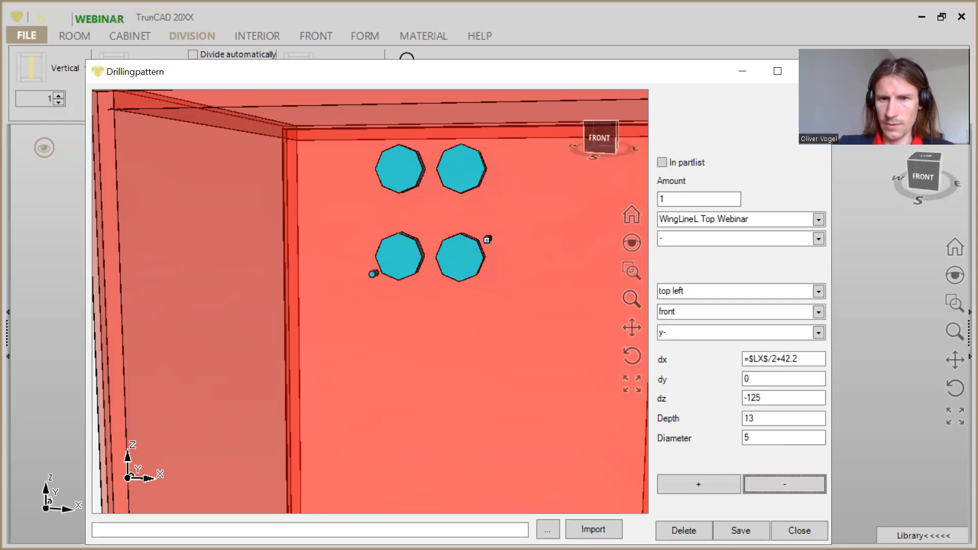
left_click(792, 493)
- Add a small hole above the remaining one, keeping dx =$LX$/2-42.5 and setting dz to -98
left_click(372, 275)
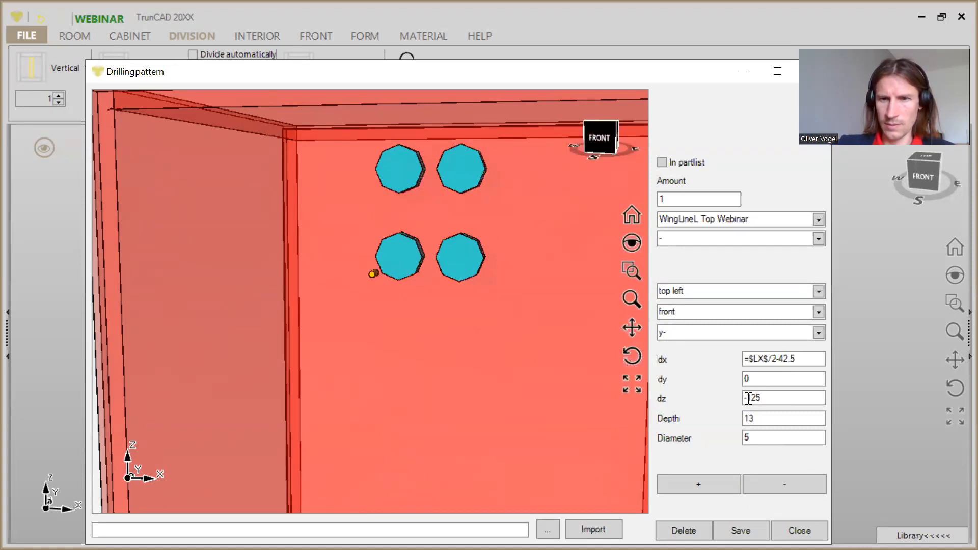
key("BackSpace")
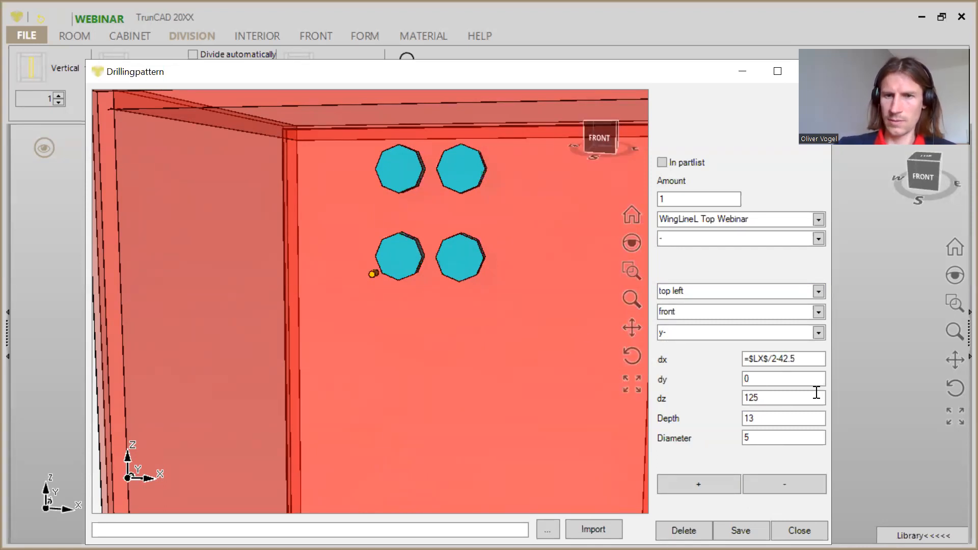
type("-")
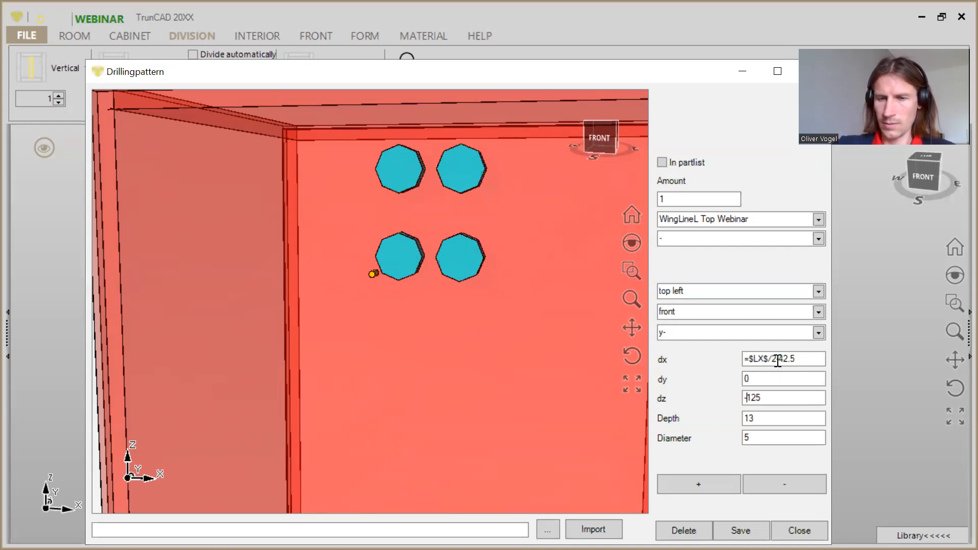
left_click(769, 397)
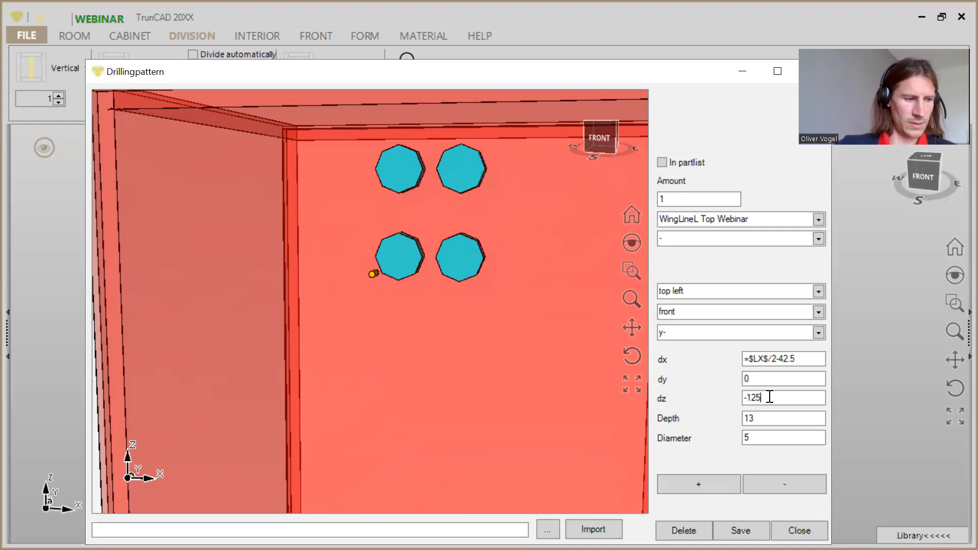
key("BackSpace")
key("BackSpace")
key("BackSpace")
type("98")
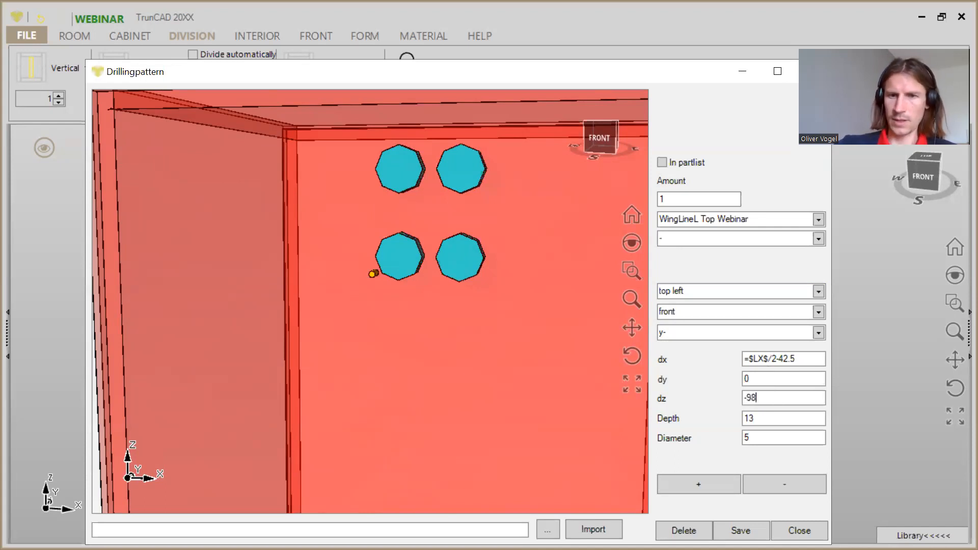
left_click(709, 484)
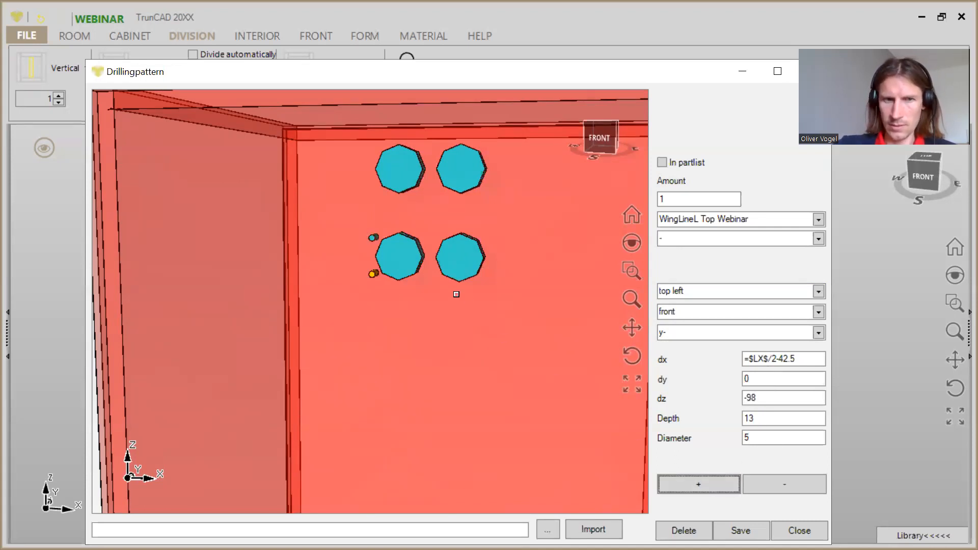
- Add the mirrored small hole at the same height with dx set to =$LX$/2+42.5
left_click(776, 358)
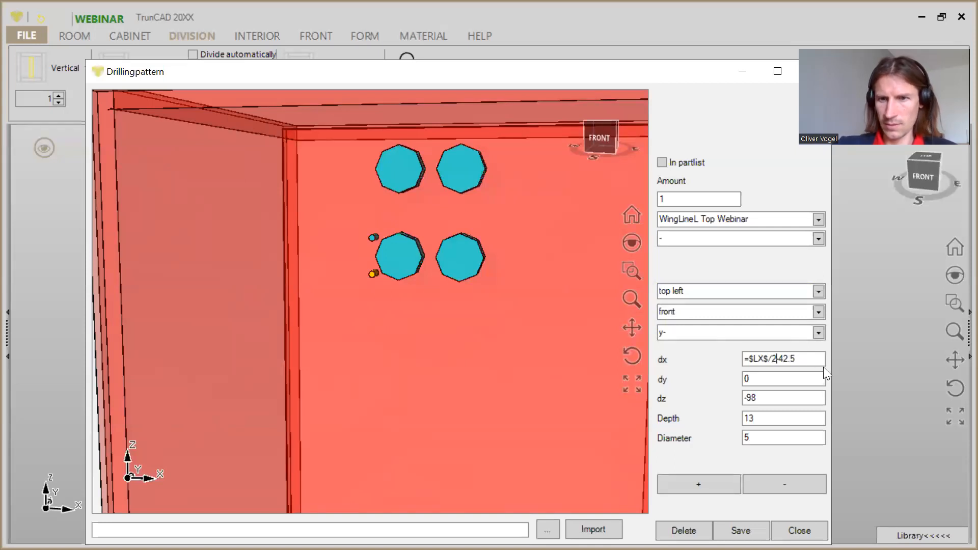
key("BackSpace")
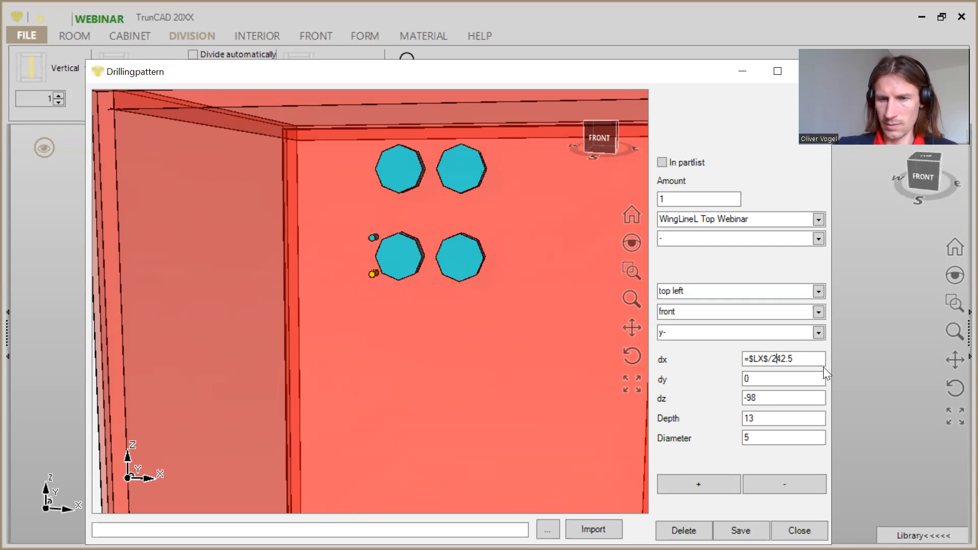
type("+")
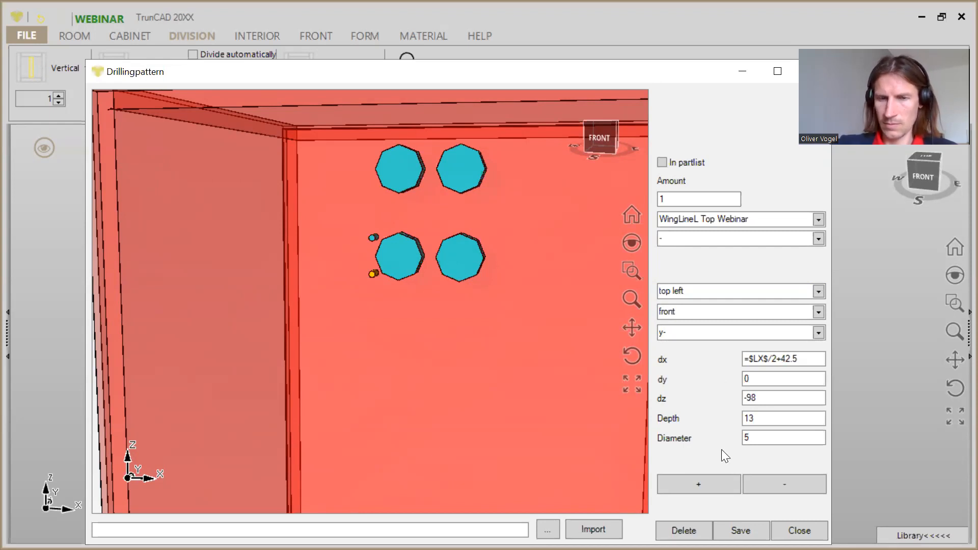
left_click(723, 486)
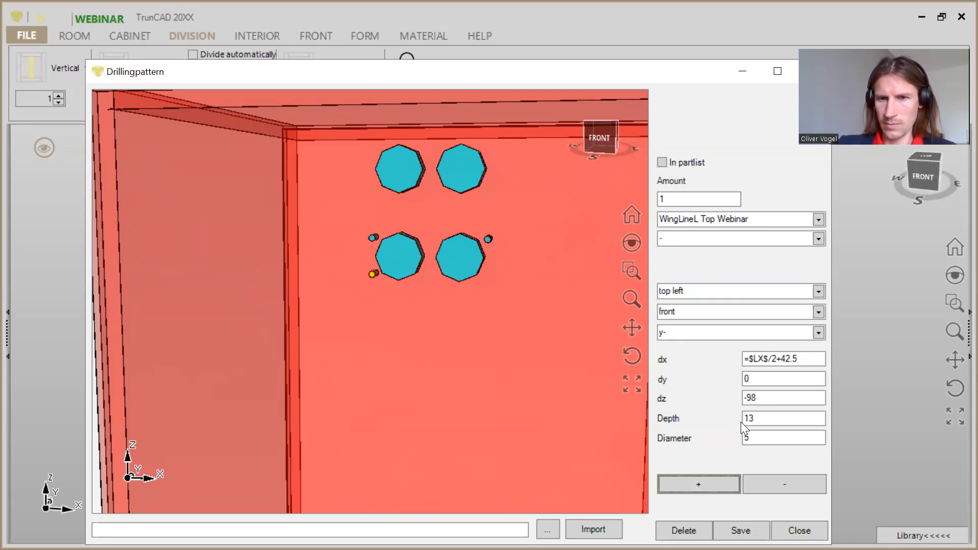
- Add the fourth small hole below the mirrored one with dz set to -125
left_click(764, 399)
key("BackSpace")
key("BackSpace")
type("111")
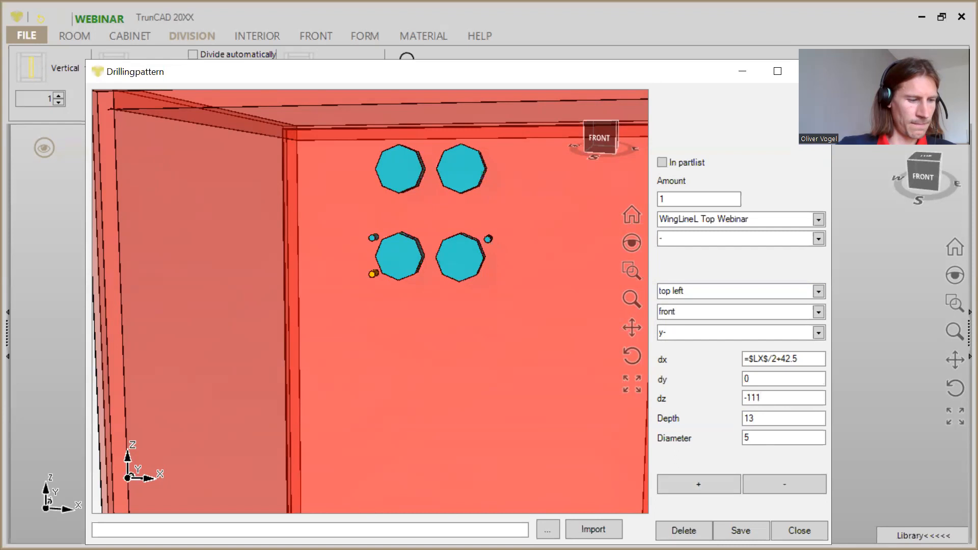
key("BackSpace")
key("BackSpace")
key("BackSpace")
type("125")
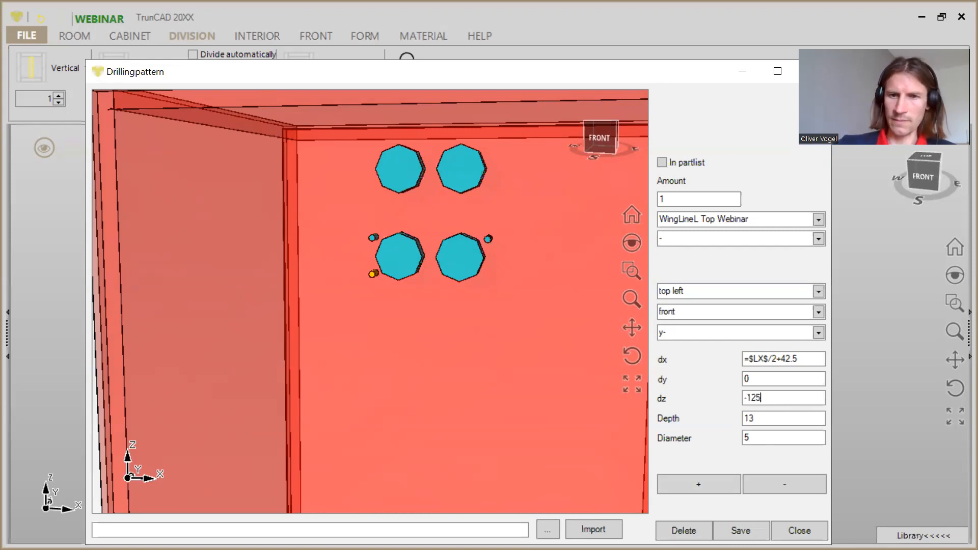
left_click(694, 487)
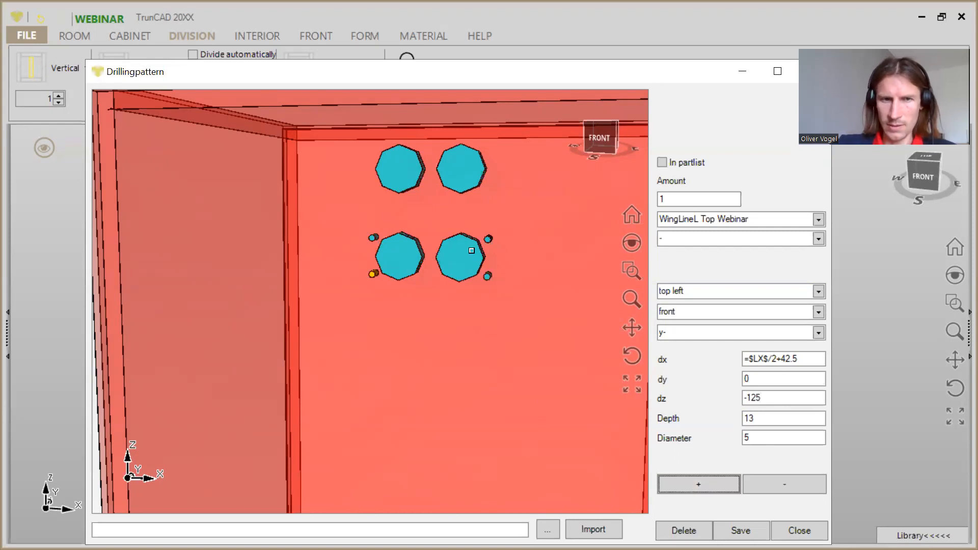
- Check the position values of each of the four small holes around the lower large holes
scroll(489, 269, "up", 2)
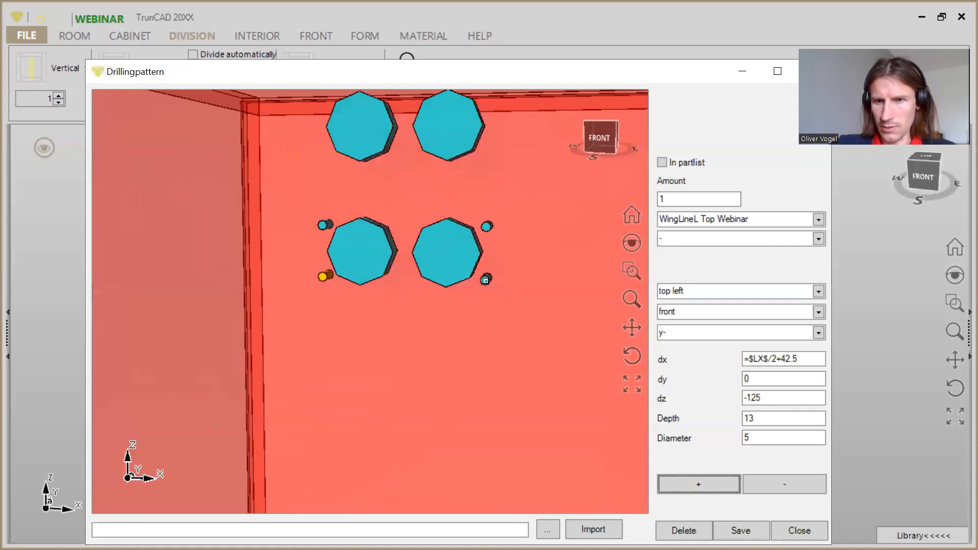
left_click(486, 281)
left_click(487, 226)
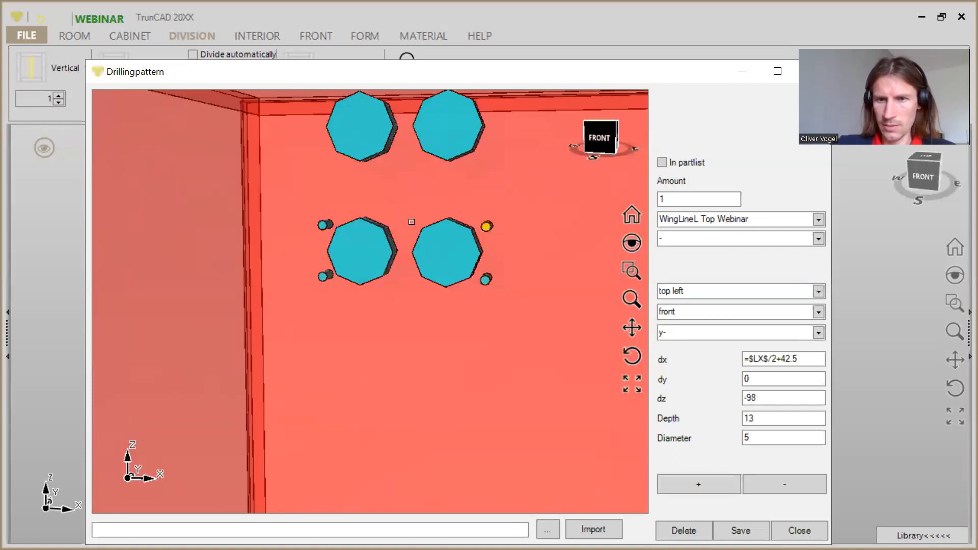
left_click(323, 225)
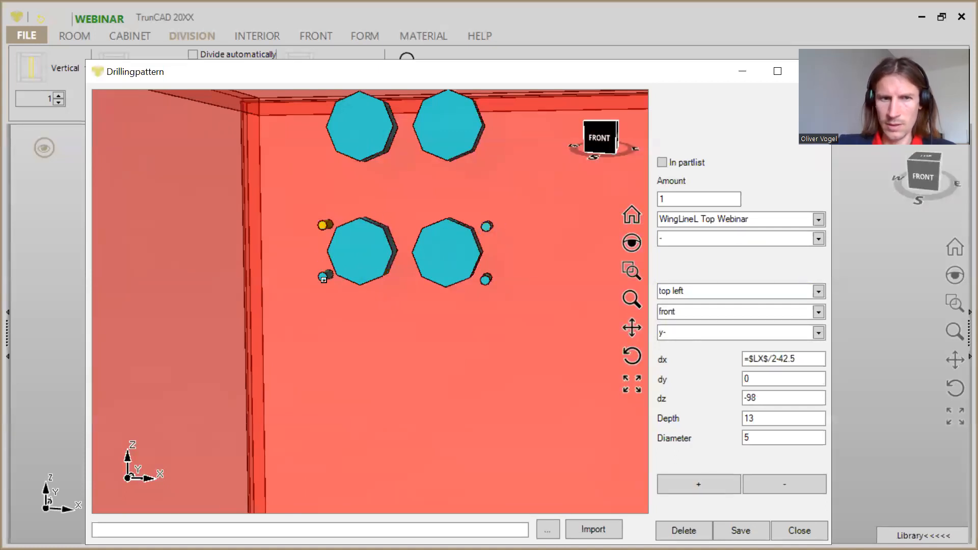
left_click(324, 279)
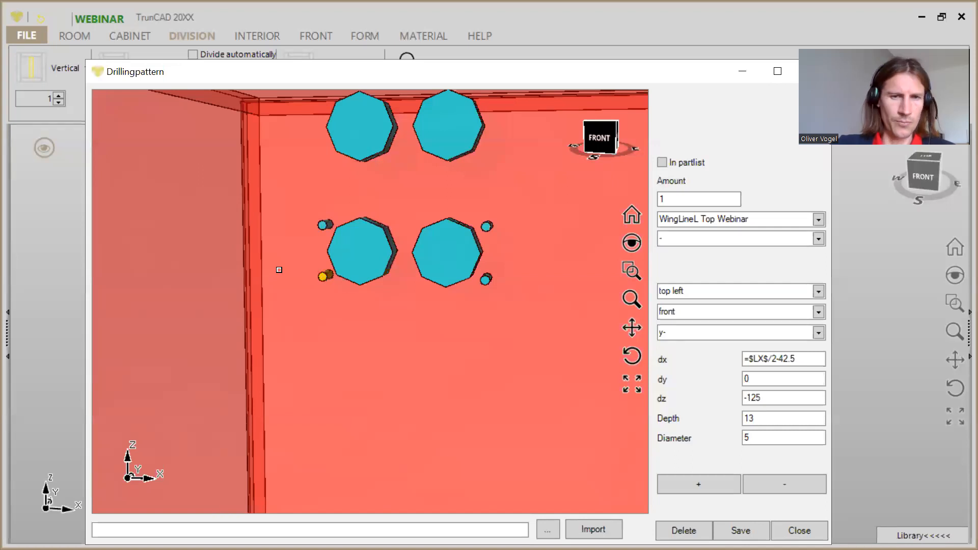
- Save the WingLineL Top Webinar drilling pattern and leave the drilling pattern window
scroll(408, 270, "down", 2)
scroll(408, 270, "down", 1)
middle_click_drag(437, 292, 377, 306)
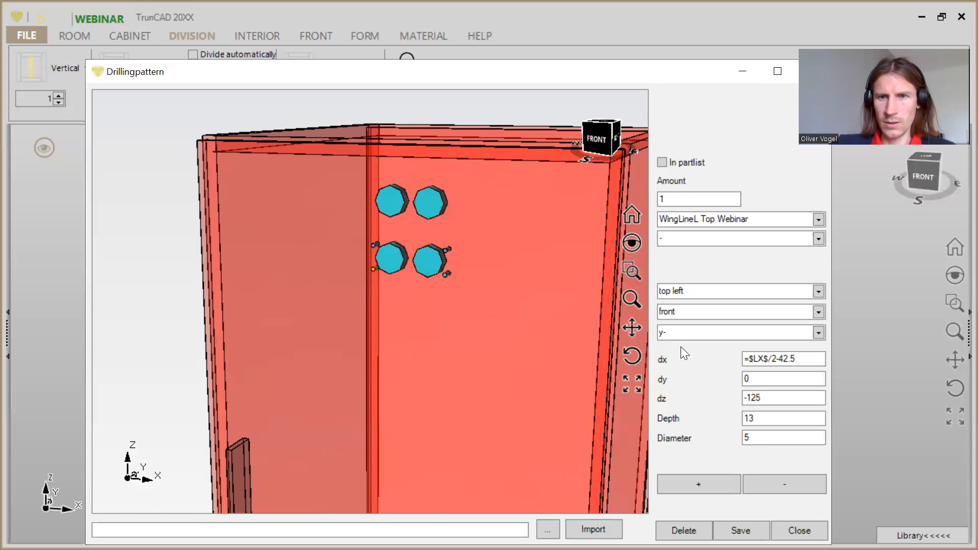
left_click(740, 530)
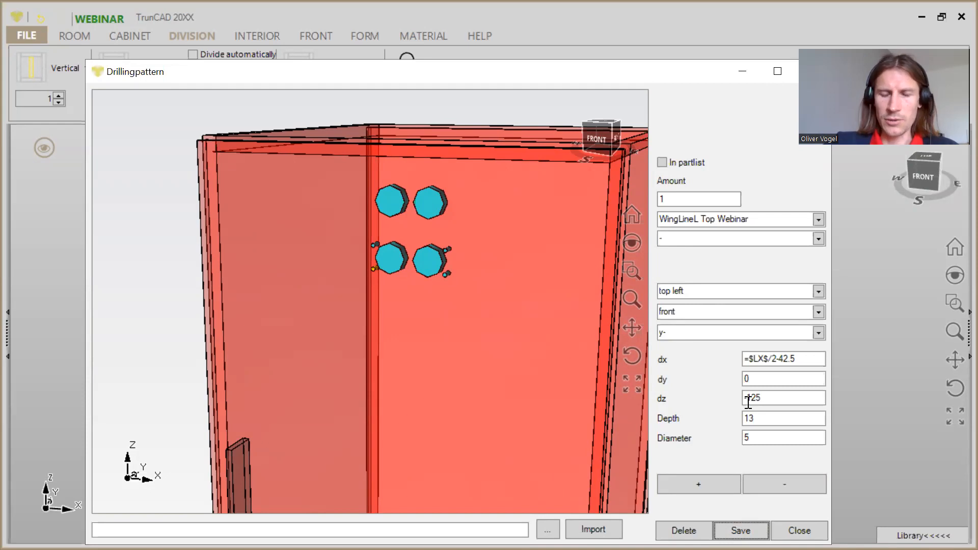
left_click_drag(692, 73, 646, 83)
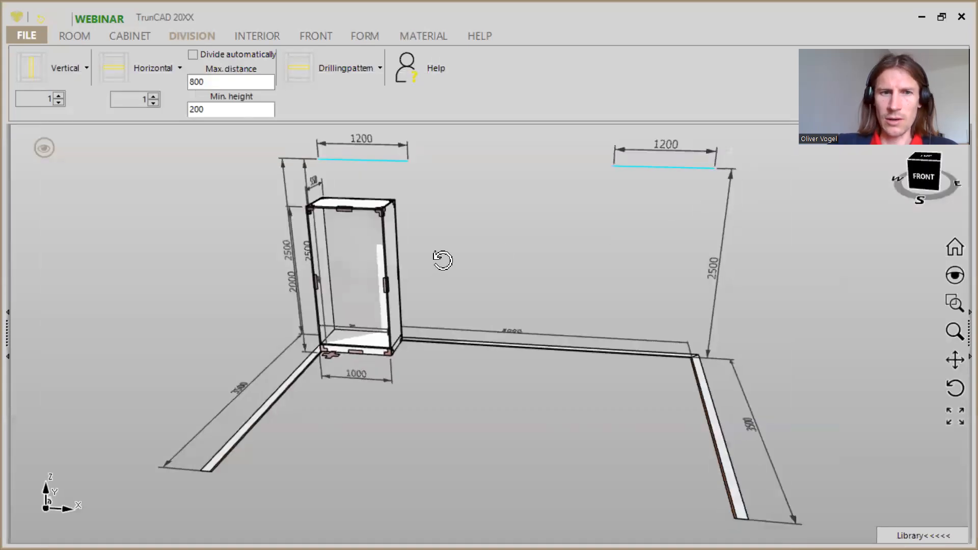
- Set the overall width of the cabinet to 1500
scroll(381, 286, "up", 5)
middle_click_drag(455, 320, 523, 392)
middle_click_drag(524, 391, 483, 334)
left_click(463, 496)
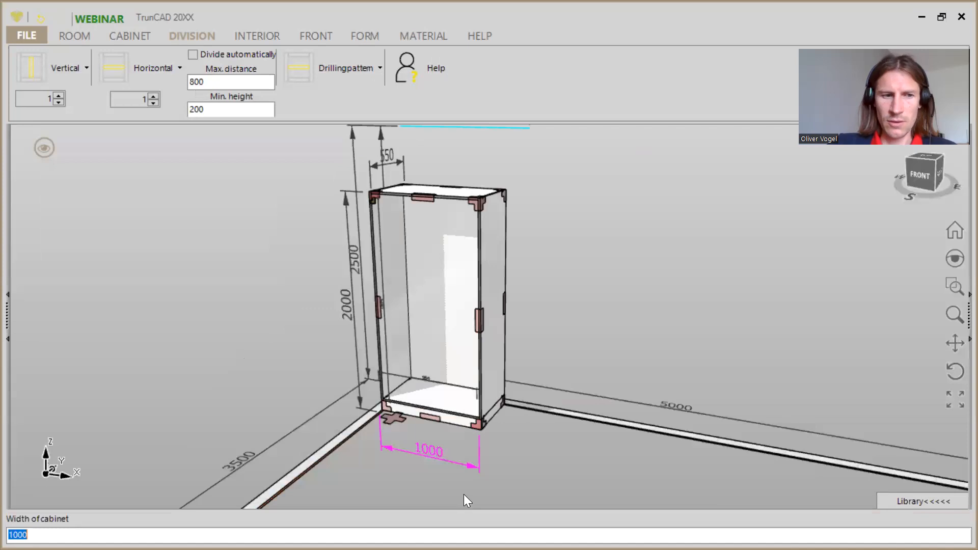
type("1500")
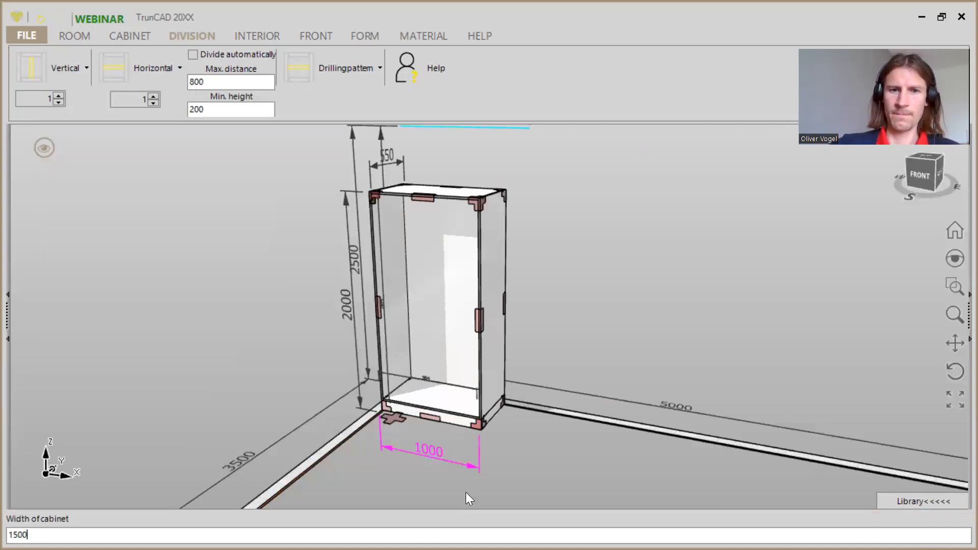
key("Return")
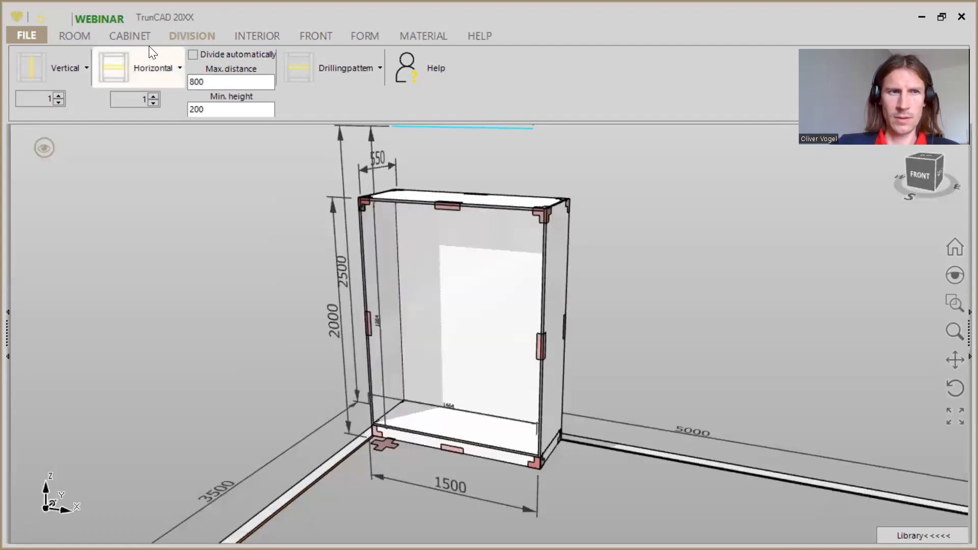
- Set the height of the cabinet's plinth to 70
left_click(138, 36)
left_click(251, 69)
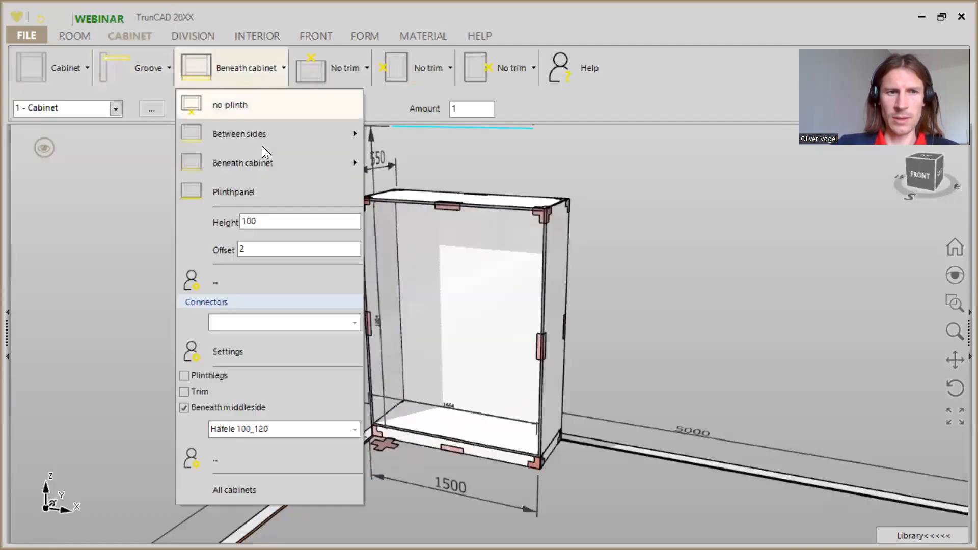
double_click(278, 221)
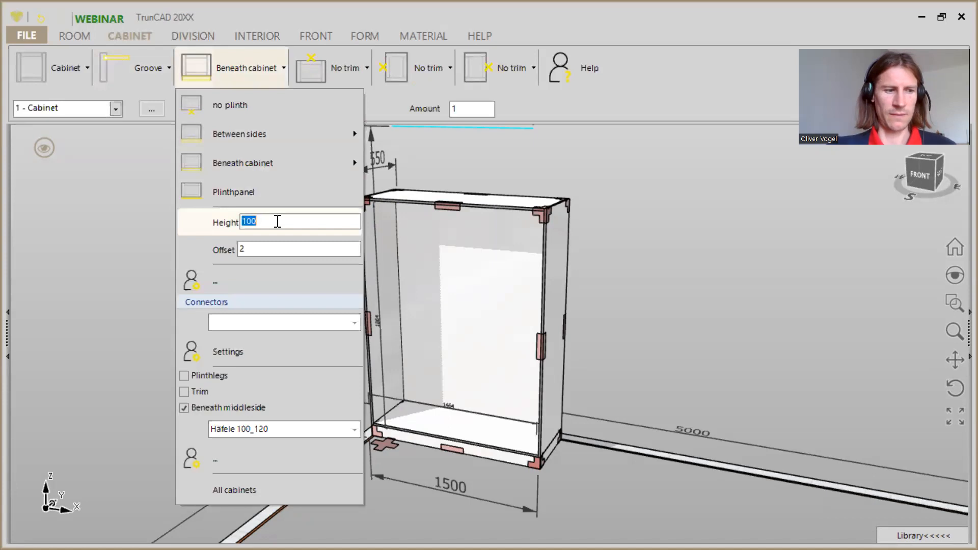
type("70")
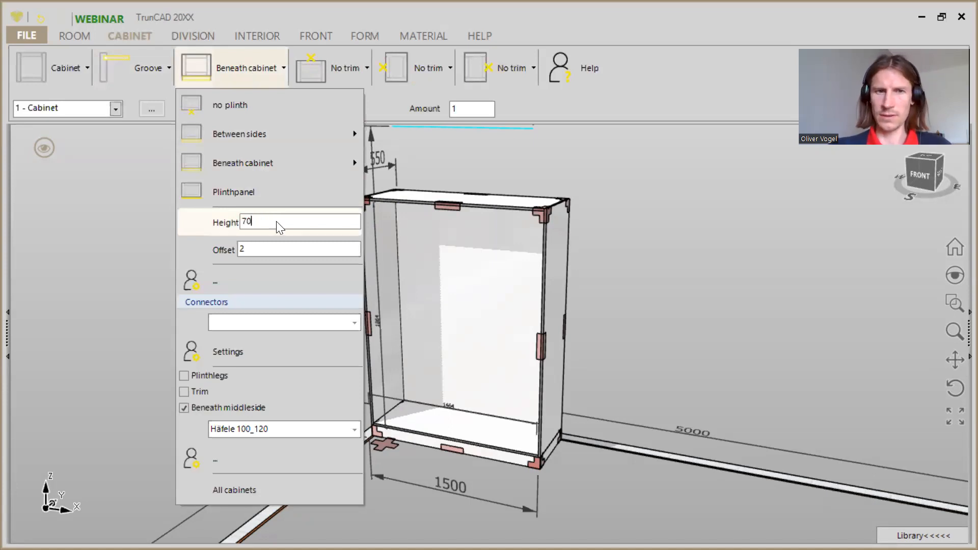
key("Return")
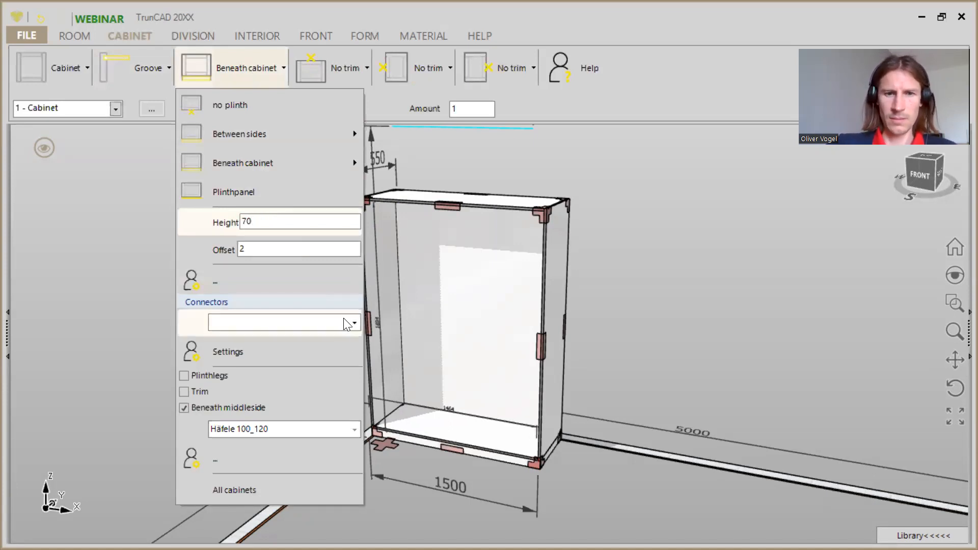
- Set the bottom panel's overlap to the front to -40
scroll(471, 461, "up", 2)
scroll(469, 460, "up", 3)
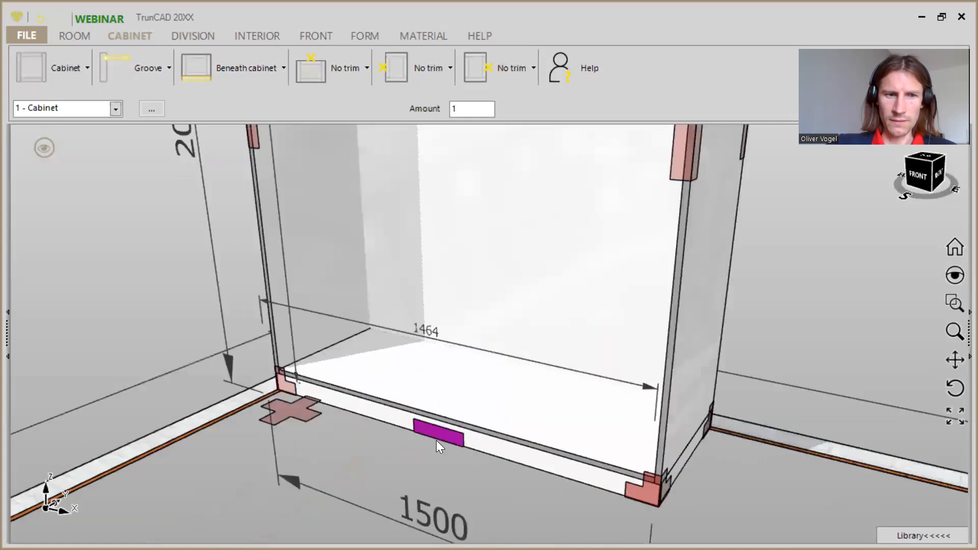
scroll(436, 440, "up", 2)
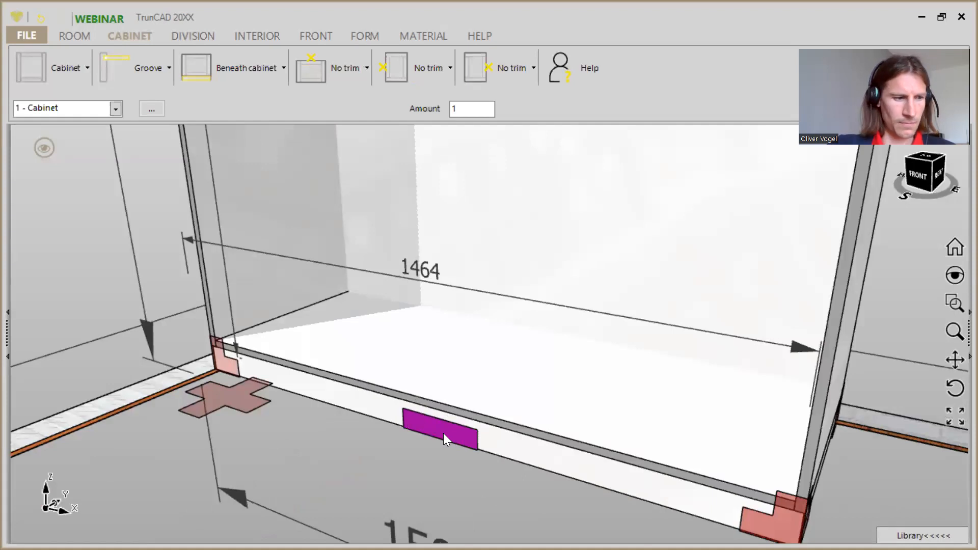
left_click(444, 434)
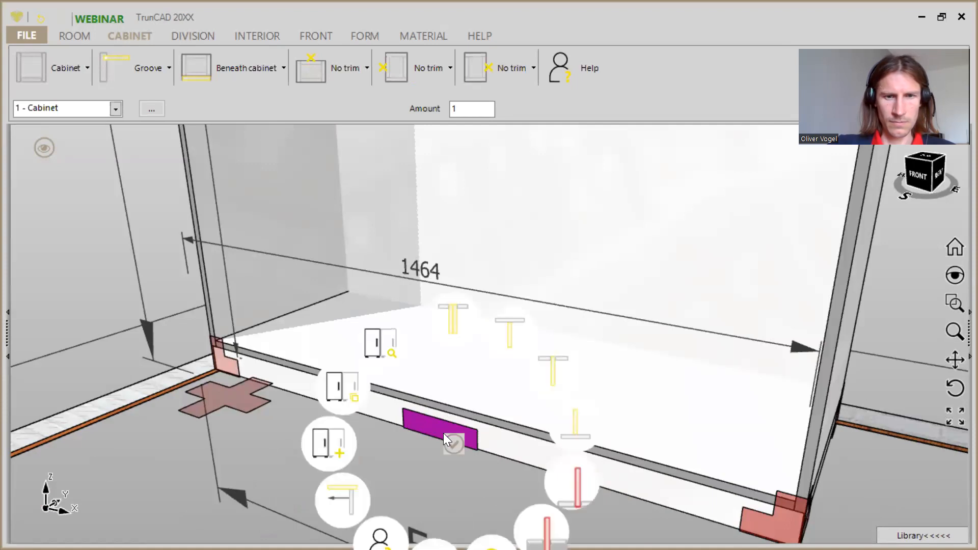
left_click(337, 500)
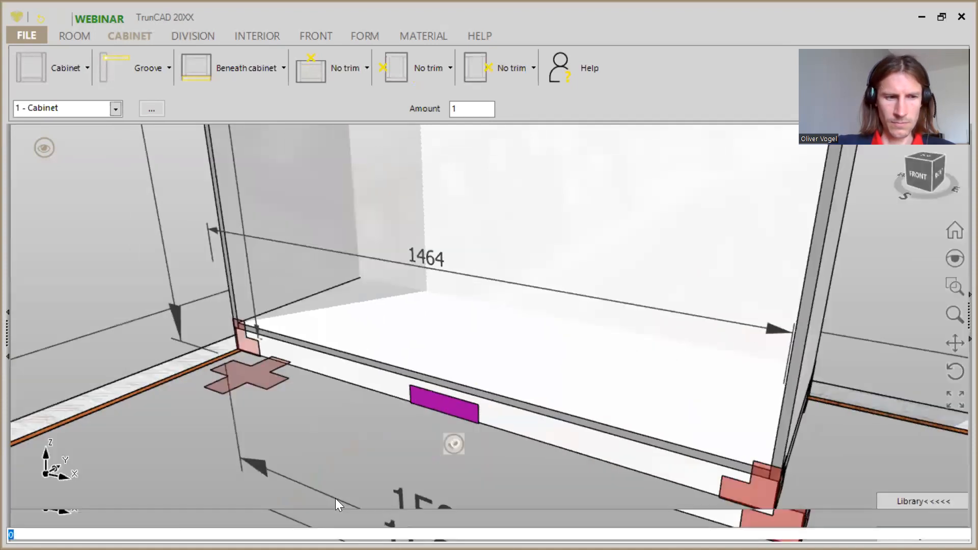
type("-40")
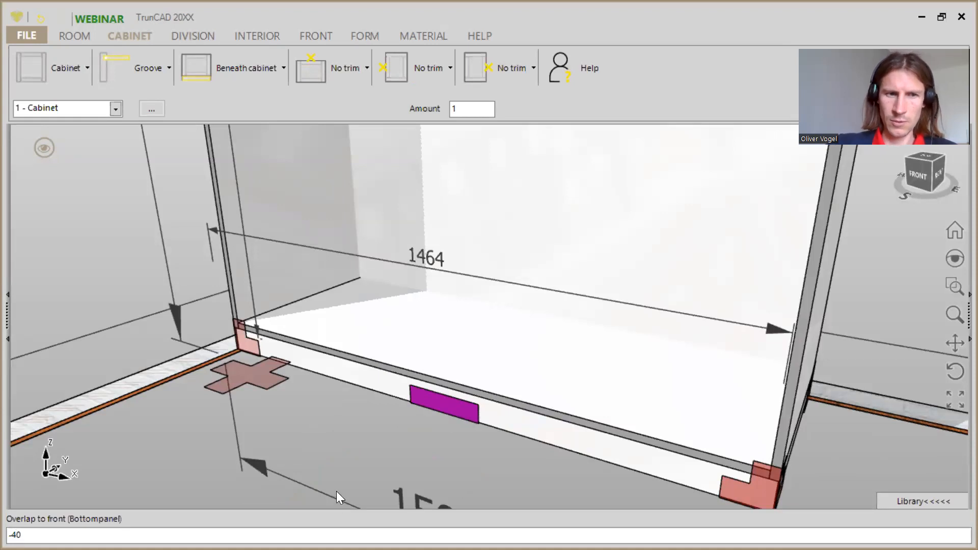
key("Return")
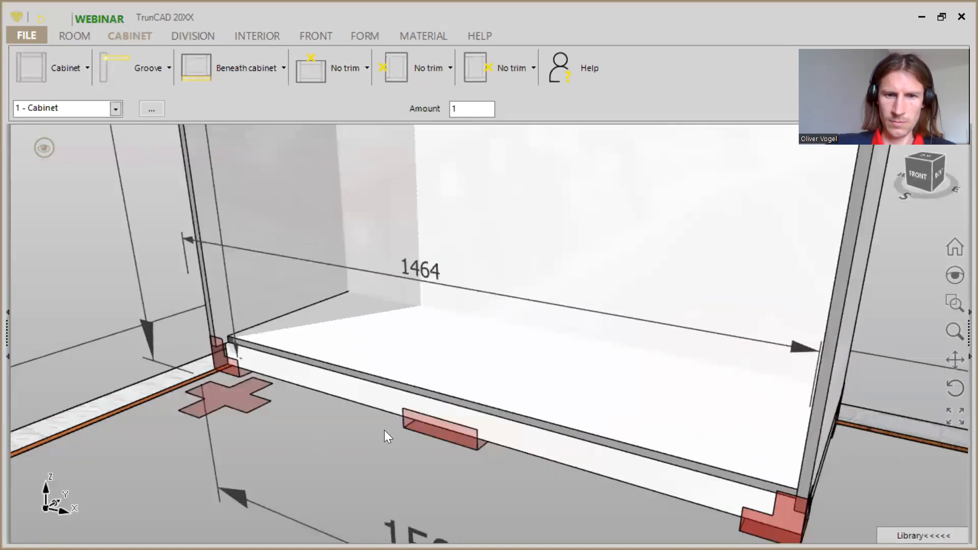
- Change the plinth type so that the plinth sits between the cabinet sides
middle_click_drag(567, 456, 556, 438)
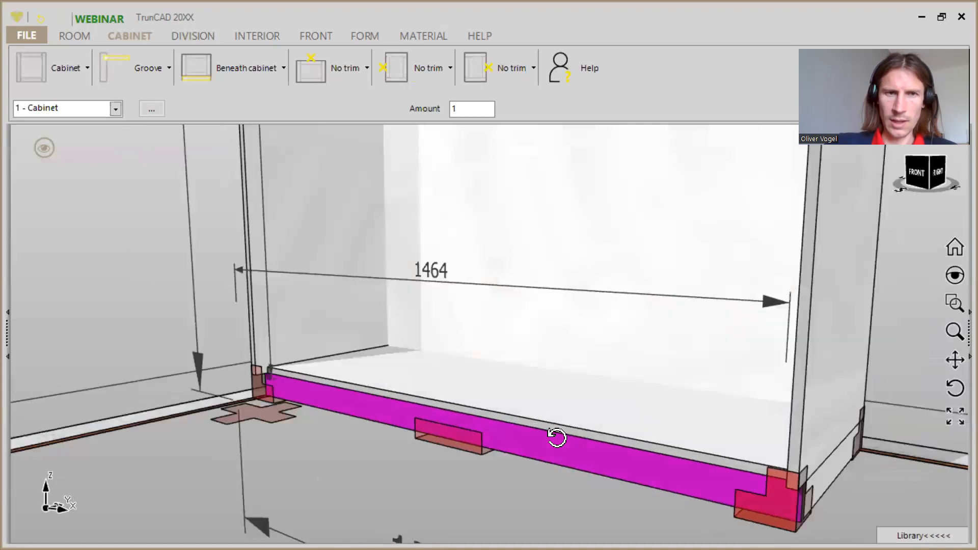
left_click(246, 68)
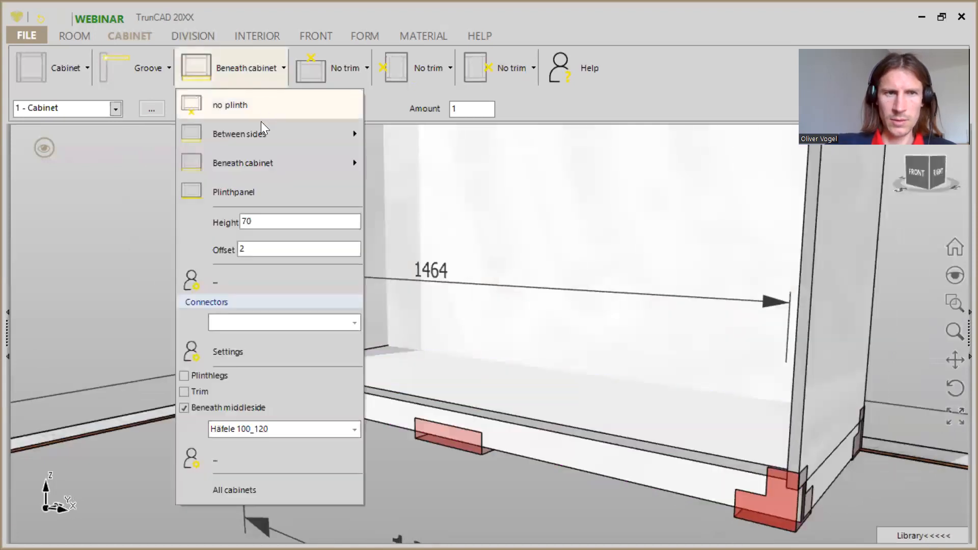
mouse_move(260, 128)
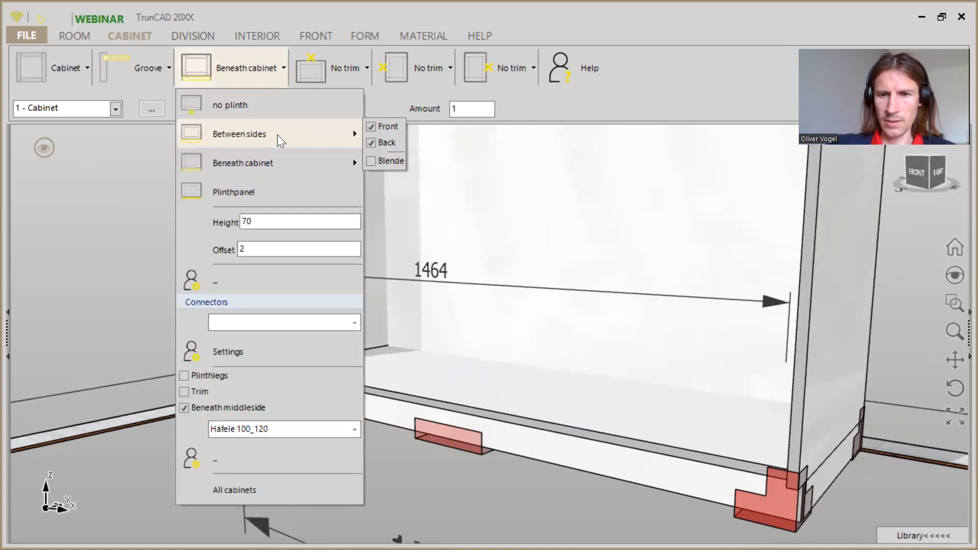
left_click(277, 135)
middle_click_drag(620, 447, 600, 399)
- Set the offset of the plinth between the sides to 40
left_click(239, 69)
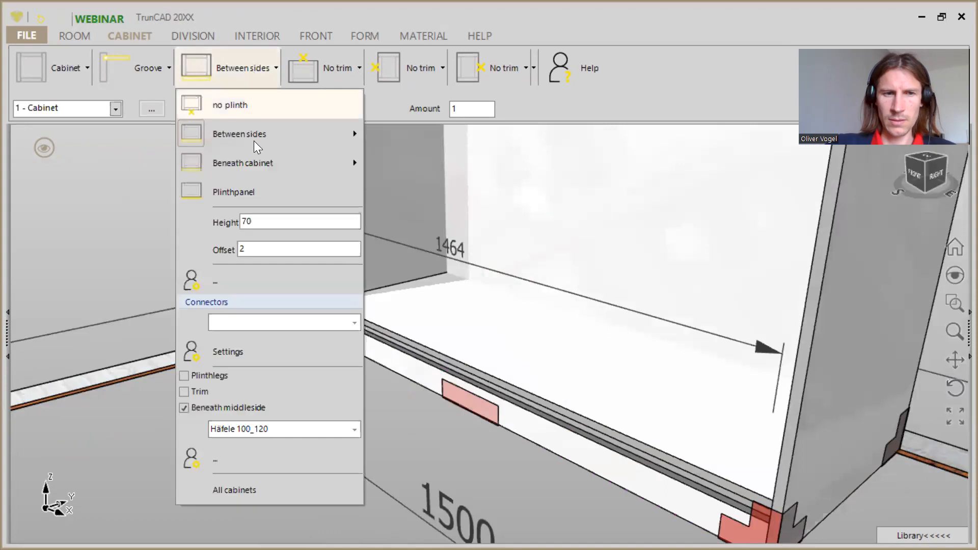
double_click(271, 246)
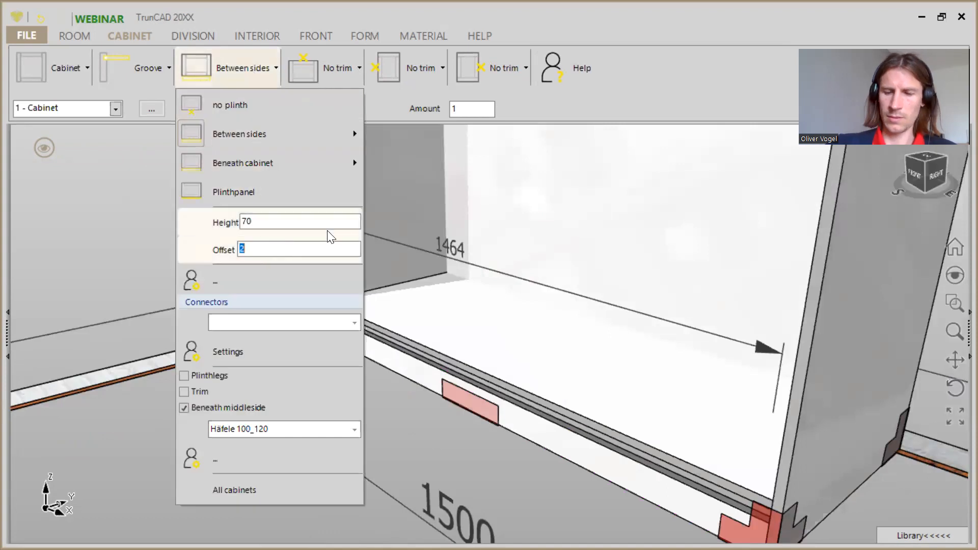
type("4")
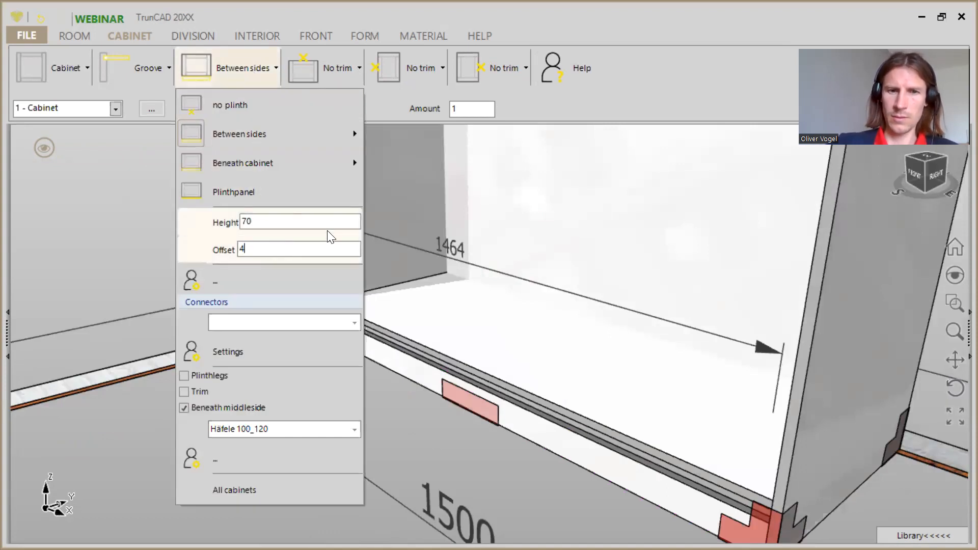
type("0")
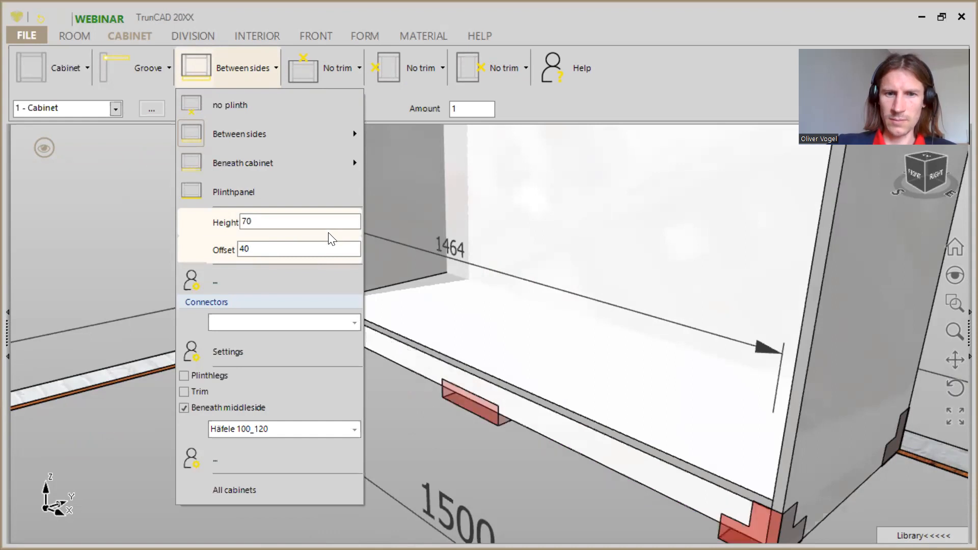
middle_click_drag(654, 456, 654, 453)
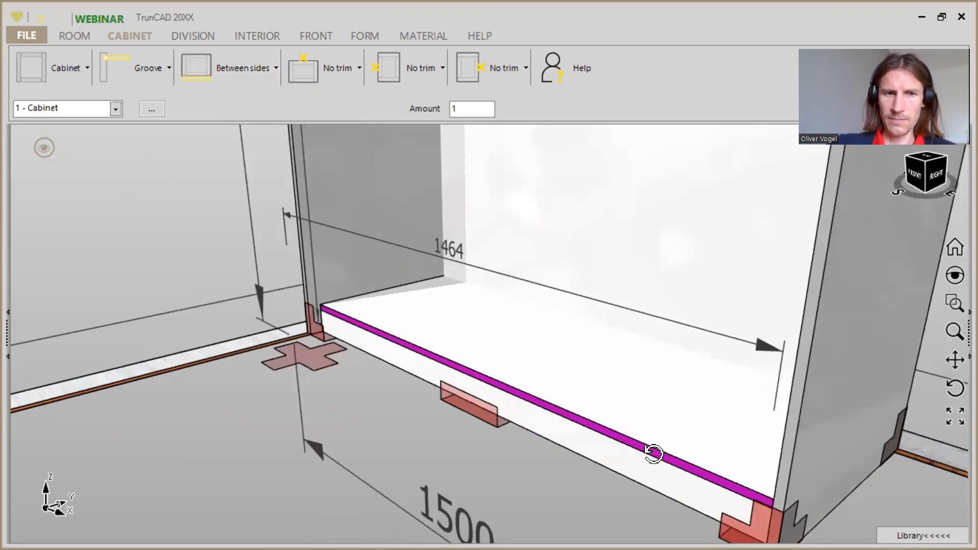
- Set the plinth offset to 42 and check its position beneath the bottom panel
left_click(263, 66)
left_click(265, 249)
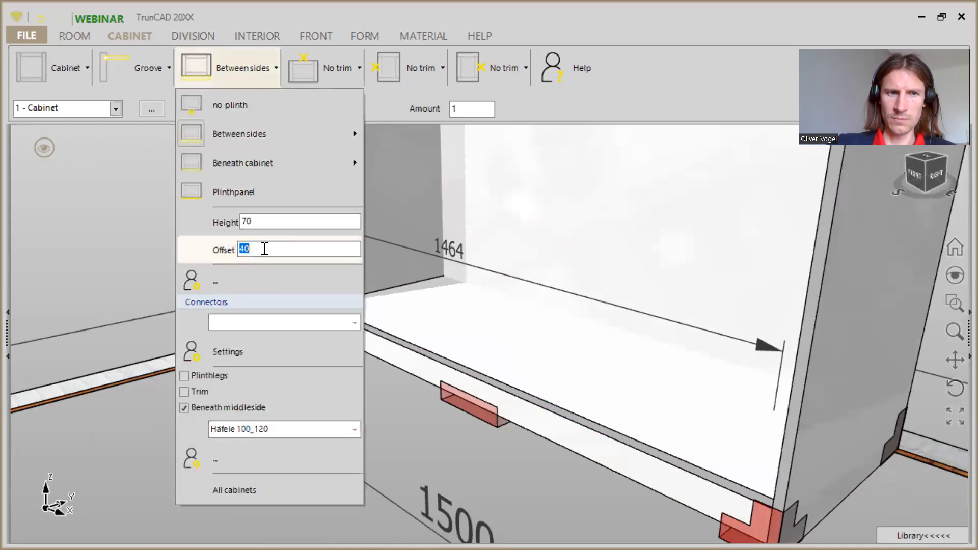
type("4")
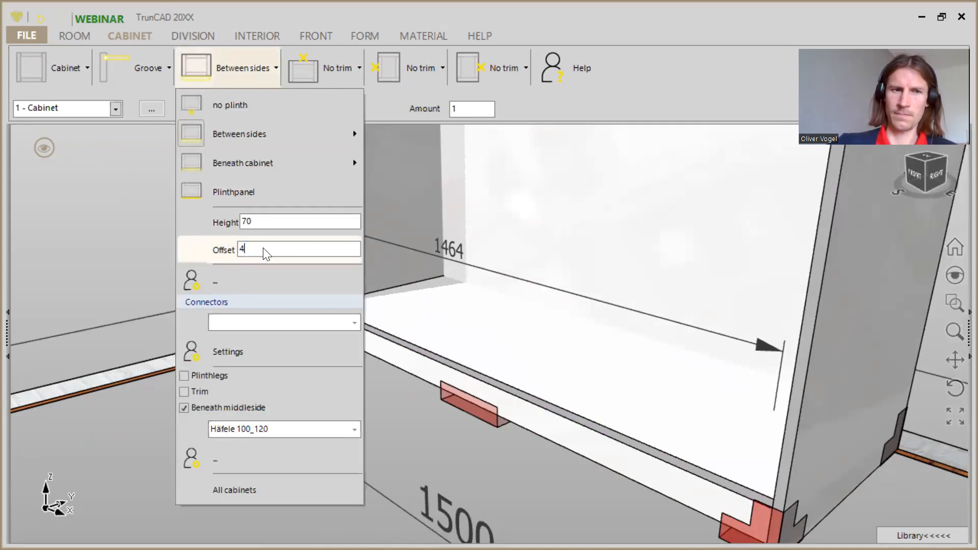
type("2")
middle_click_drag(580, 437, 589, 354)
middle_click_drag(726, 408, 626, 438)
- Fit a double door front with the folding door option onto the cabinet opening
scroll(623, 333, "down", 8)
middle_click_drag(613, 307, 668, 393)
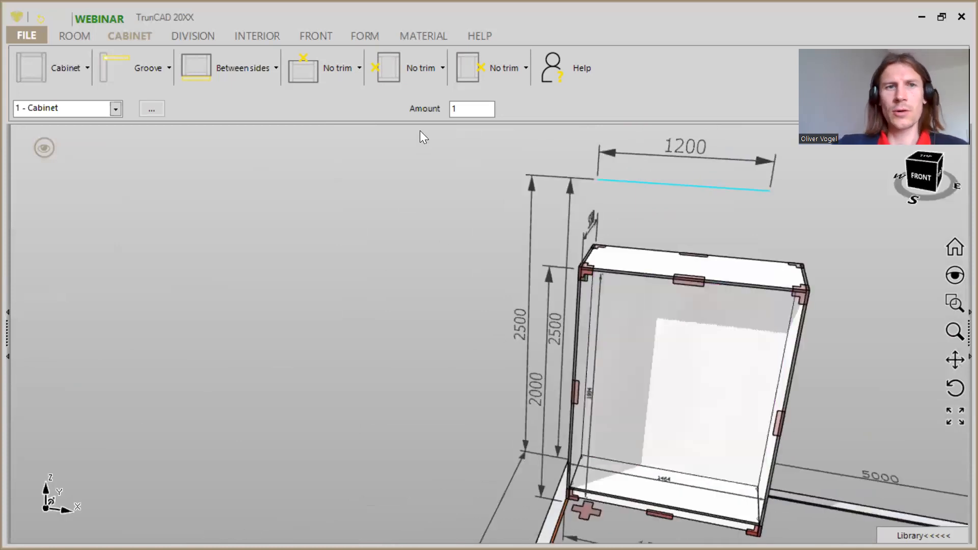
left_click(321, 36)
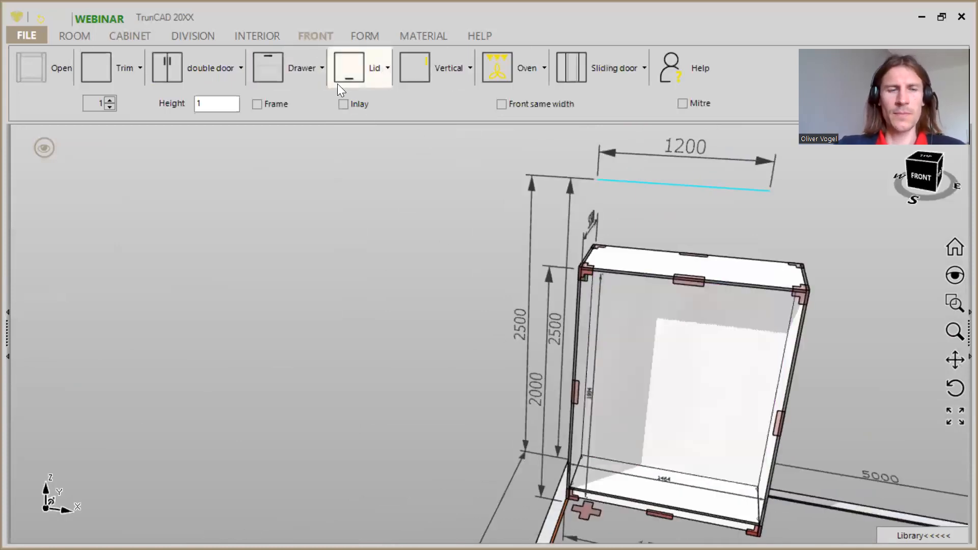
left_click(203, 63)
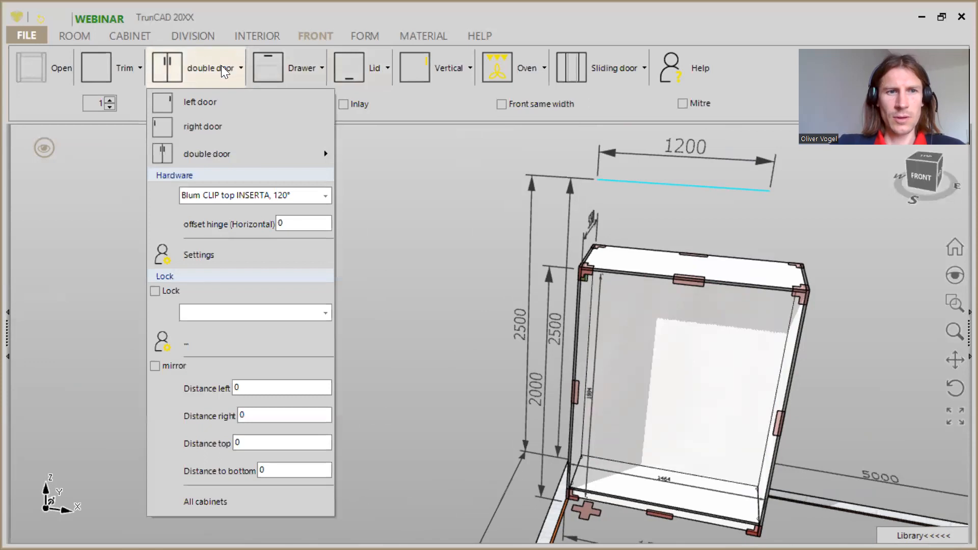
mouse_move(304, 153)
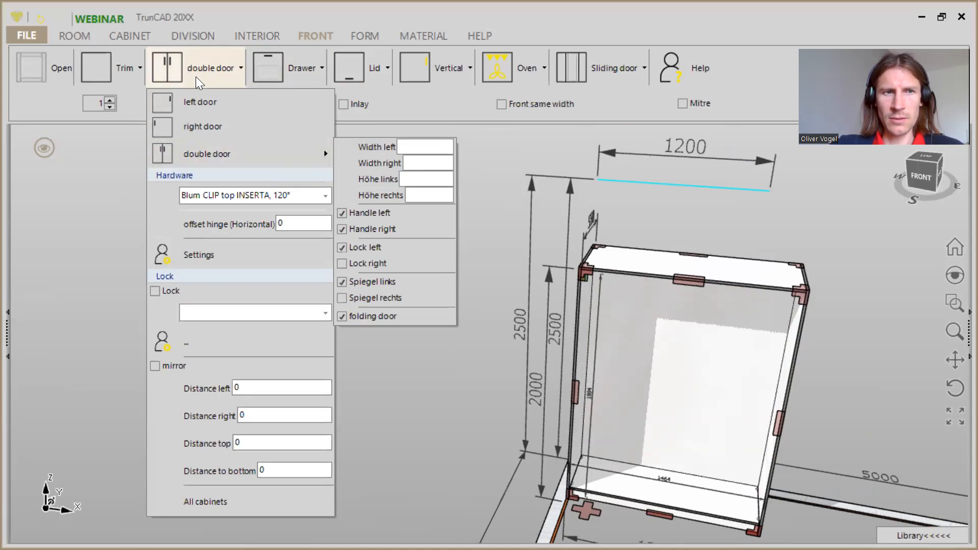
left_click_drag(172, 62, 632, 372)
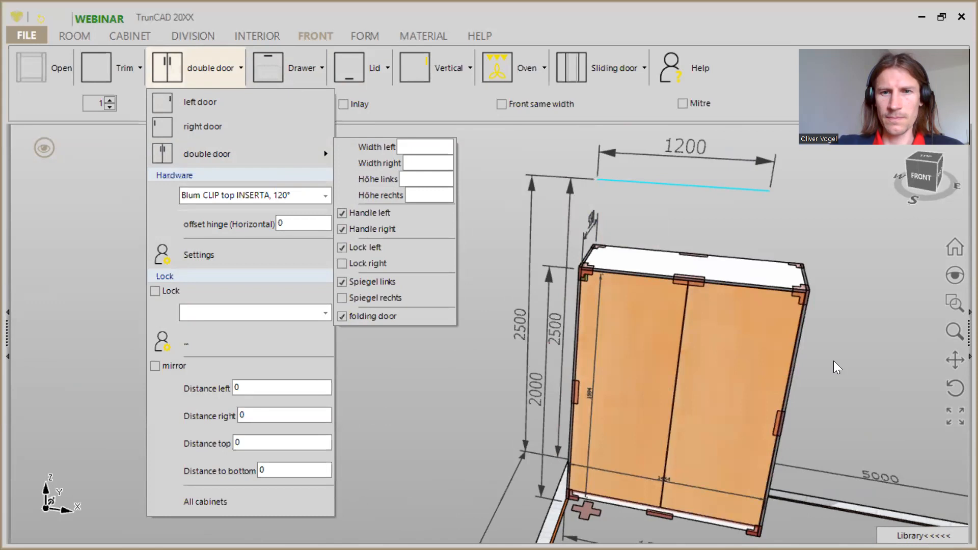
- Display the cabinet in wireframe and examine the hinge fittings along both outer sides of the folding doors
middle_click_drag(878, 350, 761, 322)
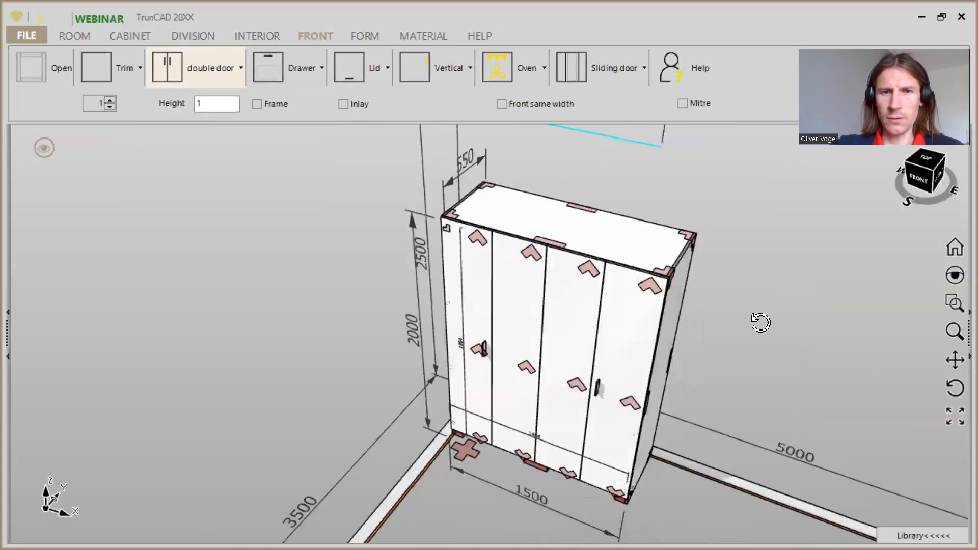
left_click(43, 148)
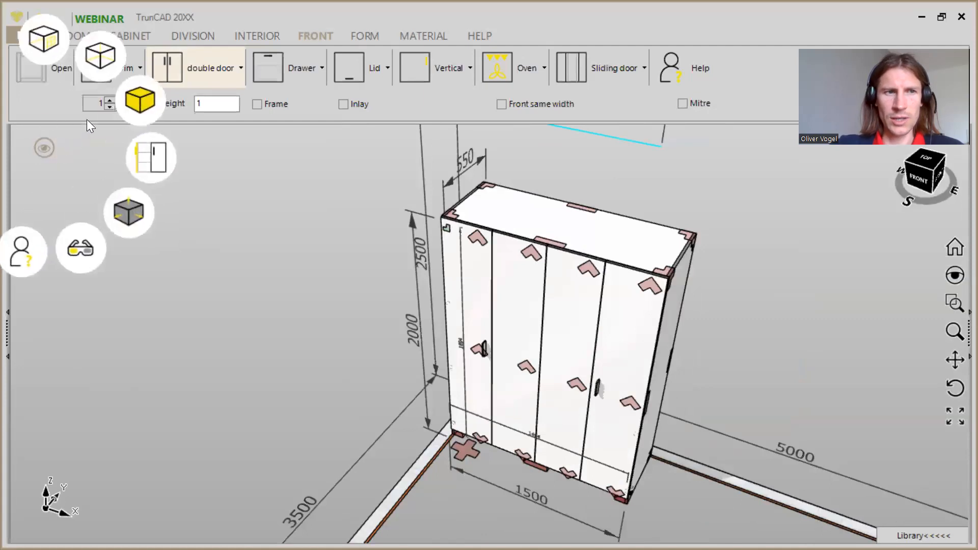
left_click(134, 108)
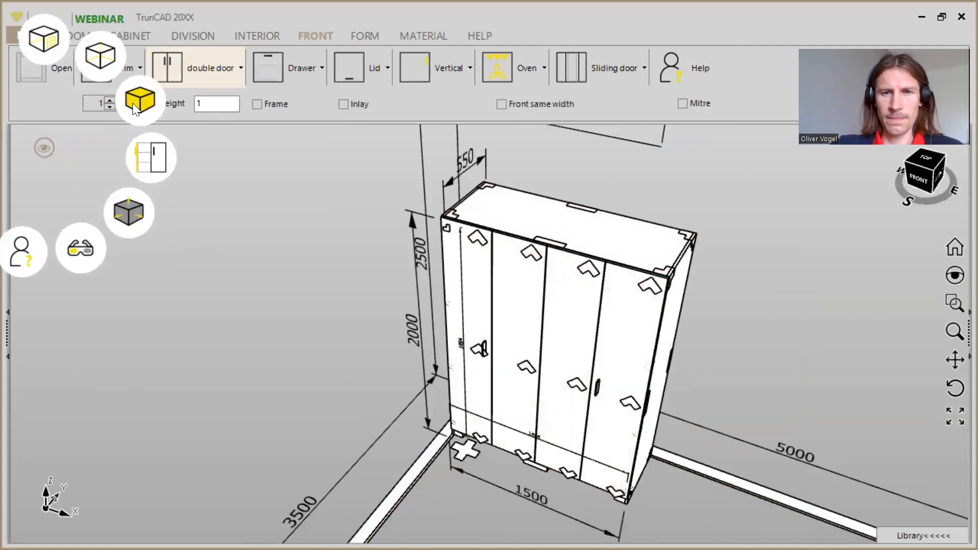
left_click(134, 105)
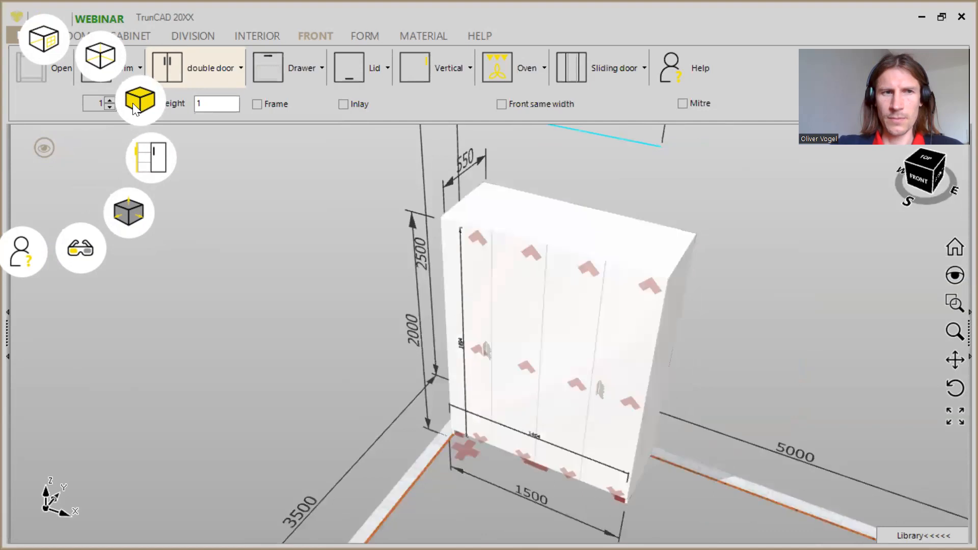
left_click(98, 62)
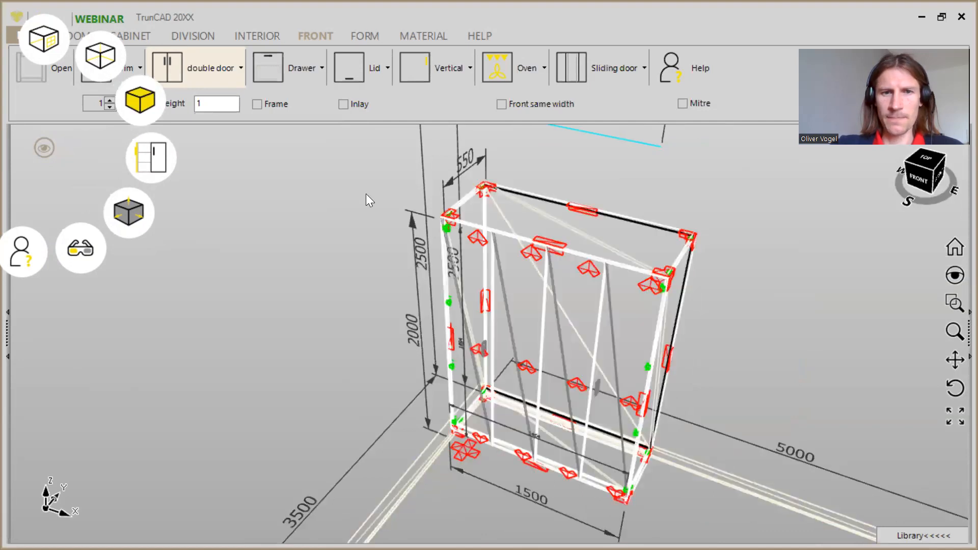
scroll(646, 367, "up", 6)
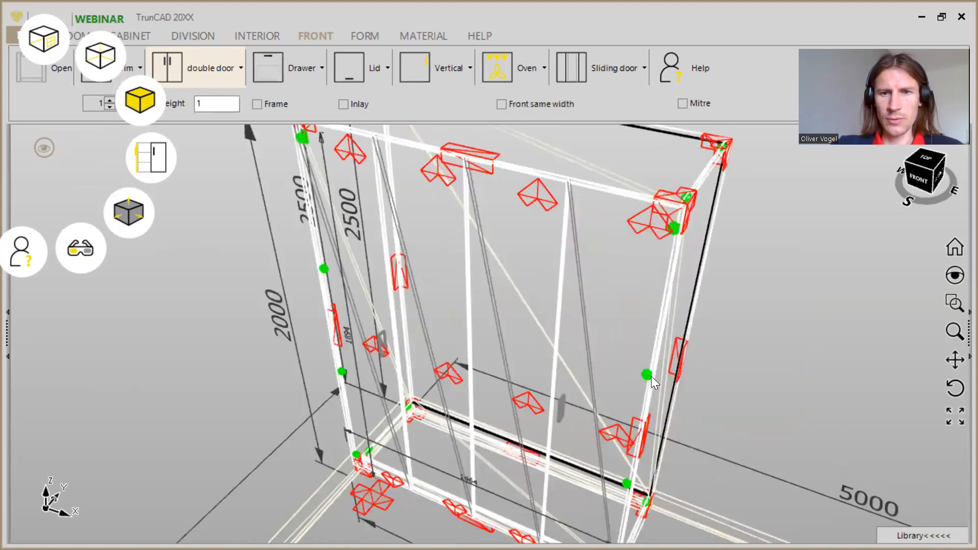
middle_click_drag(648, 381, 646, 361)
middle_click_drag(534, 280, 559, 366, "ctrl")
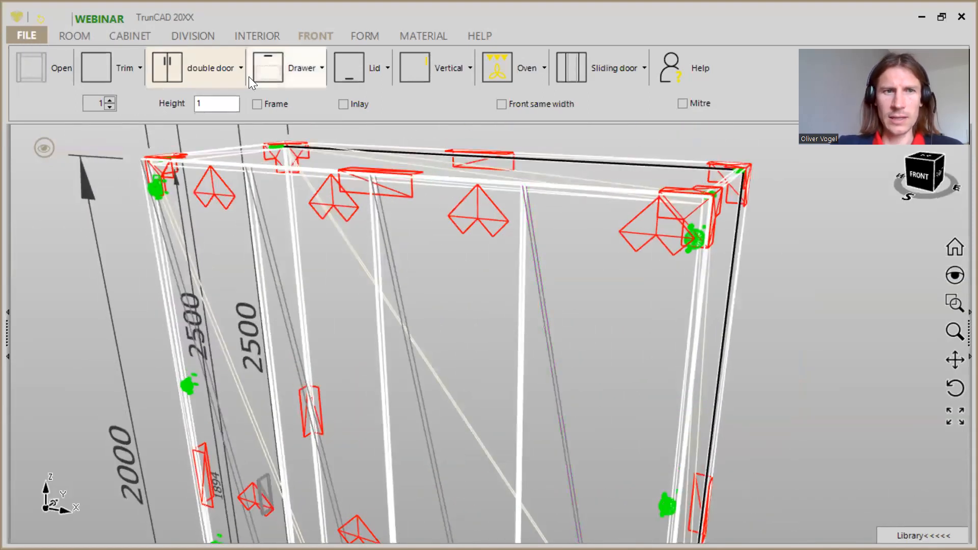
- Set the hinge hardware of the double door front to Hettich_Senys_geclipst
left_click(223, 68)
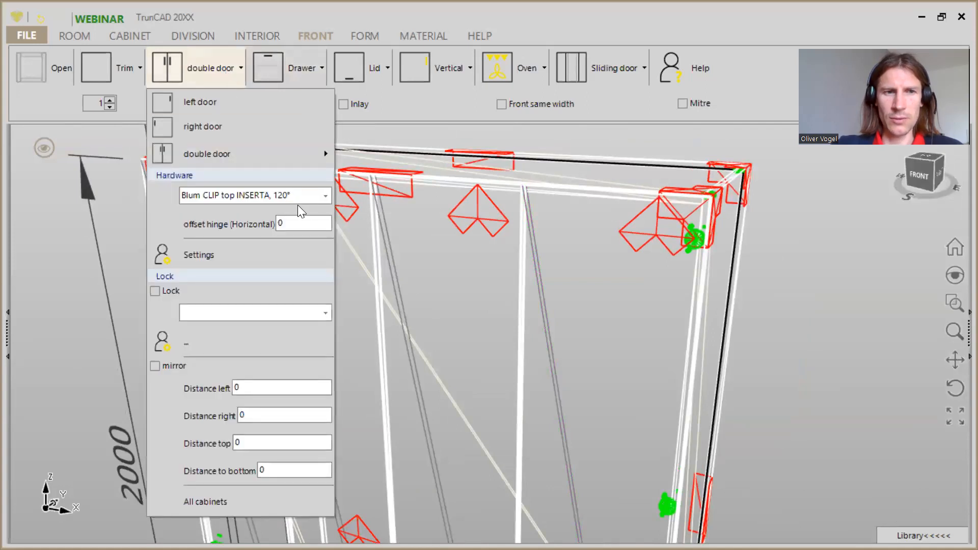
left_click(323, 196)
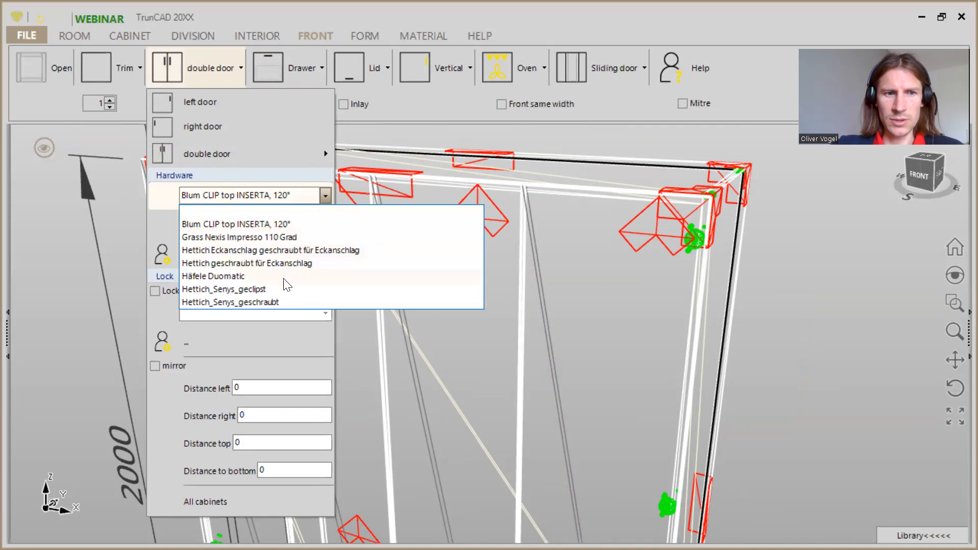
left_click(254, 289)
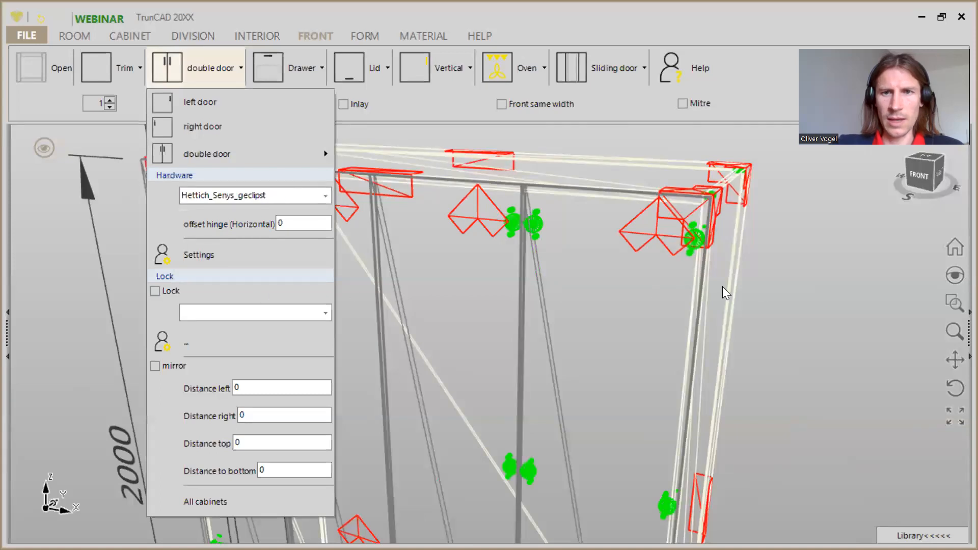
left_click(826, 279)
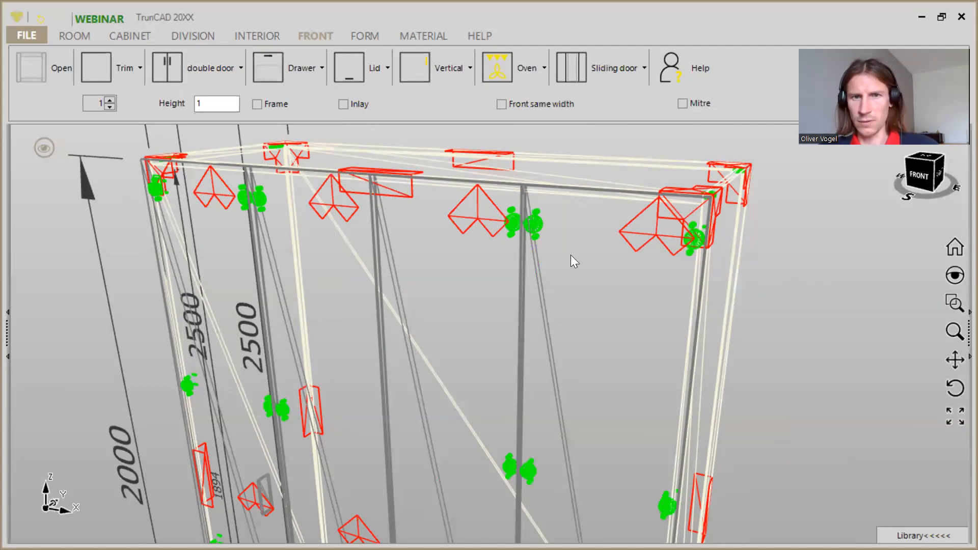
- Examine the clipped hinges between the leaves of the folding doors along the full cabinet height
scroll(540, 234, "up", 5)
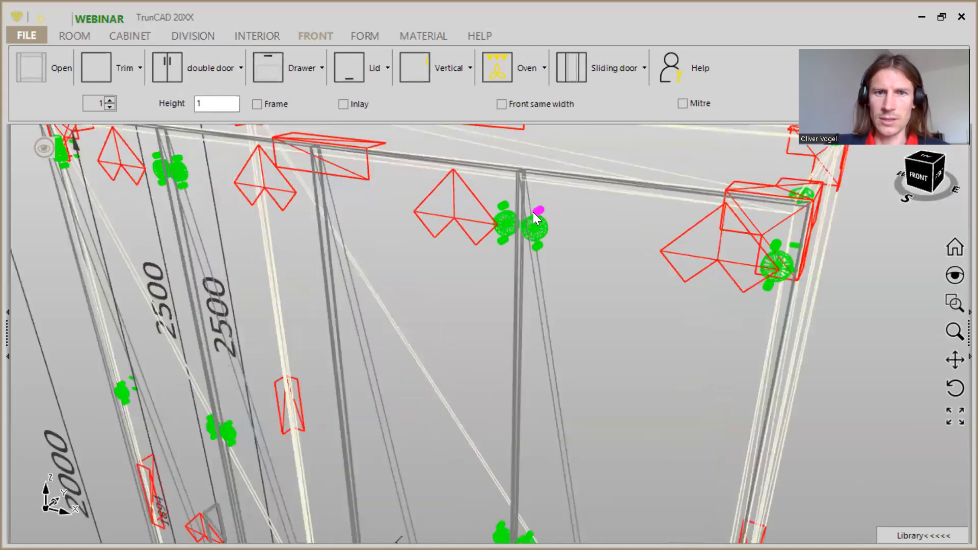
scroll(533, 212, "up", 3)
middle_click_drag(555, 231, 591, 338)
middle_click_drag(592, 289, 573, 258)
scroll(581, 269, "down", 4)
scroll(584, 278, "down", 6)
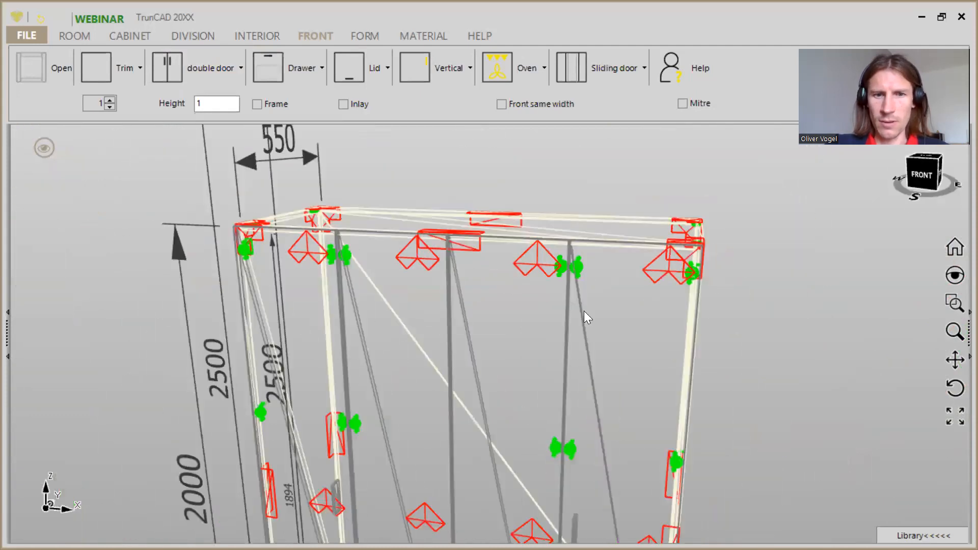
middle_click_drag(581, 321, 576, 169)
middle_click_drag(585, 215, 572, 236)
mouse_move(569, 317)
middle_mouse_down()
mouse_move(552, 280)
mouse_move(514, 264)
mouse_move(526, 234)
mouse_move(565, 324)
middle_mouse_up()
scroll(545, 257, "down", 3)
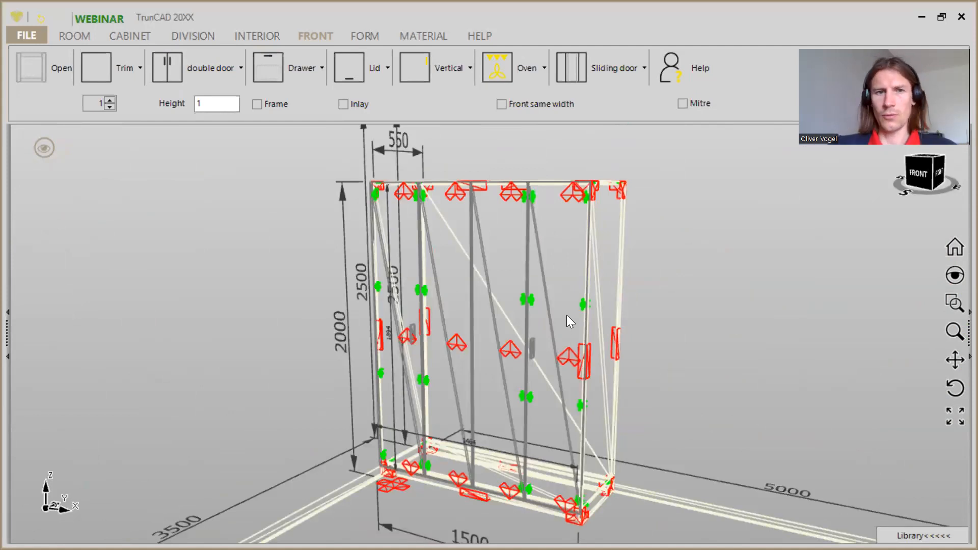
- Set the cabinet height to 1500 to test the hinge distribution, and set it back to 2000
left_click(344, 193)
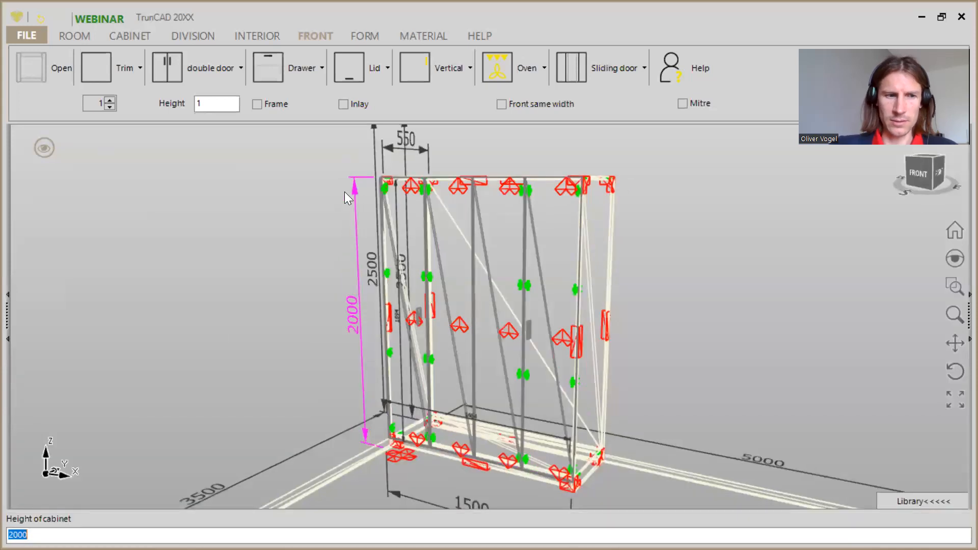
type("1500")
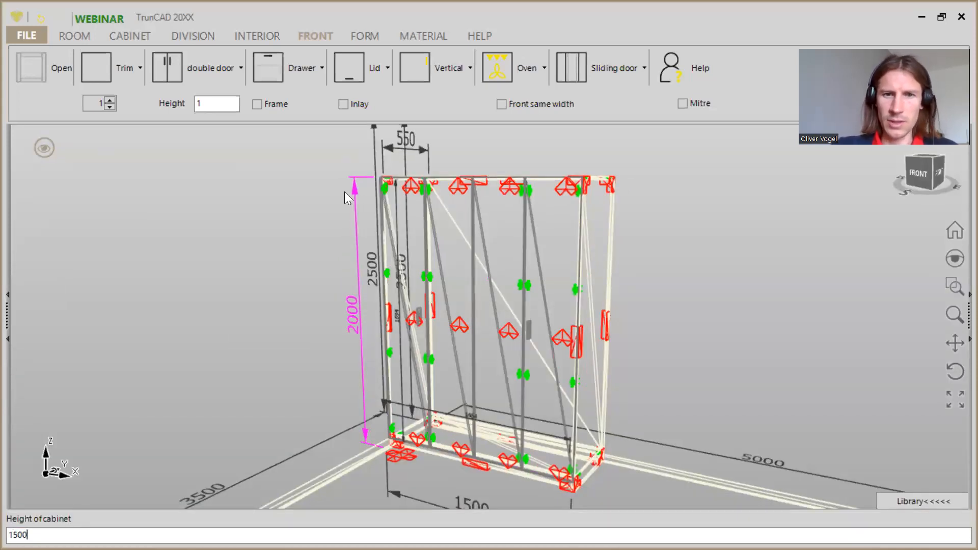
key("Return")
middle_click_drag(533, 328, 533, 349)
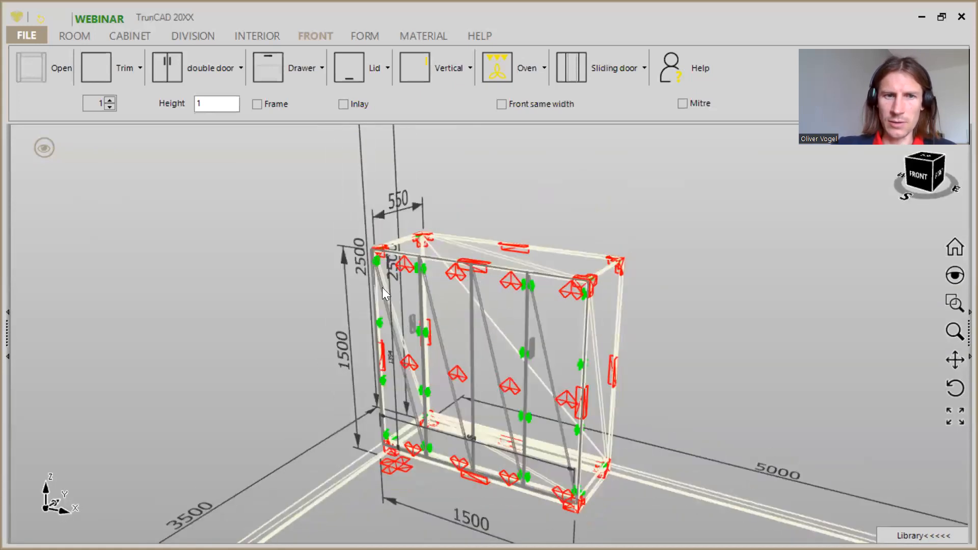
left_click(345, 259)
type("2000")
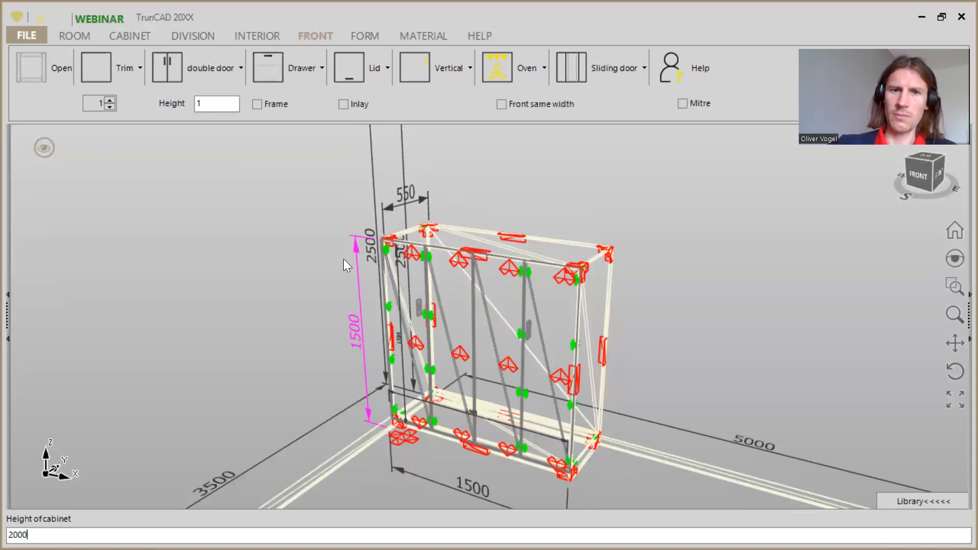
key("Return")
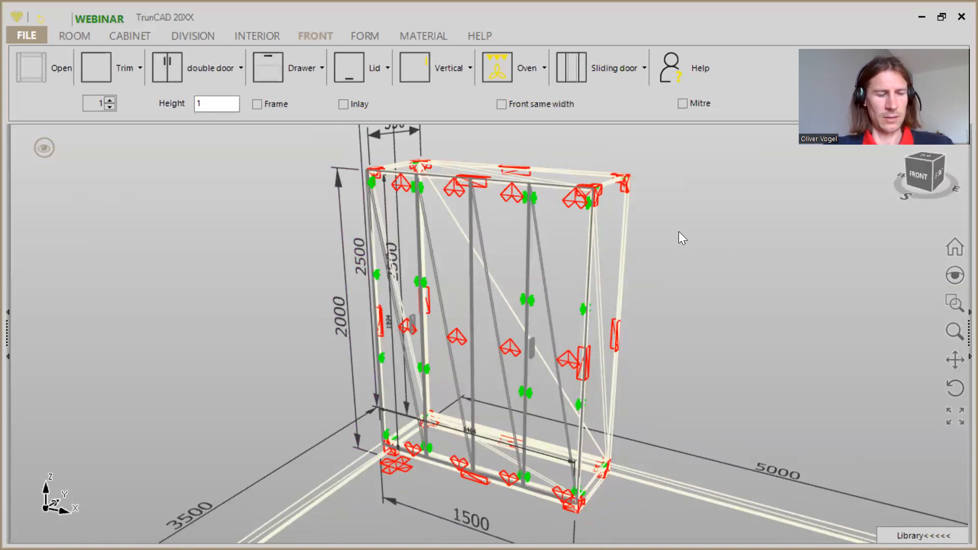
left_click(592, 207)
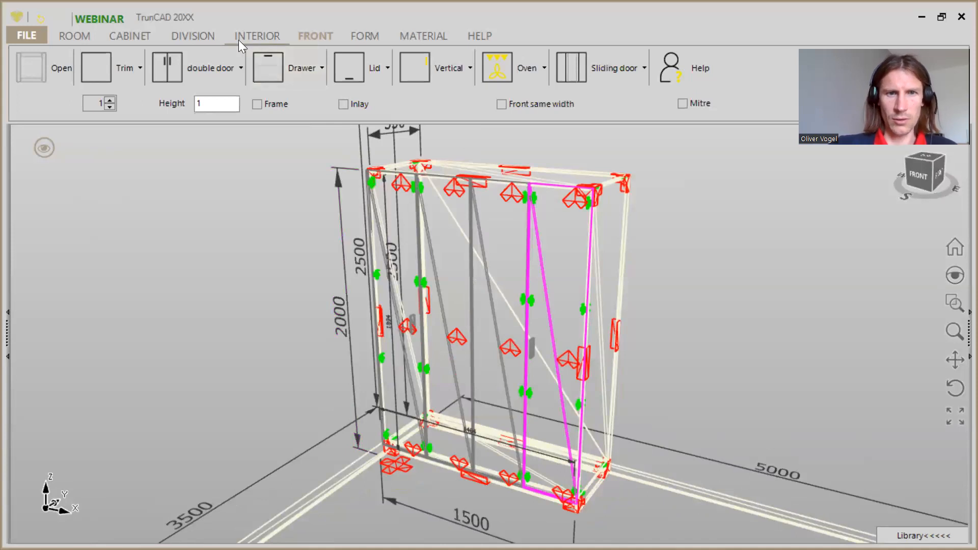
left_click(194, 37)
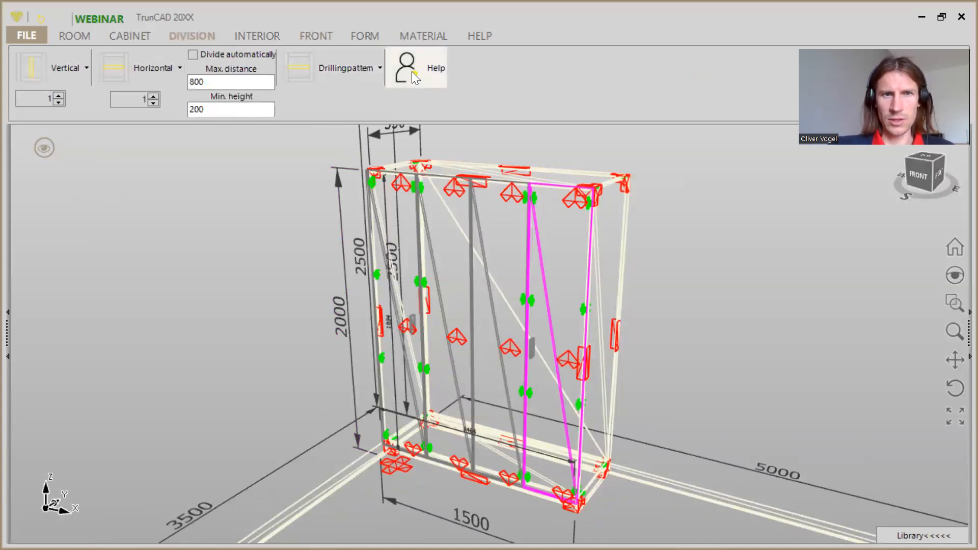
left_click(325, 67)
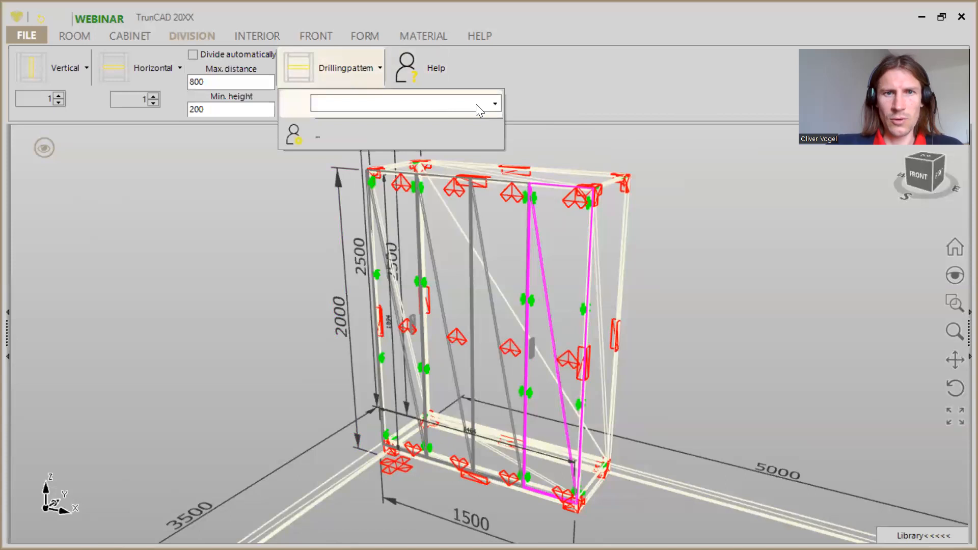
left_click(495, 104)
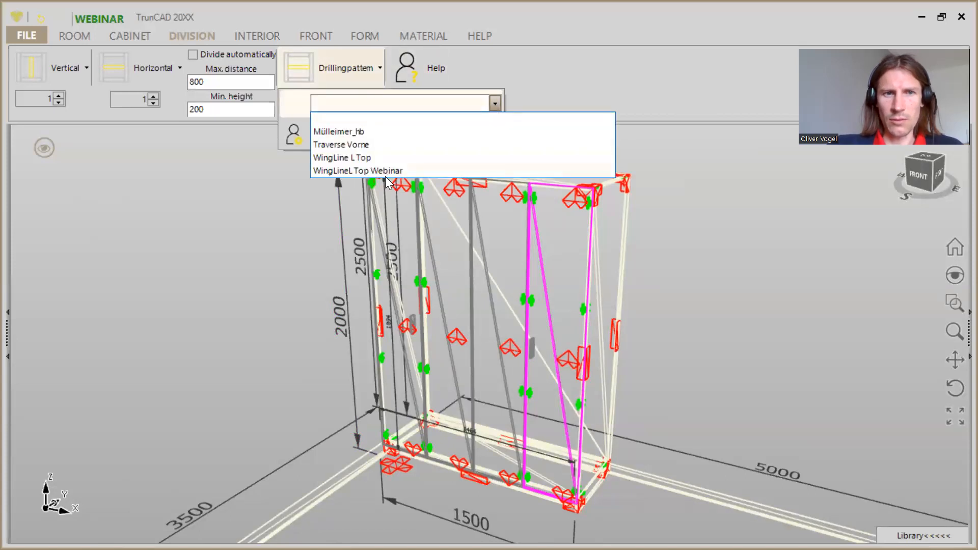
left_click(612, 90)
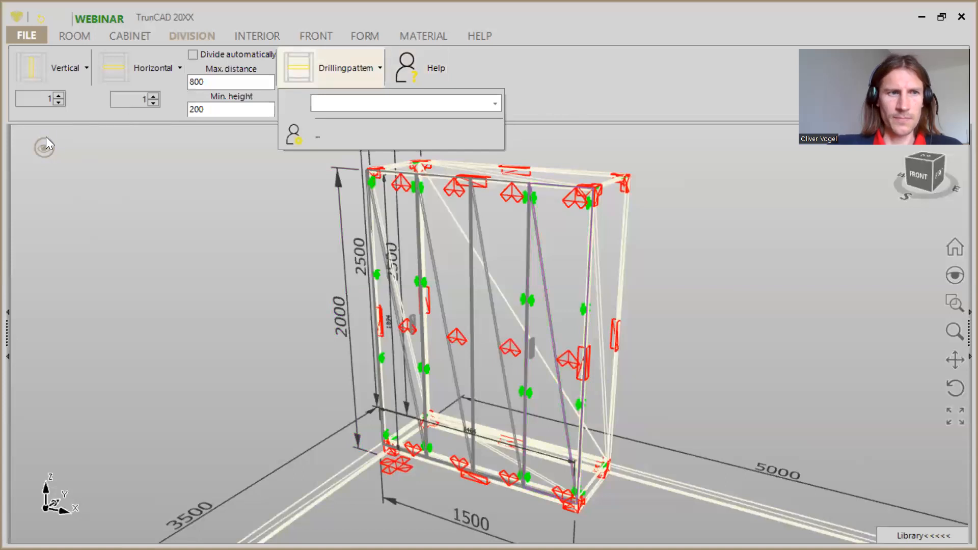
- Switch the cabinet to shaded display and hide its fronts to expose the interior
right_click(42, 149)
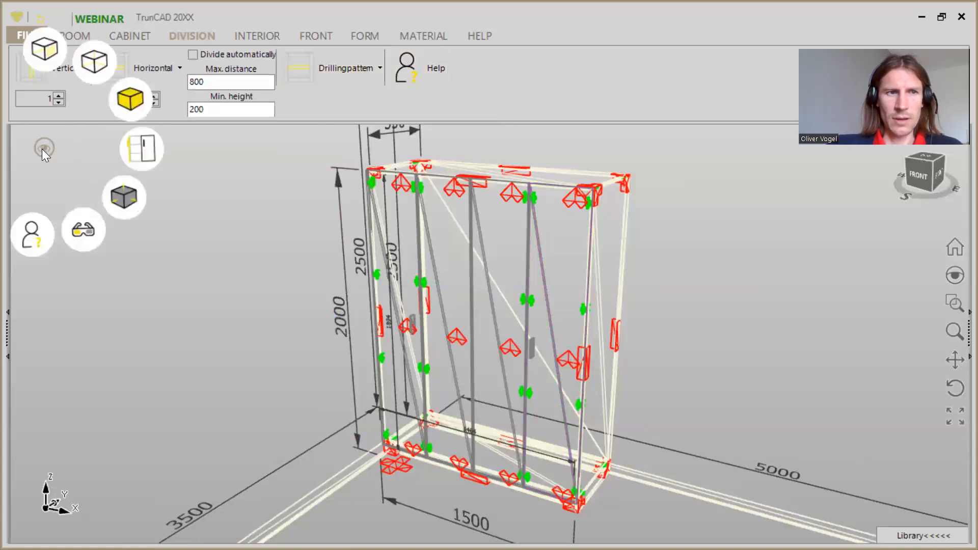
left_click(136, 100)
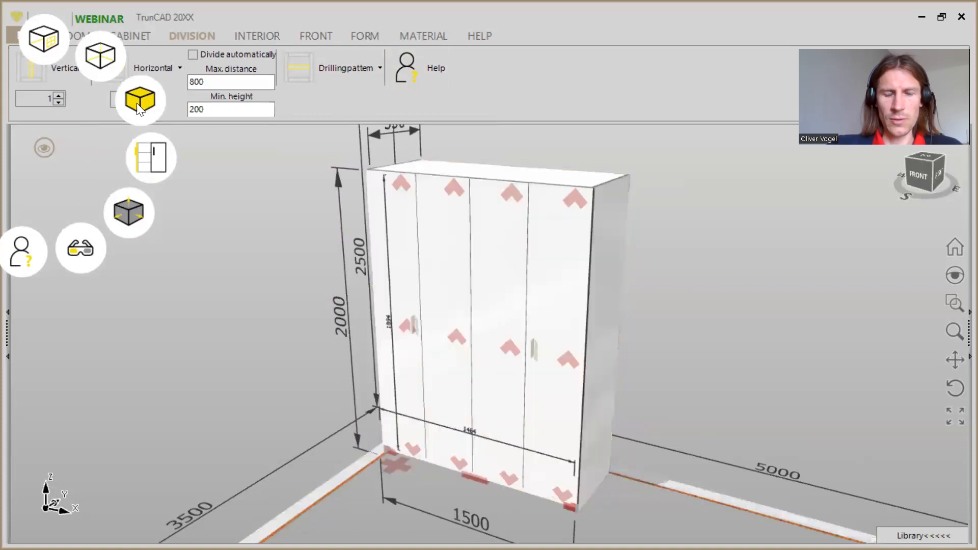
left_click(147, 158)
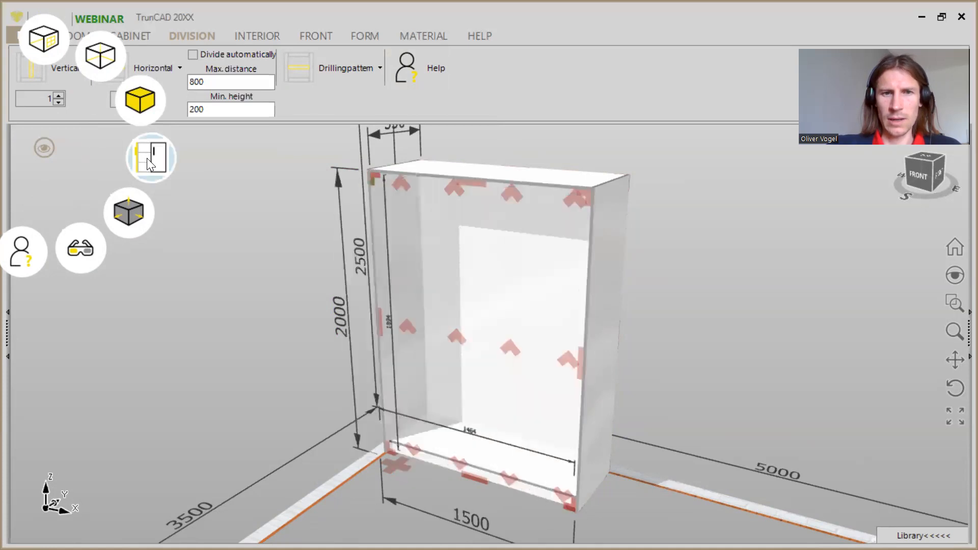
left_click(688, 222)
middle_click_drag(693, 221, 702, 219)
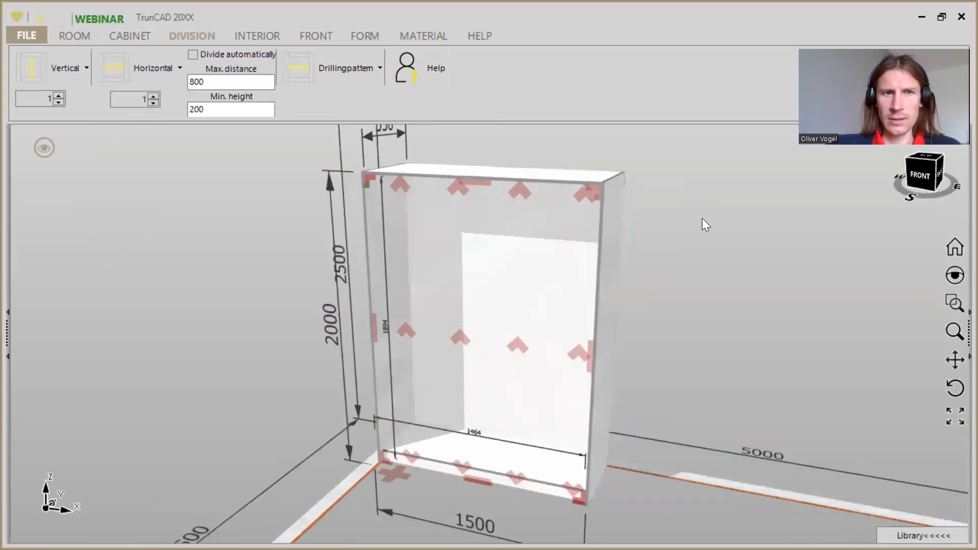
- Apply the "WingLineL Top Webinar" drilling pattern to the open cabinet interior
left_click(356, 76)
left_click(495, 105)
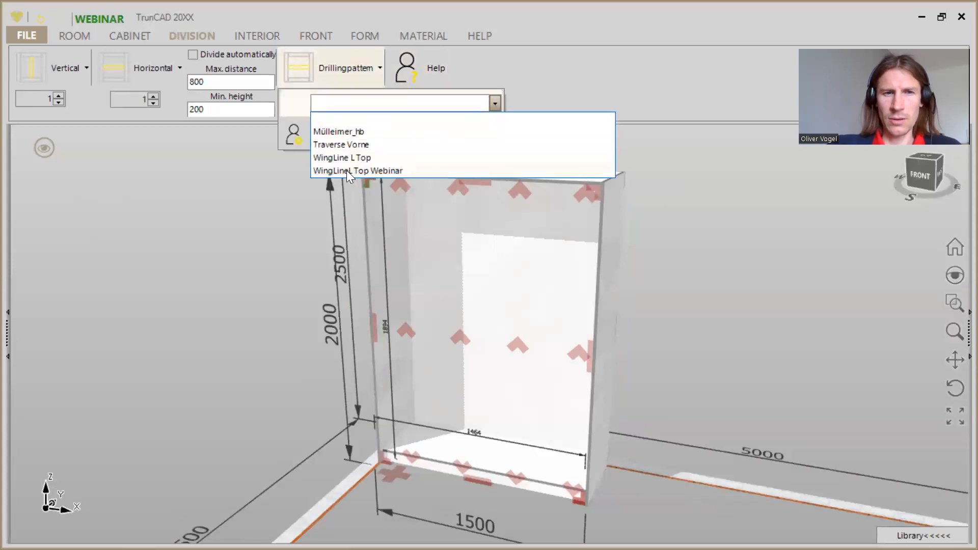
left_click(347, 171)
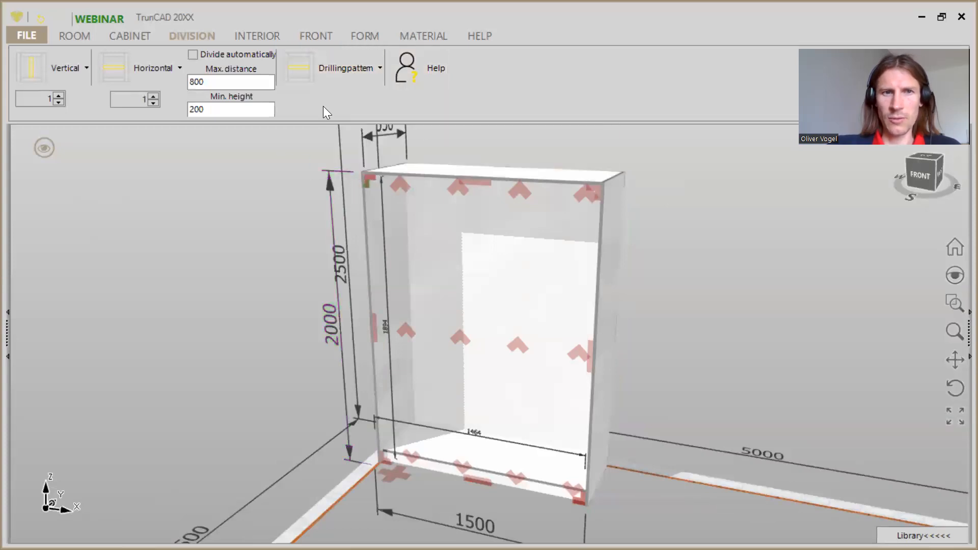
left_click(298, 63)
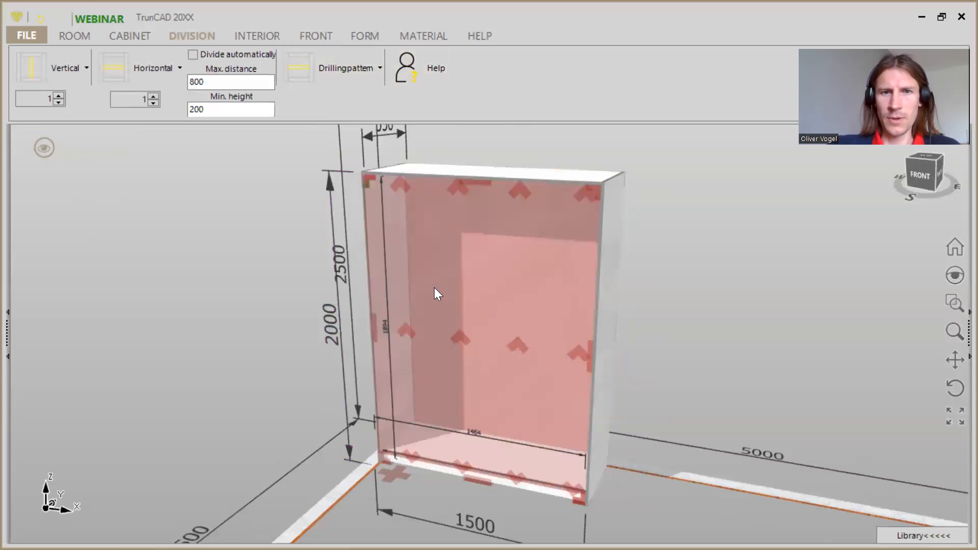
- Show the fronts again in transparent display and examine the fittings at the upper ends of the two middle door leaves
mouse_move(44, 146)
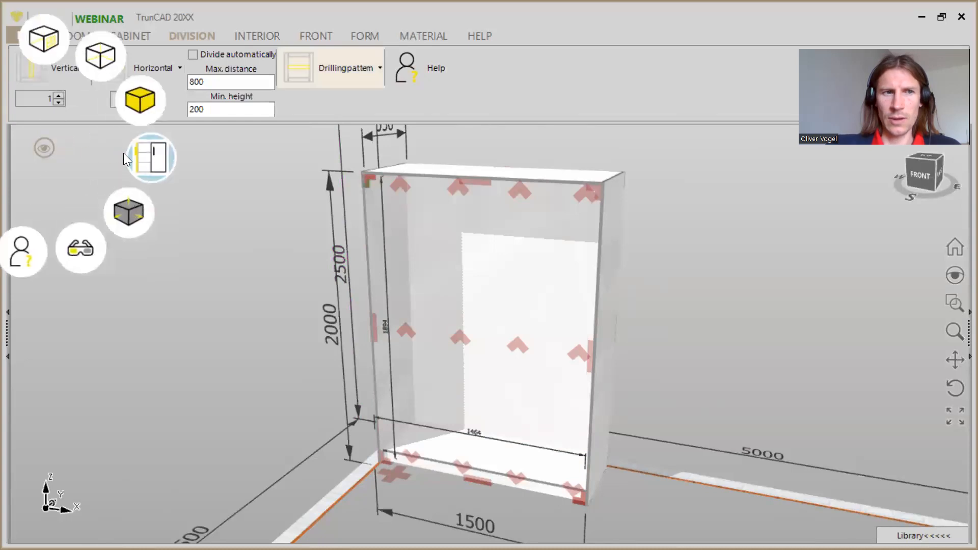
left_click(149, 161)
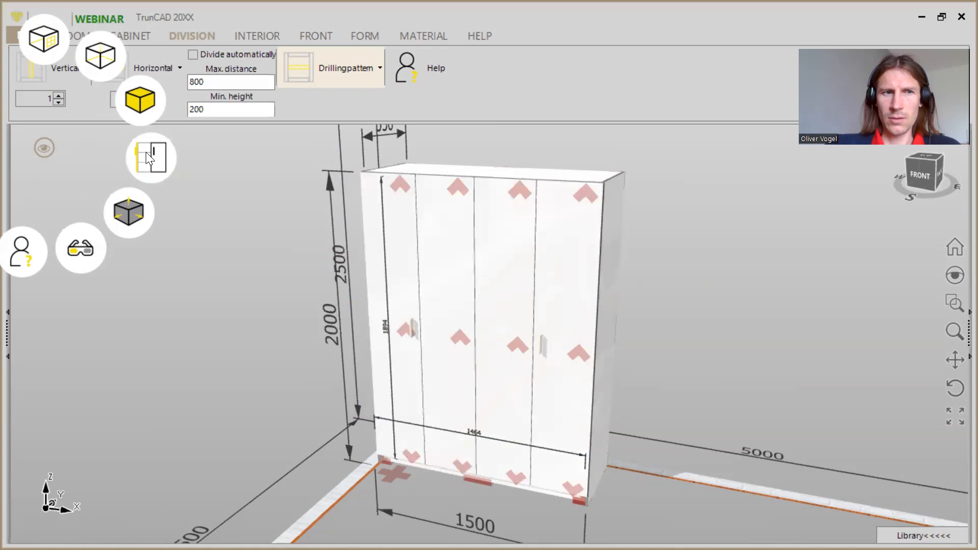
left_click(138, 108)
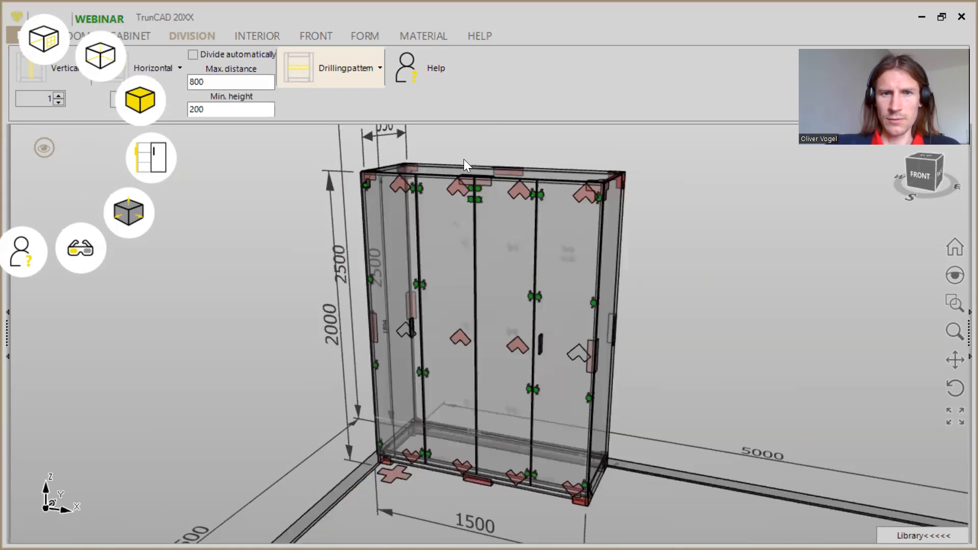
scroll(486, 171, "up", 5)
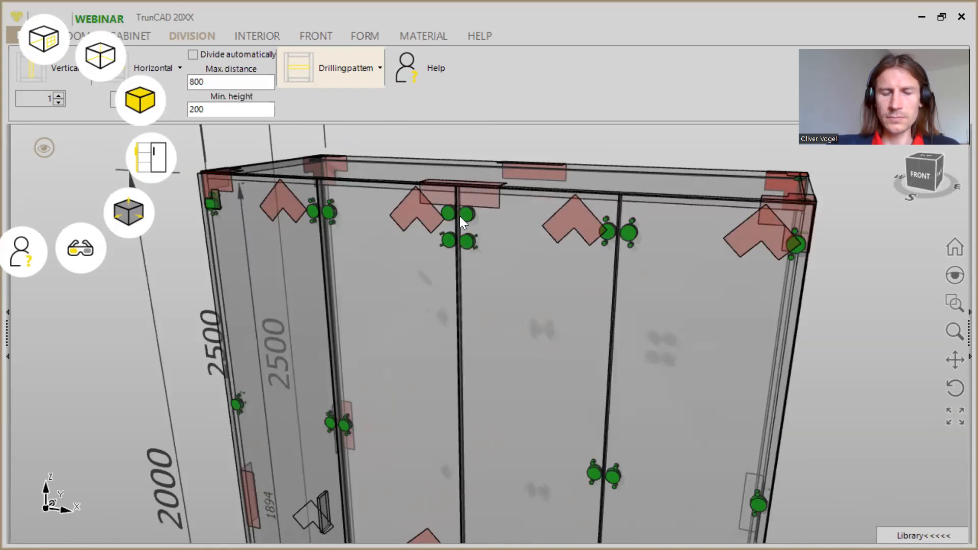
scroll(452, 214, "up", 2)
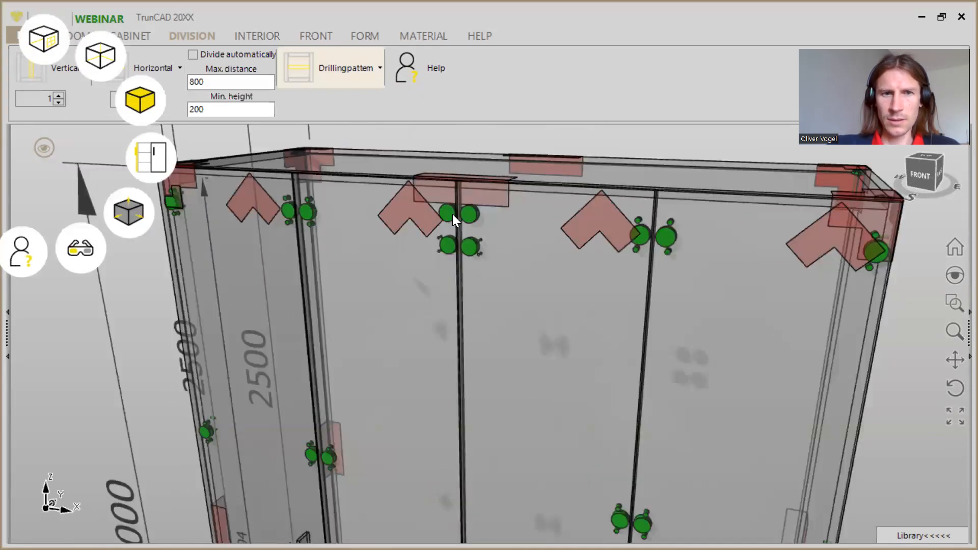
middle_click_drag(473, 182, 453, 211)
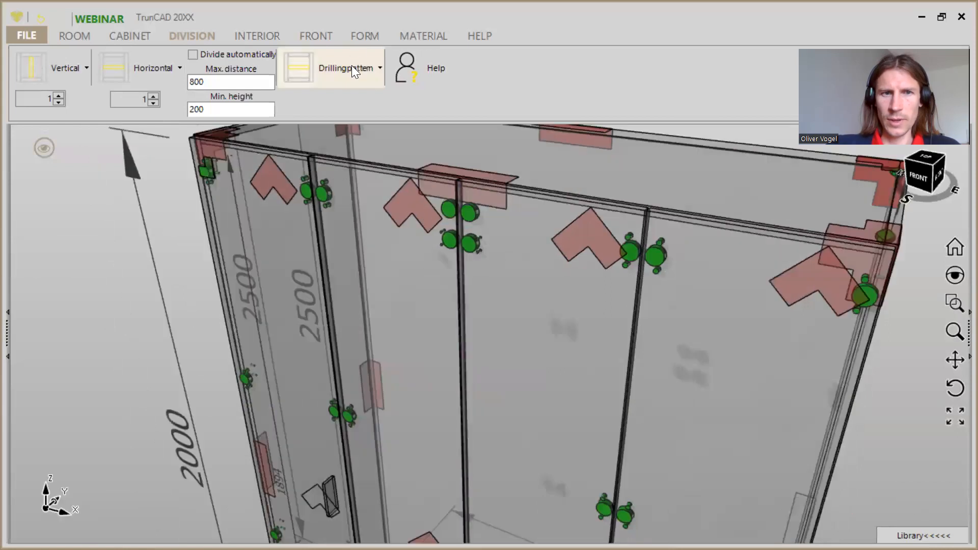
- Open the drilling pattern editor for the cabinet
left_click(353, 70)
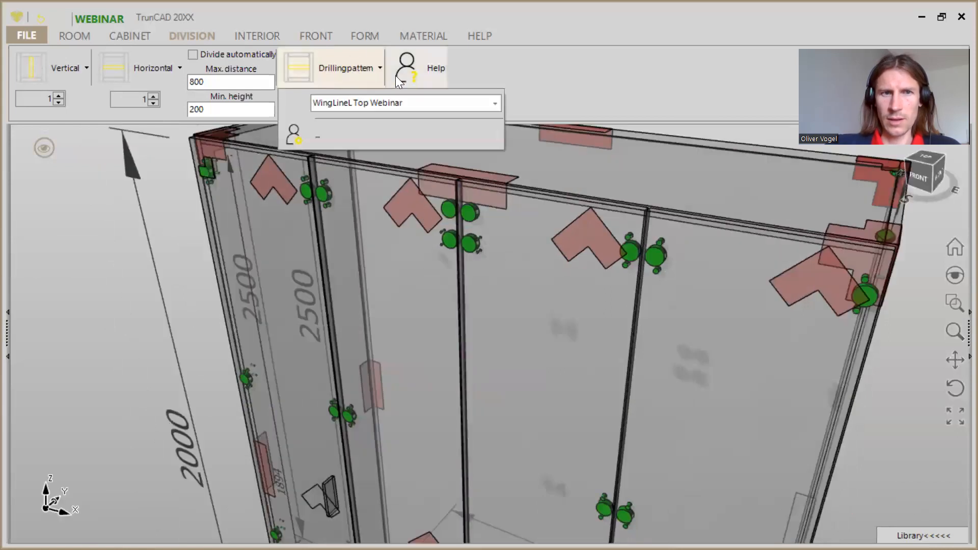
scroll(611, 142, "down", 1)
scroll(611, 143, "down", 2)
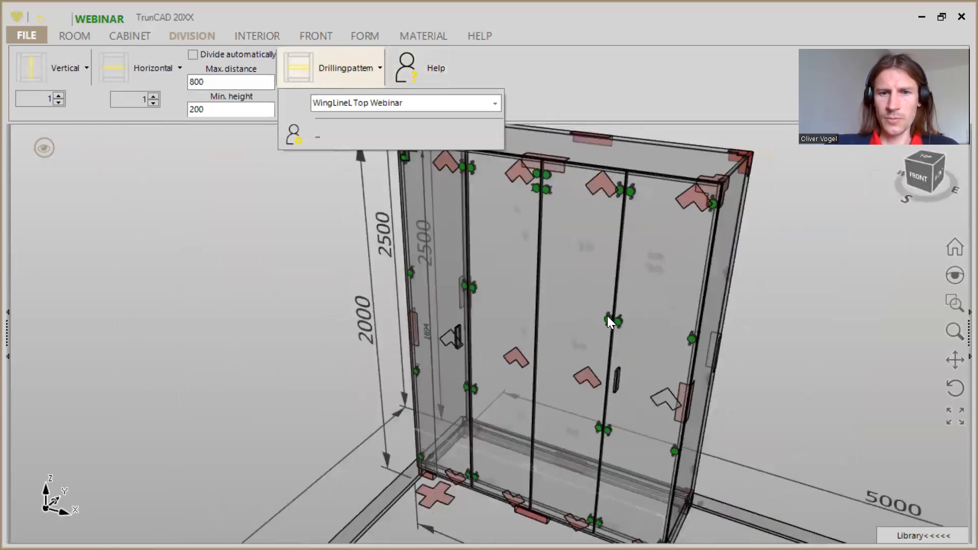
scroll(609, 317, "down", 1)
middle_click_drag(605, 331, 606, 304)
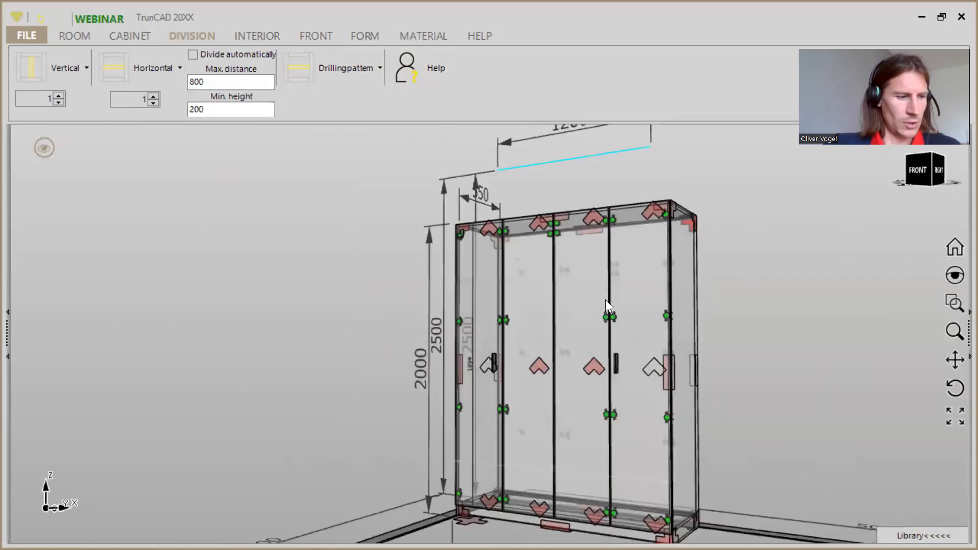
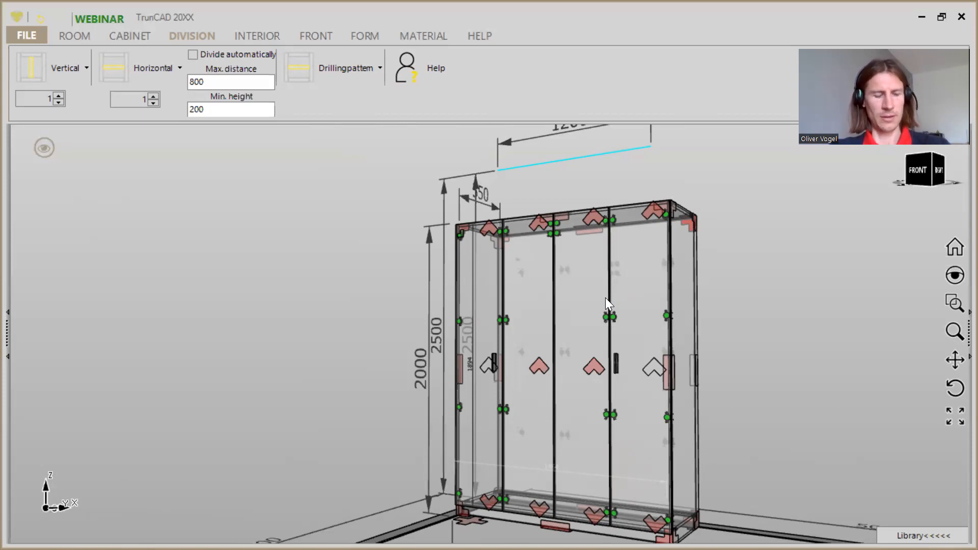
left_click(346, 74)
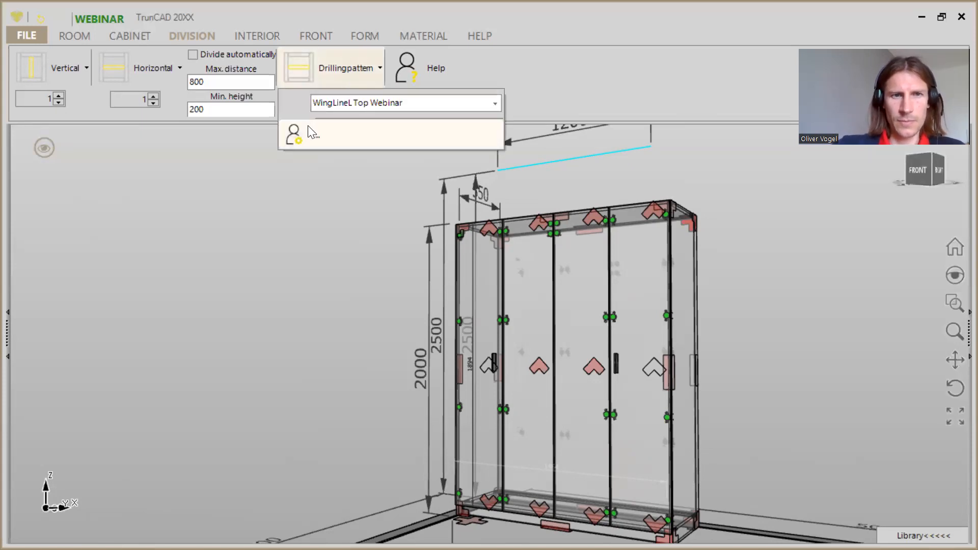
left_click(317, 136)
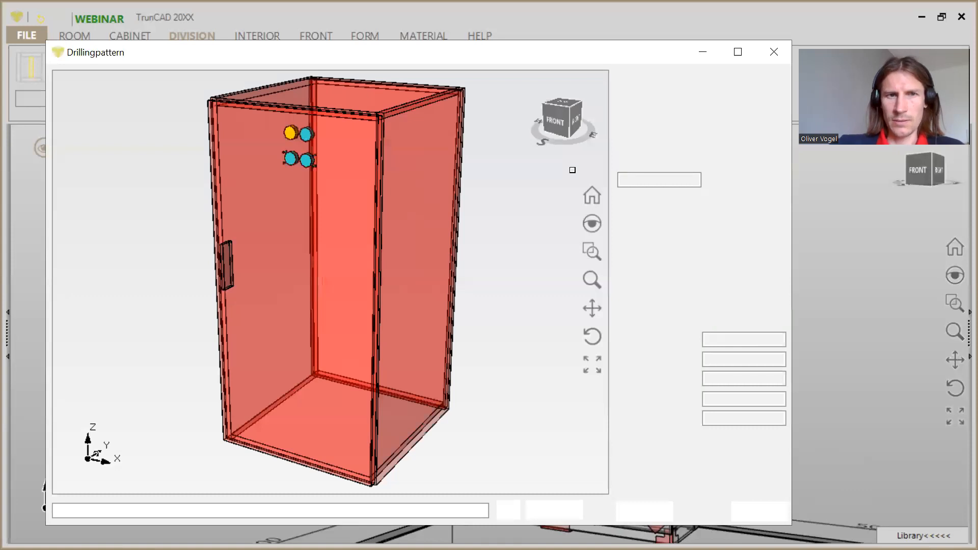
- Load the "Hängeschrank" drilling pattern to view it, and switch back to "WingLineL Top Webinar"
left_click(778, 201)
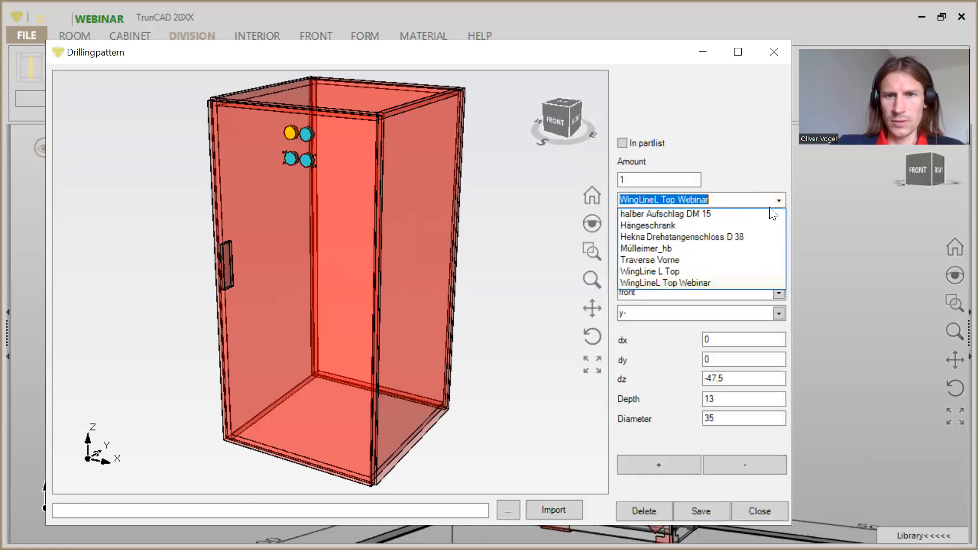
left_click(662, 225)
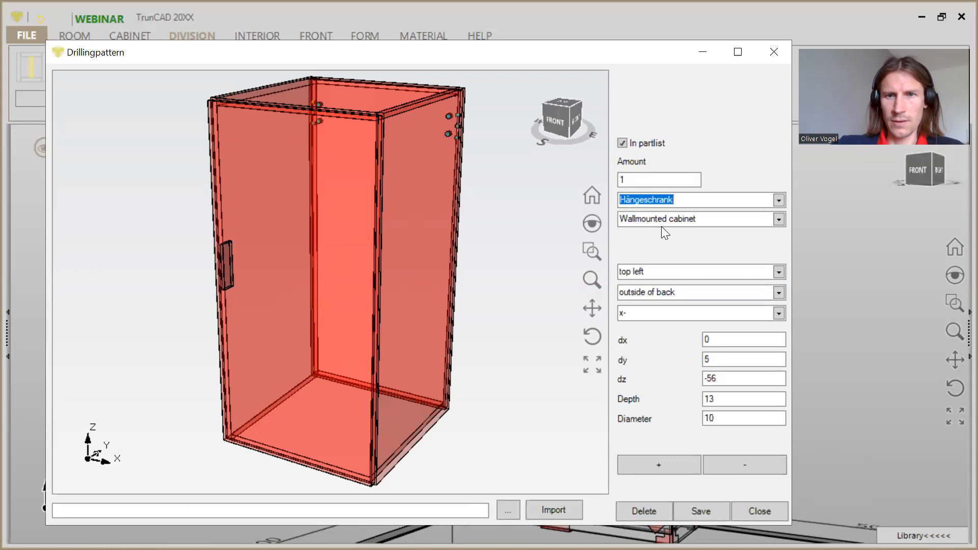
left_click(779, 201)
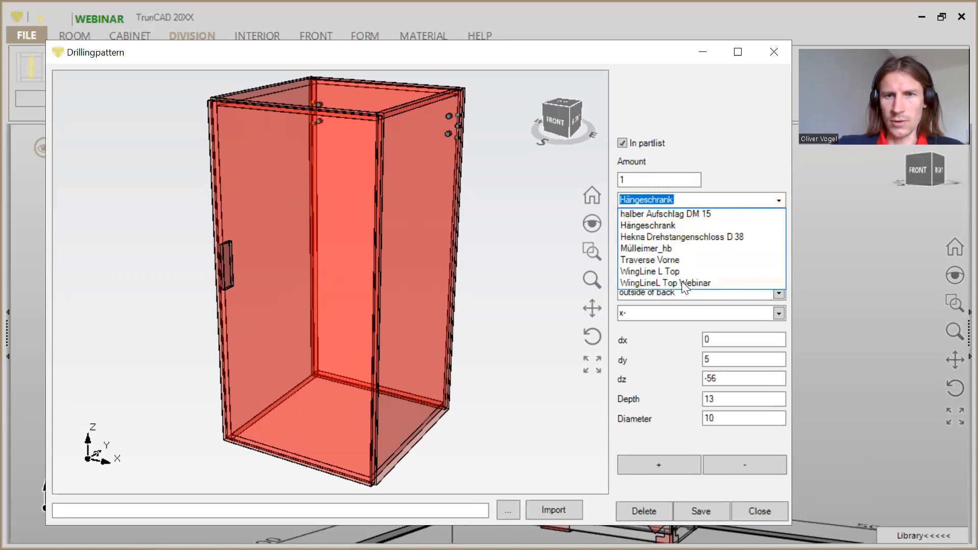
left_click(637, 283)
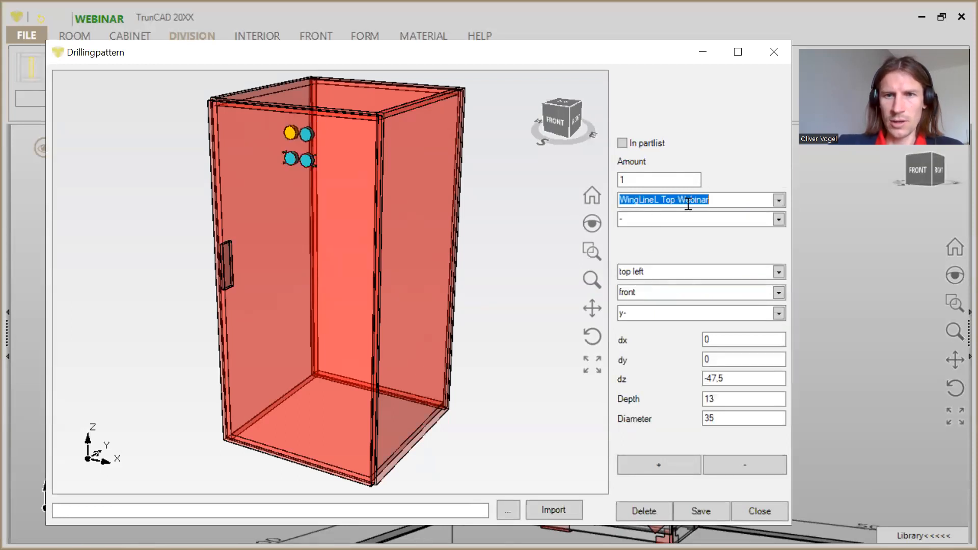
- Change the name of the loaded drilling pattern to "WingLineL Top'n'Bottom Webinar"
mouse_move(384, 161)
middle_mouse_down()
mouse_move(401, 166)
mouse_move(378, 169)
middle_mouse_up()
scroll(251, 122, "up", 3)
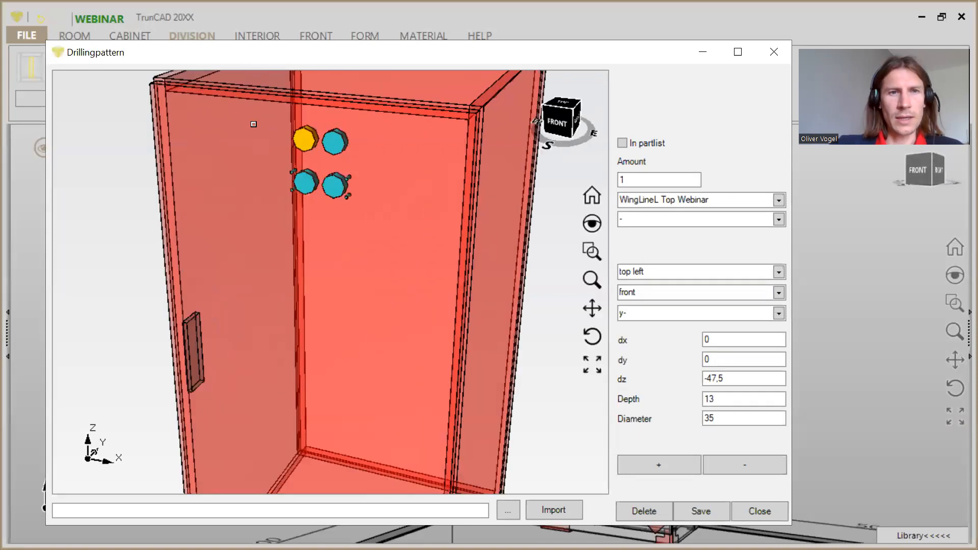
scroll(251, 124, "down", 3)
left_click(721, 202)
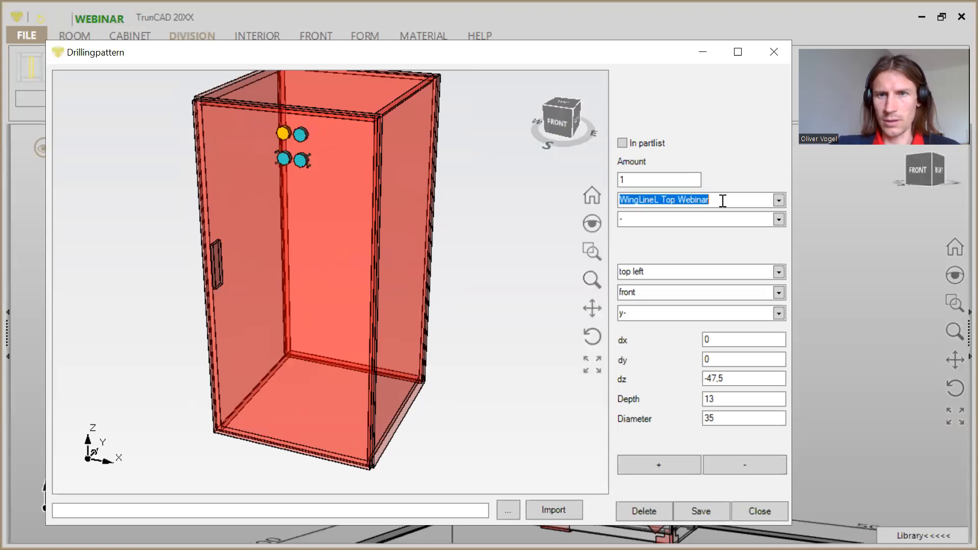
left_click(679, 199)
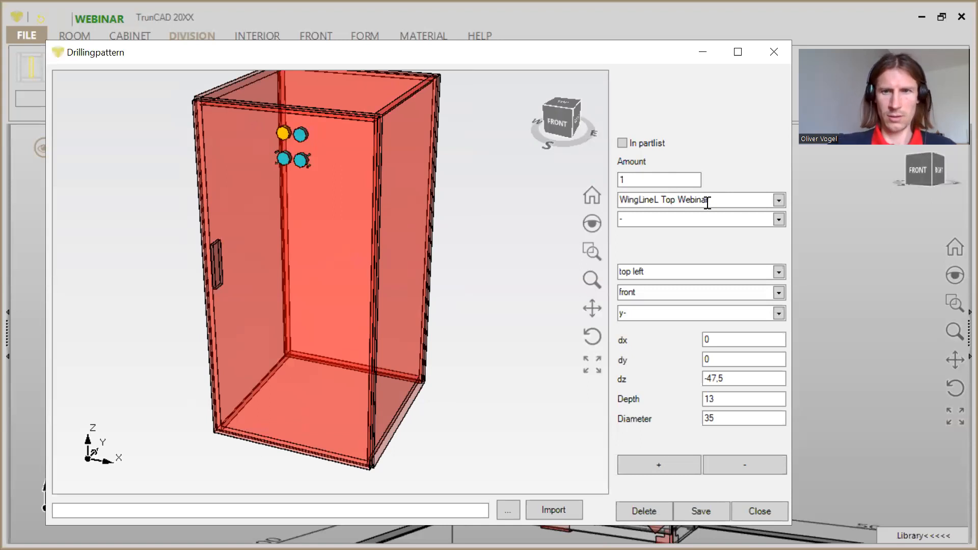
key("BackSpace")
type("Top'n'Bottom")
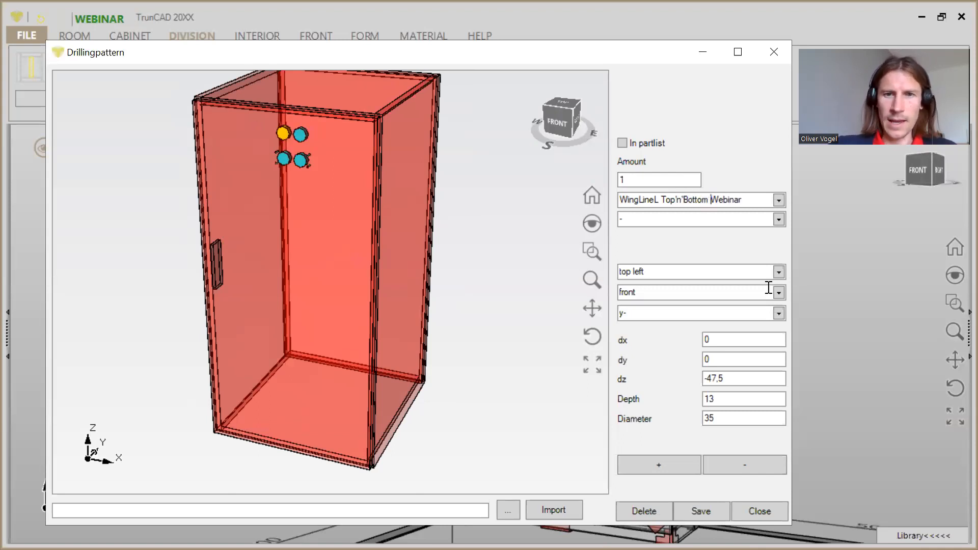
- Set the reference corner for the new drilling to bottom left
left_click_drag(328, 423, 326, 417)
scroll(298, 467, "up", 3)
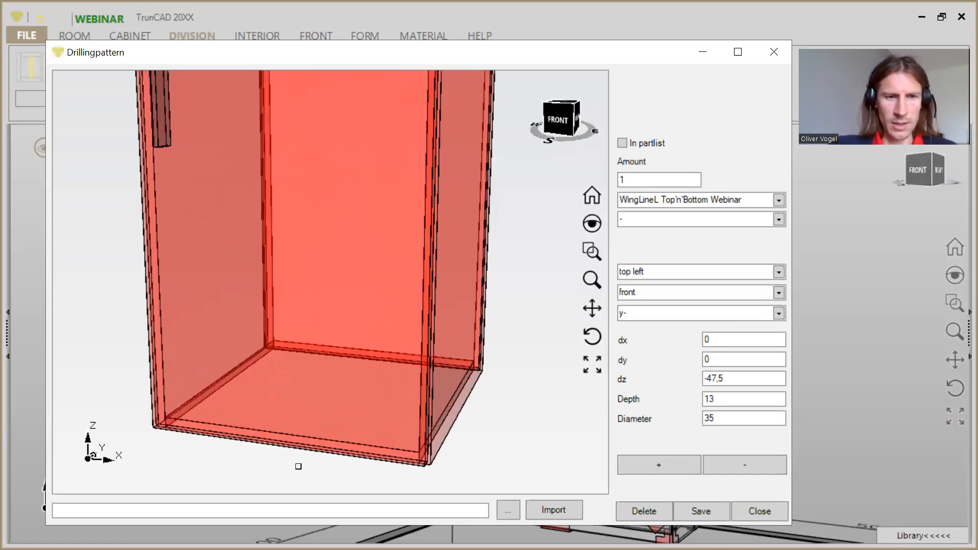
left_click(780, 273)
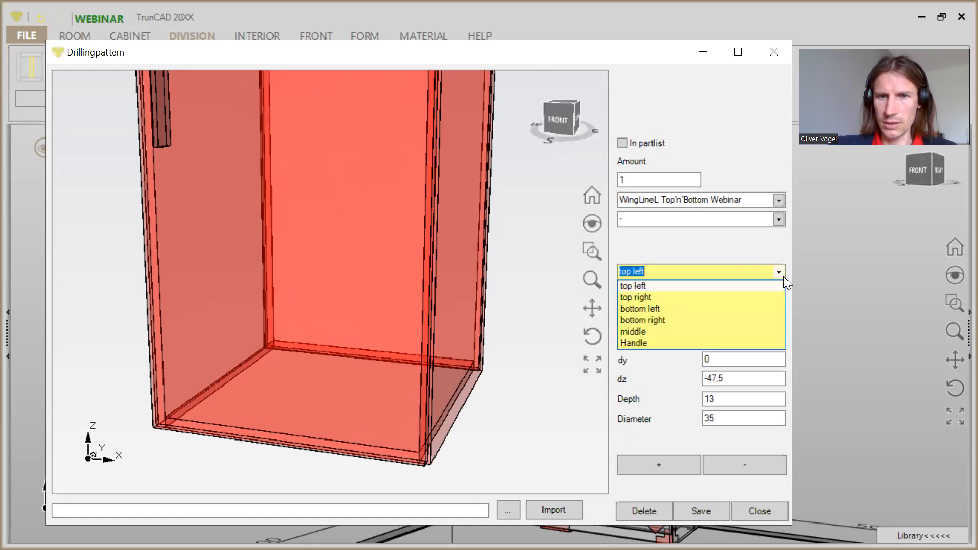
left_click(644, 308)
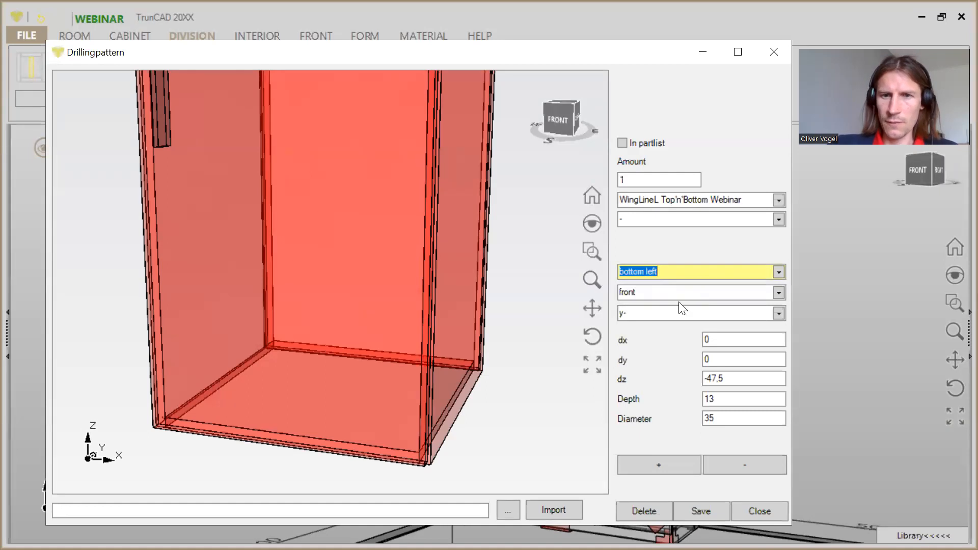
left_click_drag(418, 310, 383, 328)
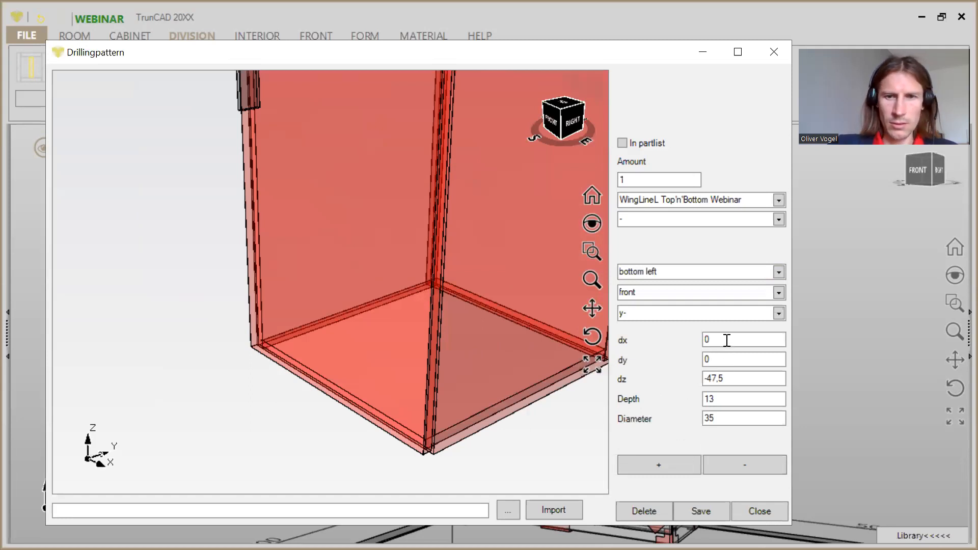
left_click_drag(414, 334, 572, 337)
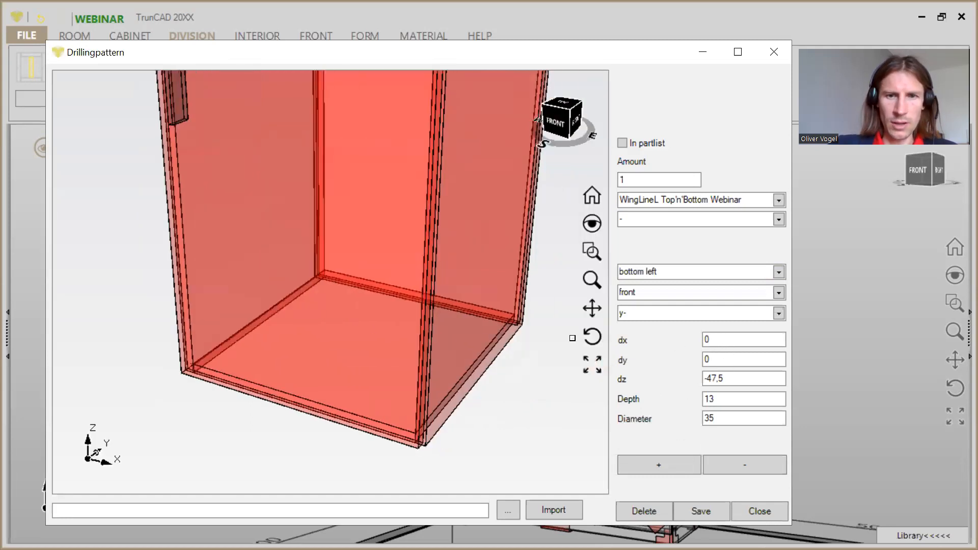
- Set the drilling's dx to the formula =$LX$/2-22.5
double_click(732, 338)
type("=")
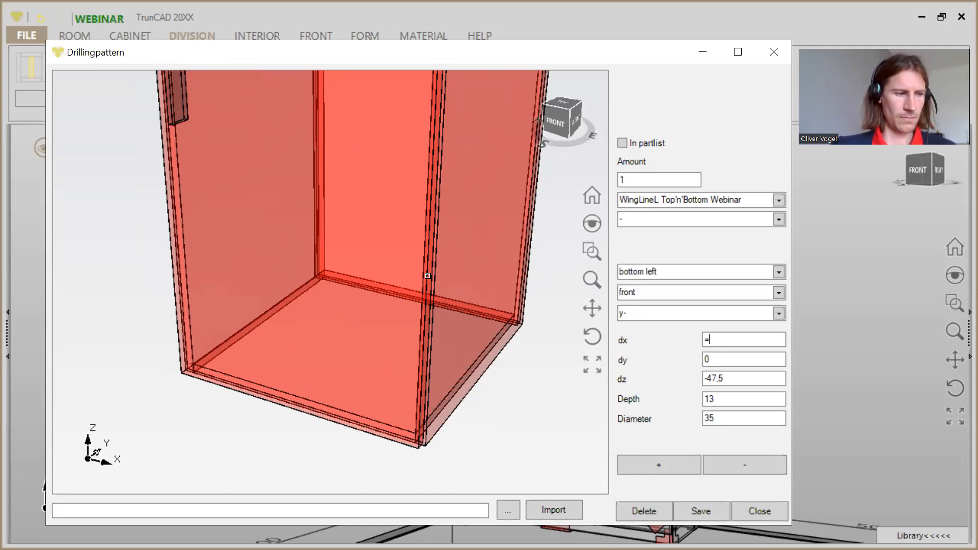
type("$")
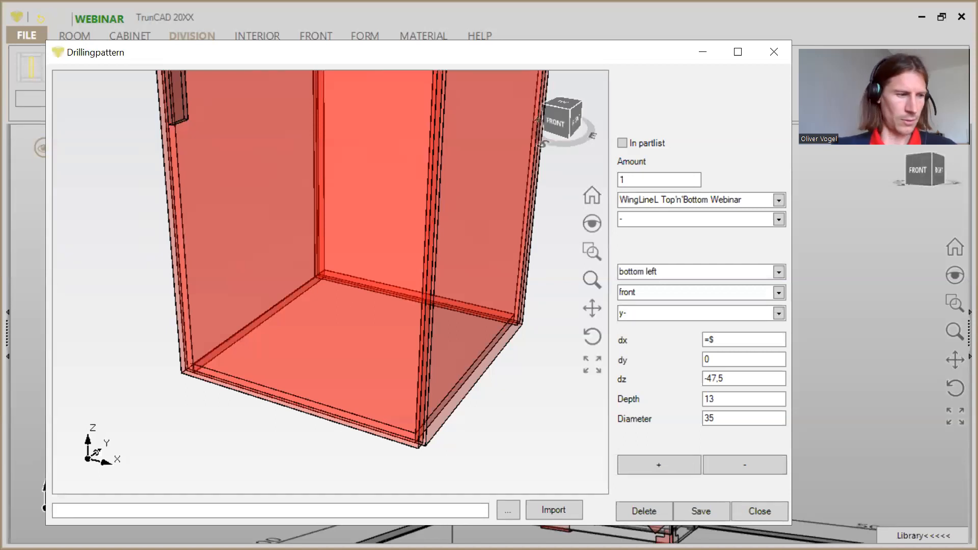
type("LX")
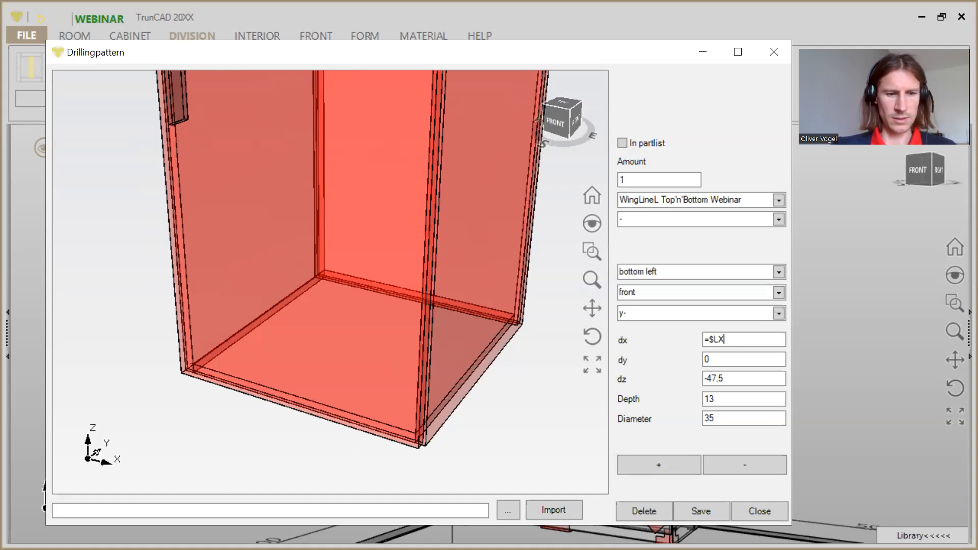
type("$")
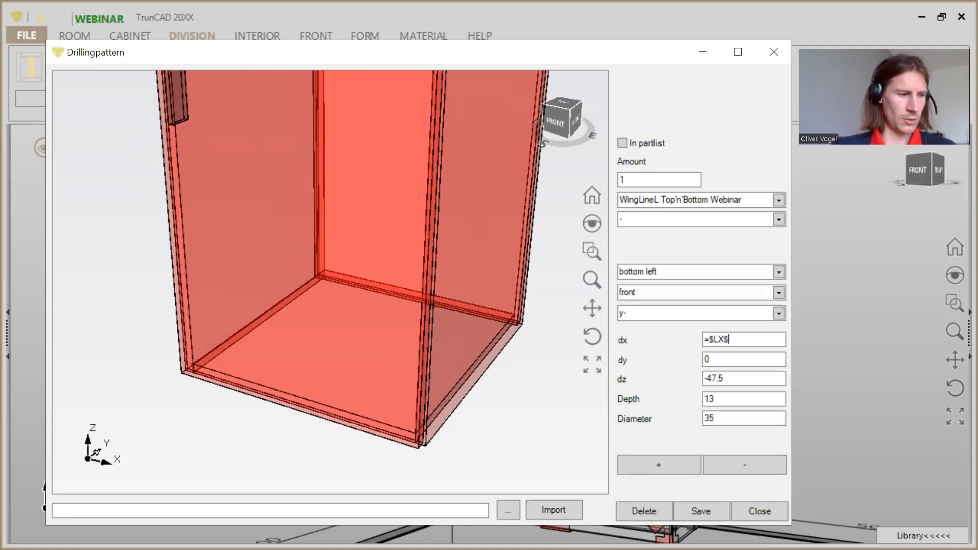
type("/")
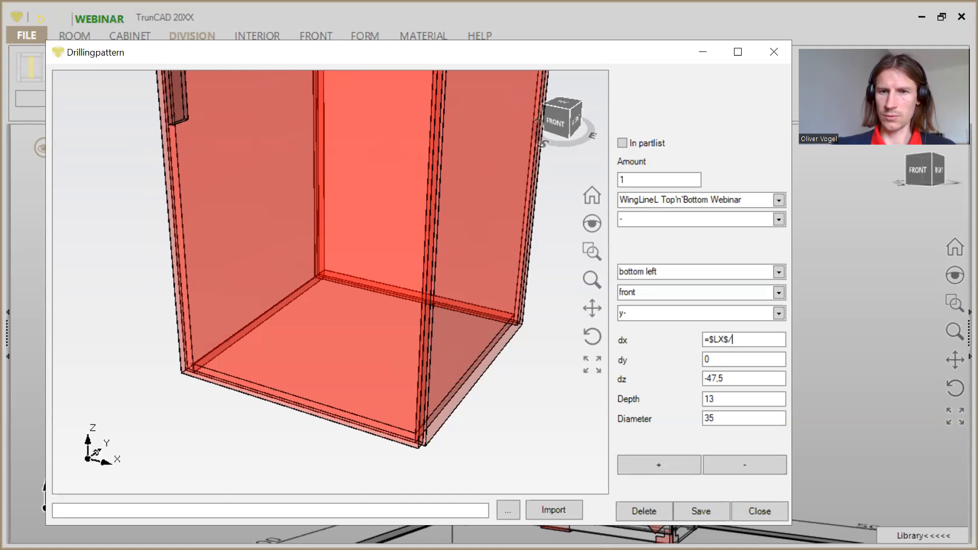
type("2")
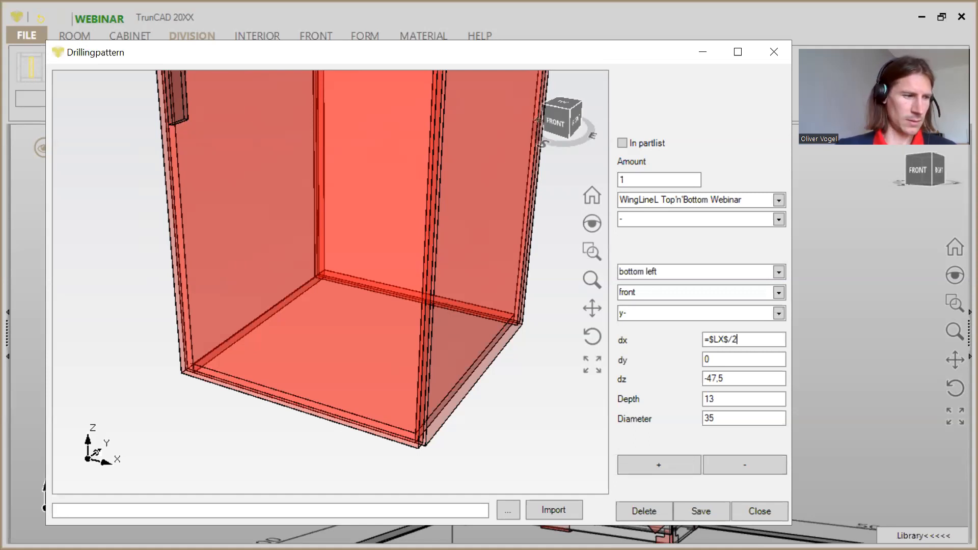
type("-")
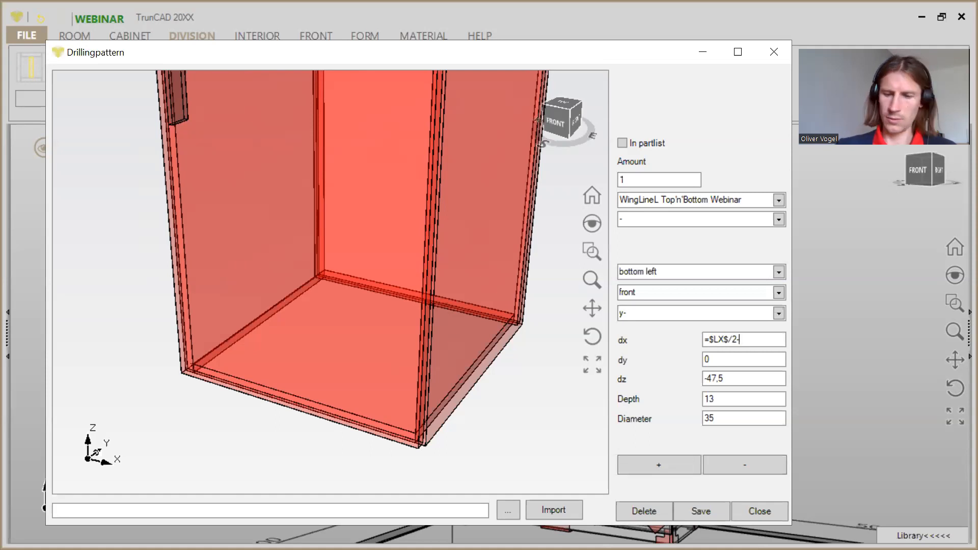
type("22")
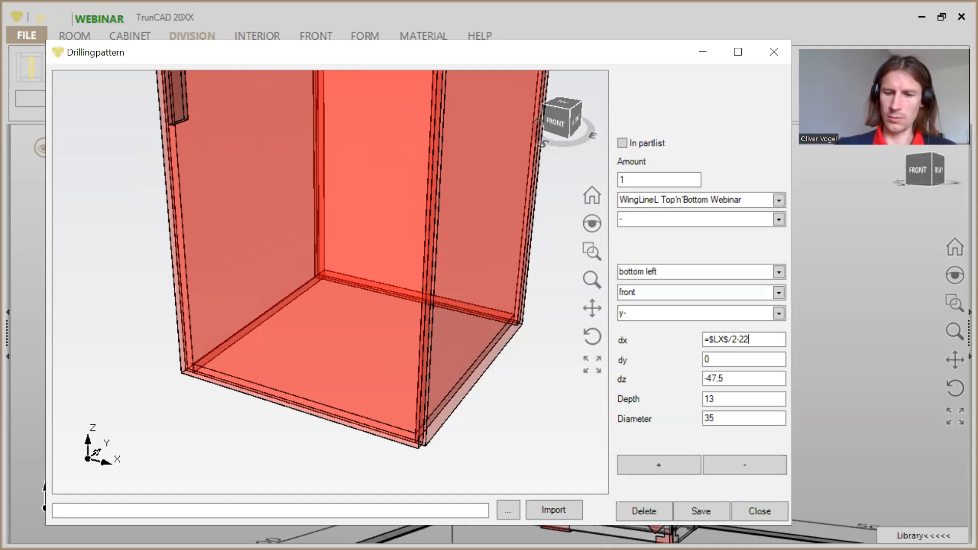
type(".5")
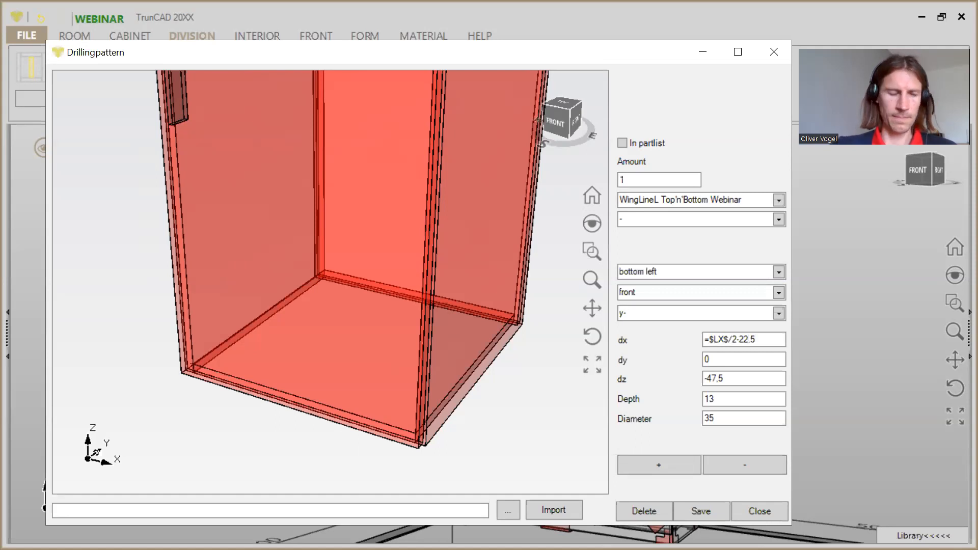
- Set dz to 26.5 and add the 35 mm diameter, 13 mm deep drilling to the front
left_click(728, 379)
left_click_drag(728, 379, 695, 378)
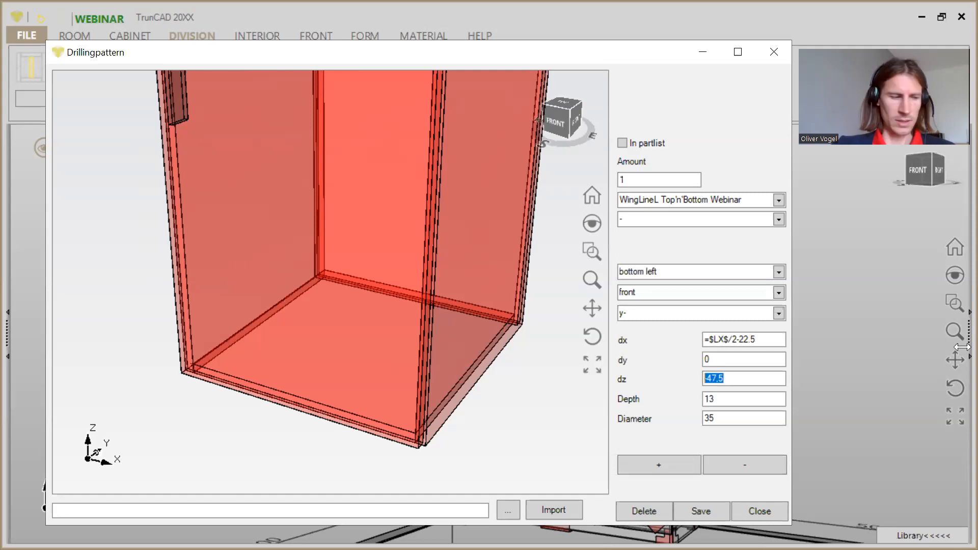
type("26.")
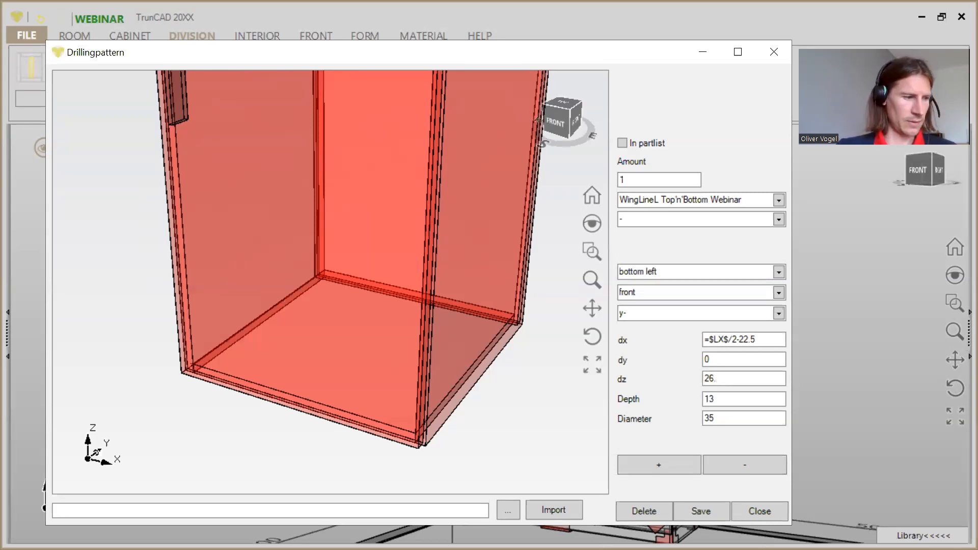
type("5")
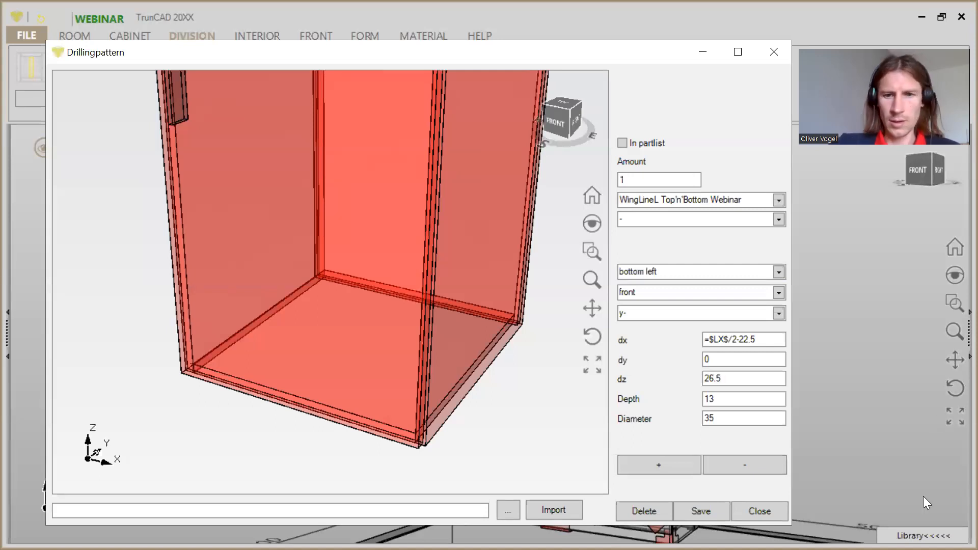
left_click(680, 471)
- Change dx to =$LX$/2+22.5 and add the second lower drilling beside the first
middle_click_drag(384, 394, 397, 378)
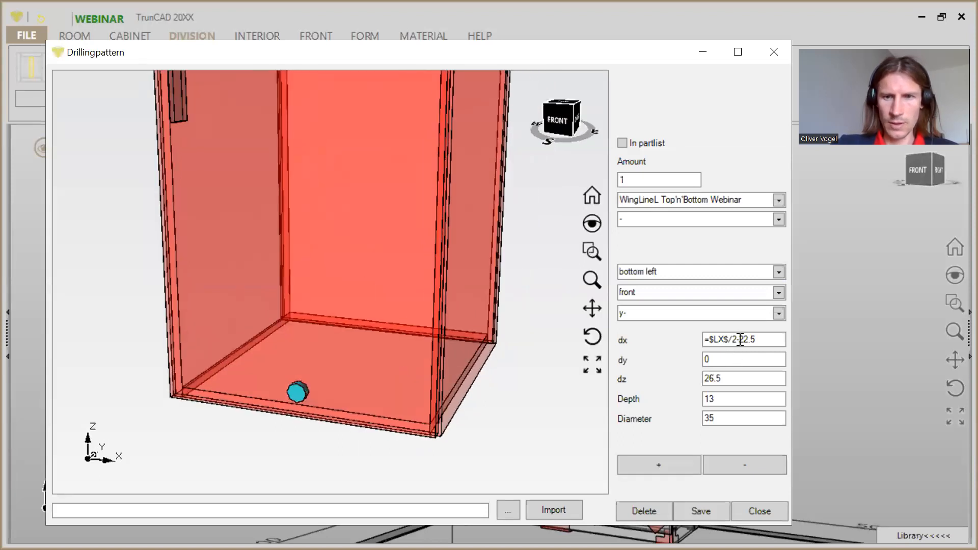
key("BackSpace")
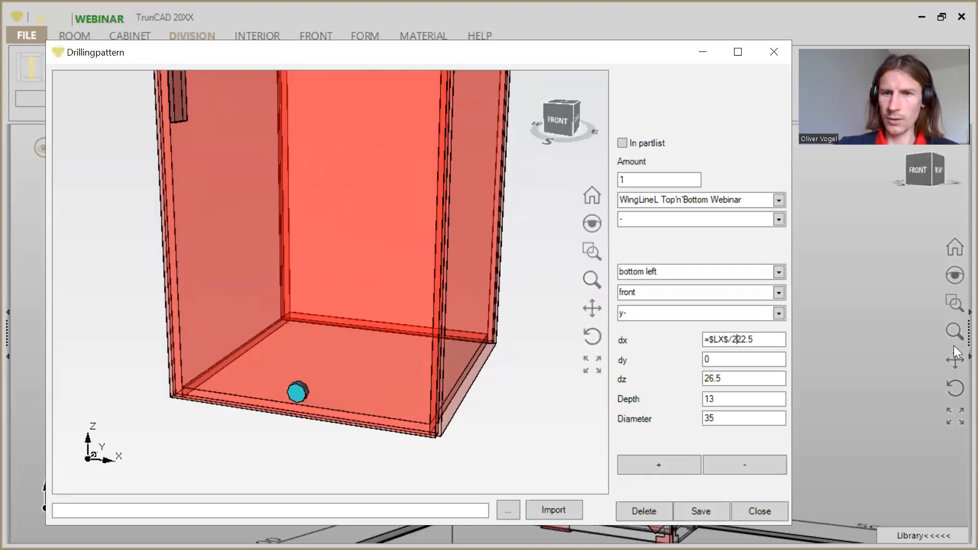
type("+")
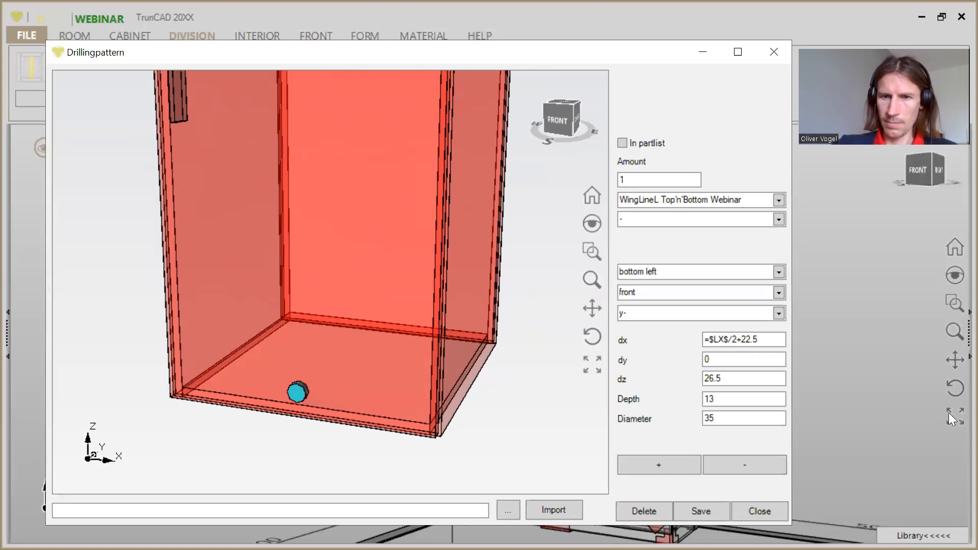
left_click(657, 465)
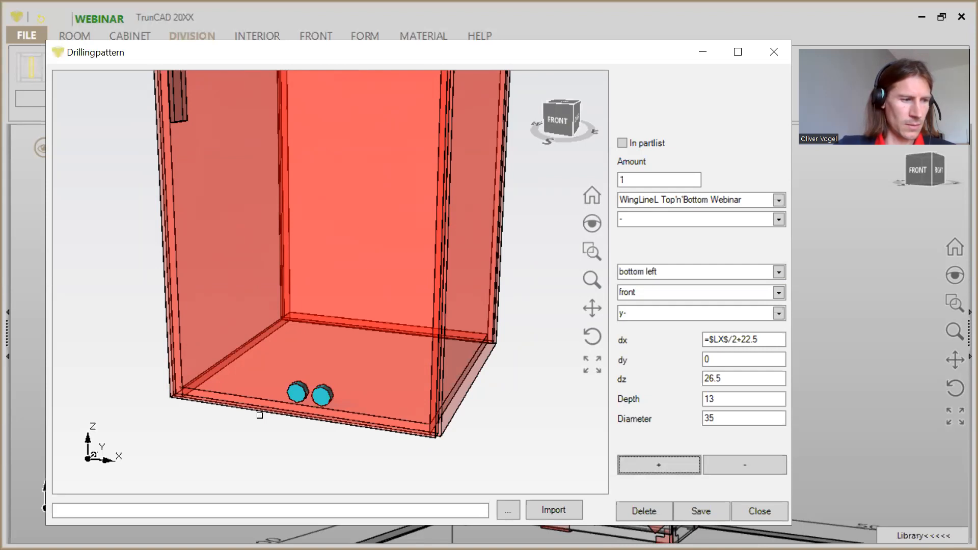
- Set dz to -45.5 and add a 35 mm front drilling below the cabinet at dx =$LX$/2+22.5
left_click_drag(733, 378, 630, 380)
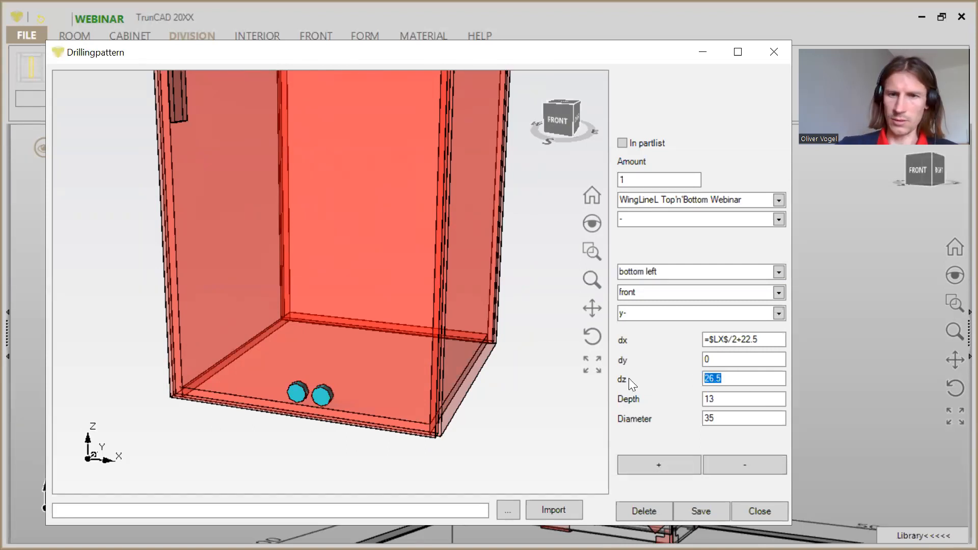
type("-")
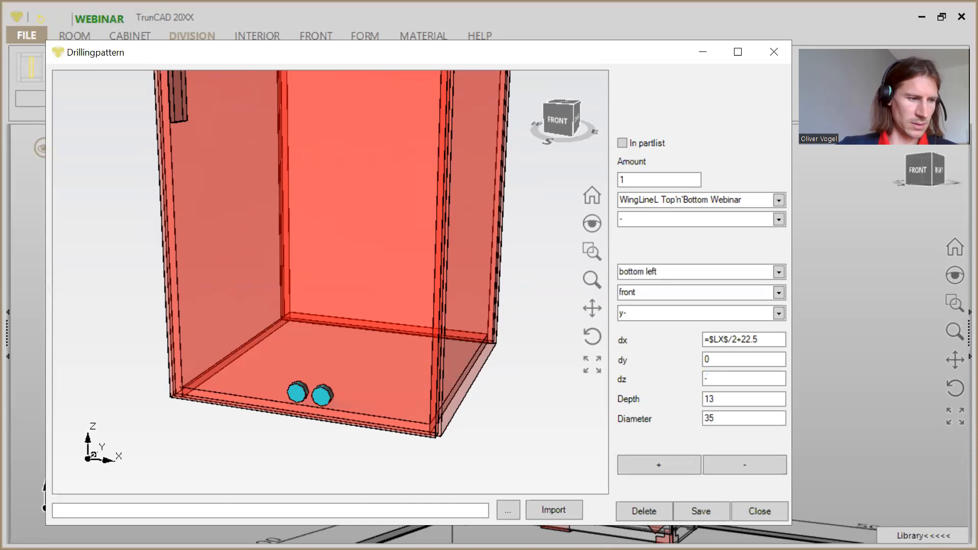
type("45")
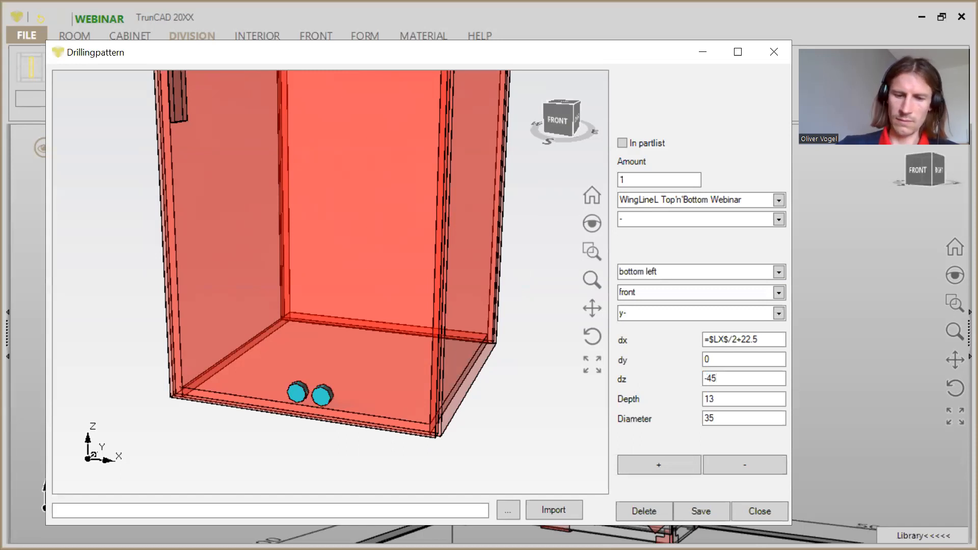
type(".5")
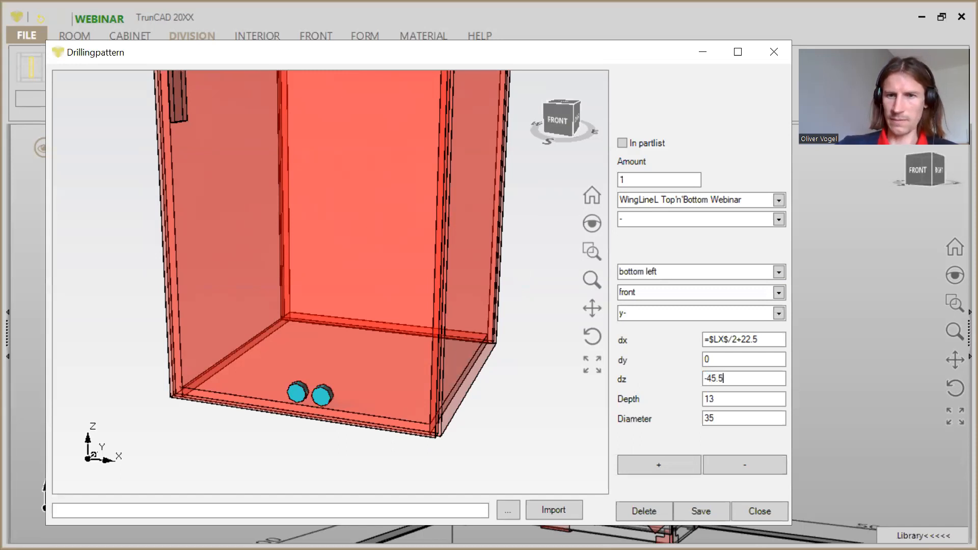
left_click(646, 461)
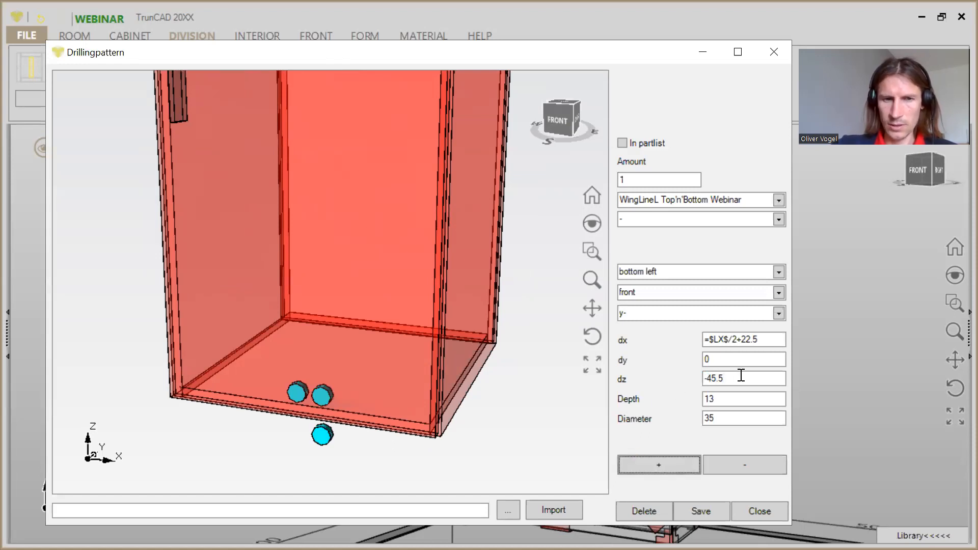
- Change dx to =$LX$/2-22.5 and add the matching 35 mm drilling at dz -45.5
left_click(741, 340)
key("BackSpace")
type("-")
left_click(672, 465)
mouse_move(362, 431)
middle_mouse_down()
mouse_move(349, 425)
mouse_move(361, 416)
middle_mouse_up()
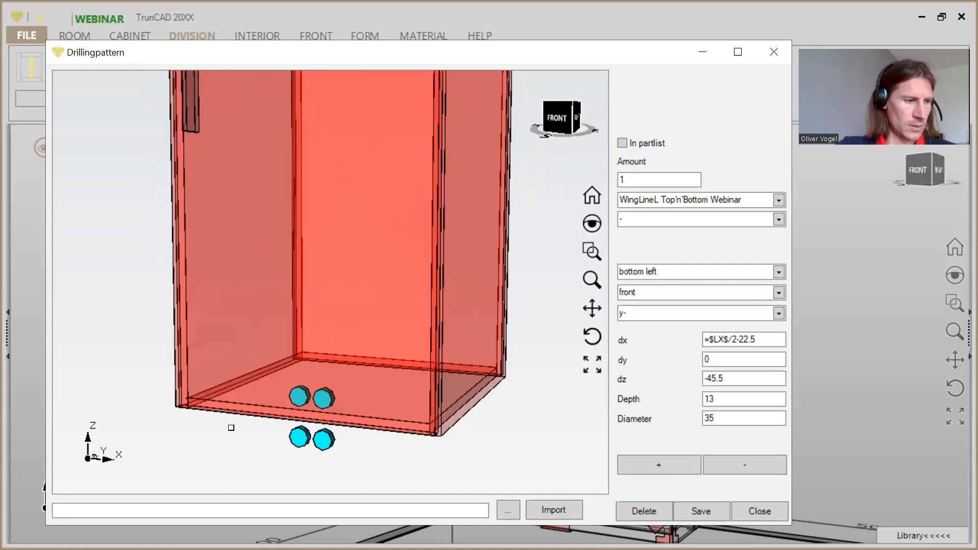
middle_click_drag(229, 450, 571, 440)
- Add a 5 mm diameter, 13 mm deep front drilling at dx =$LX$/2-42.5 and dz 40
left_click_drag(715, 421, 671, 421)
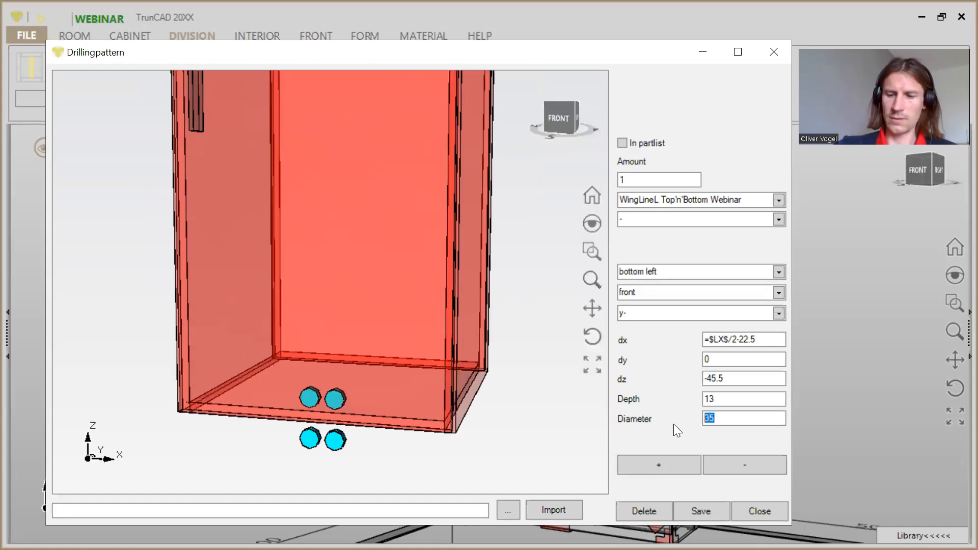
type("10")
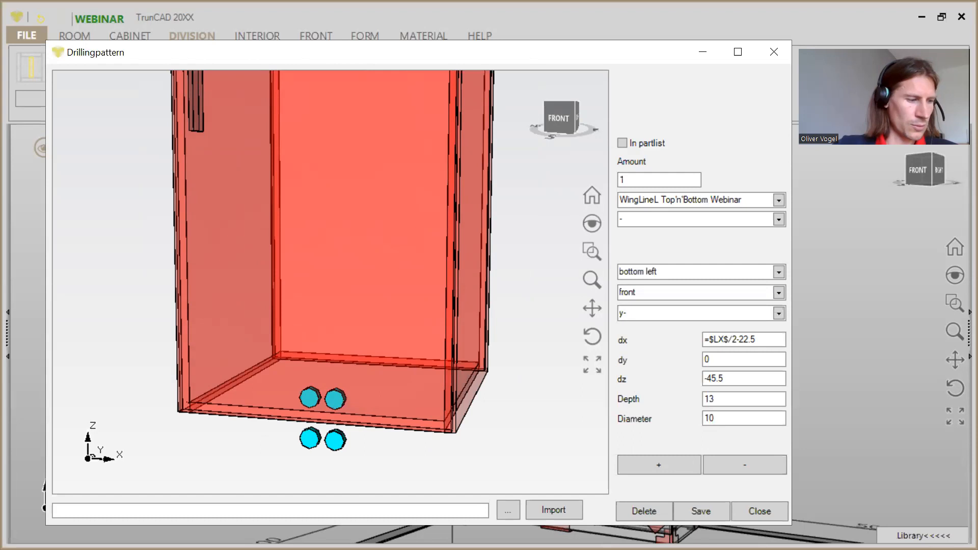
key("BackSpace")
key("BackSpace")
type("5")
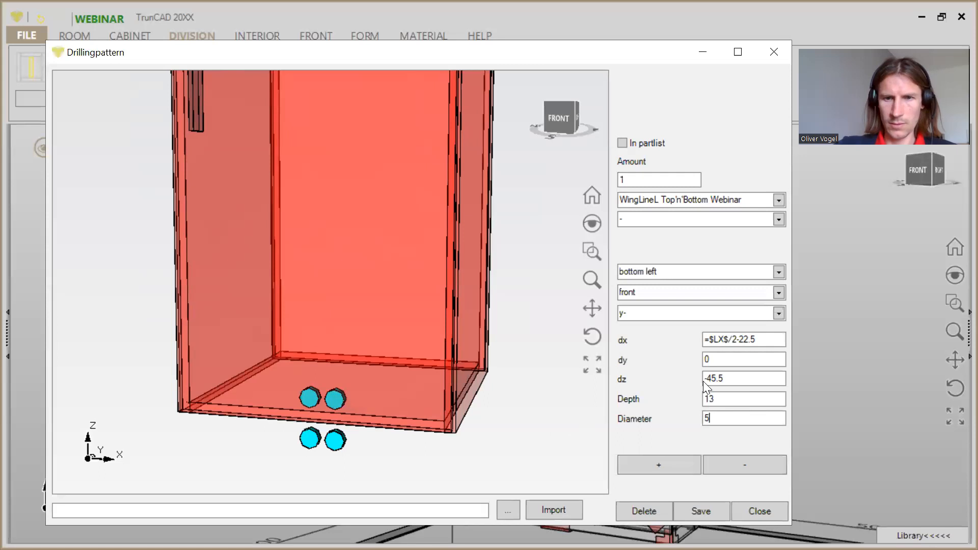
left_click_drag(739, 377, 546, 372)
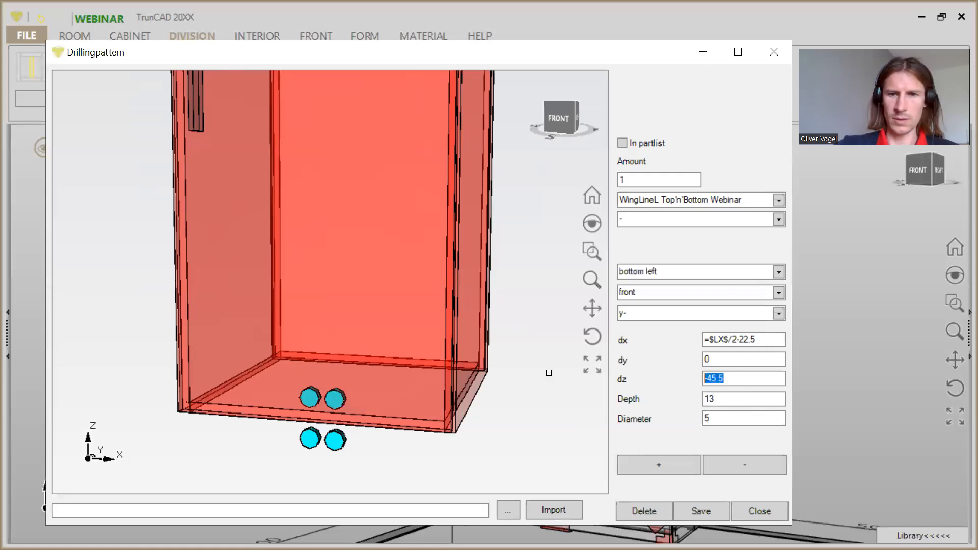
type("40")
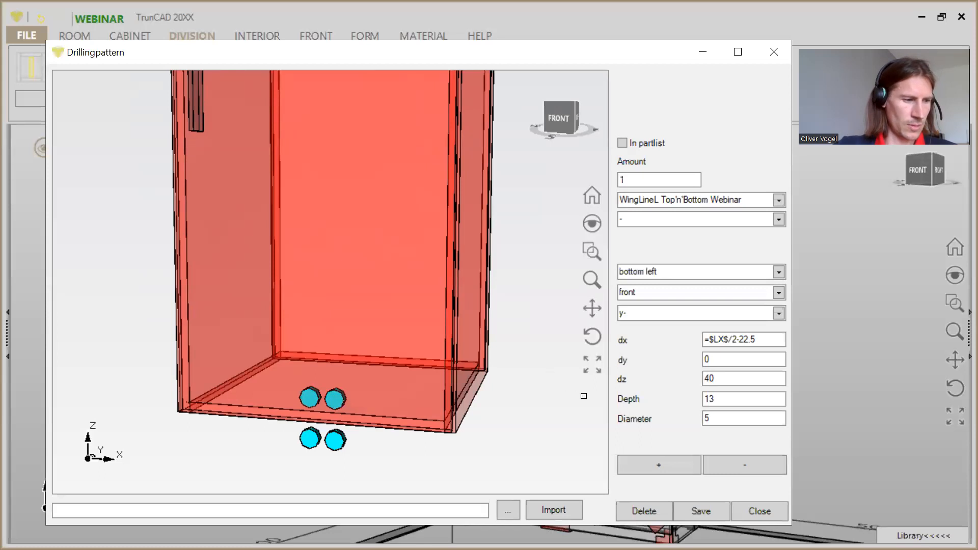
left_click(763, 340)
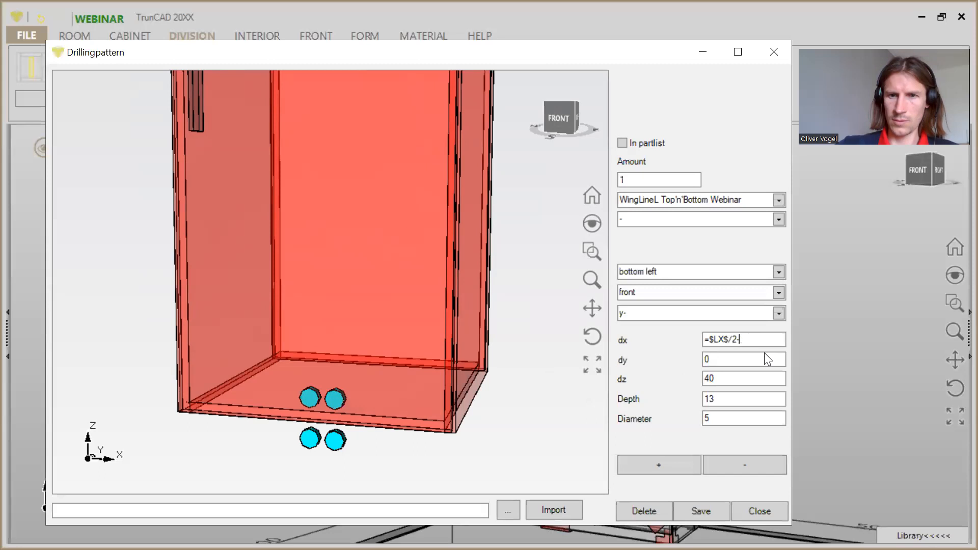
type("42")
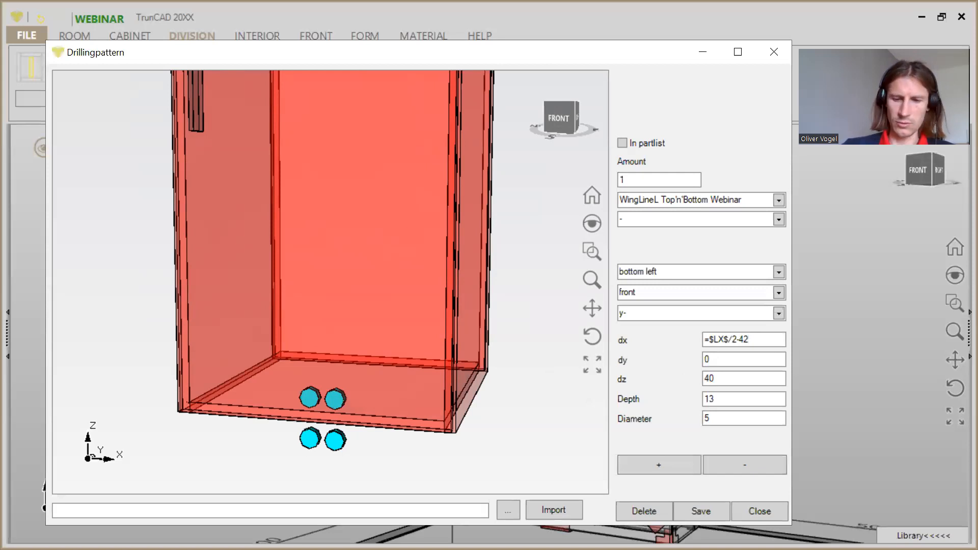
type(".5")
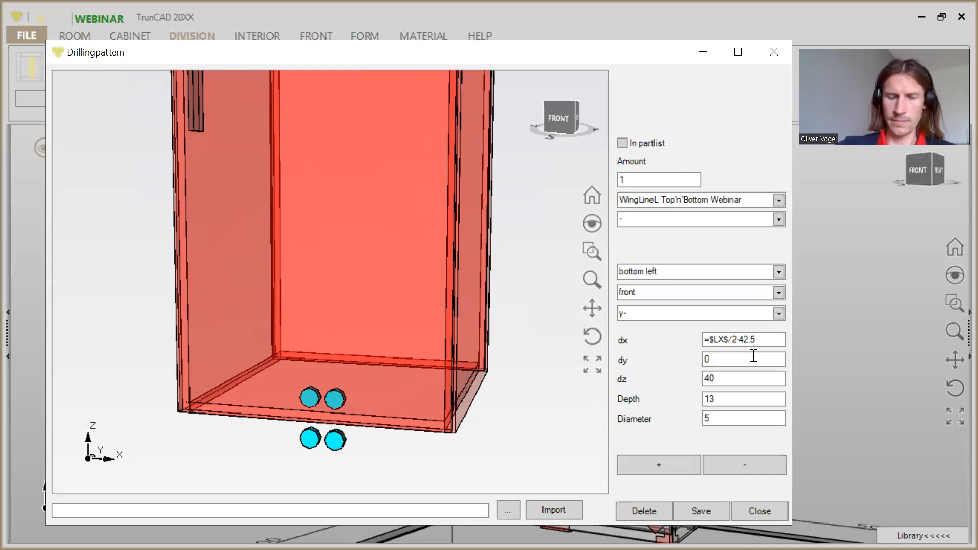
left_click(663, 467)
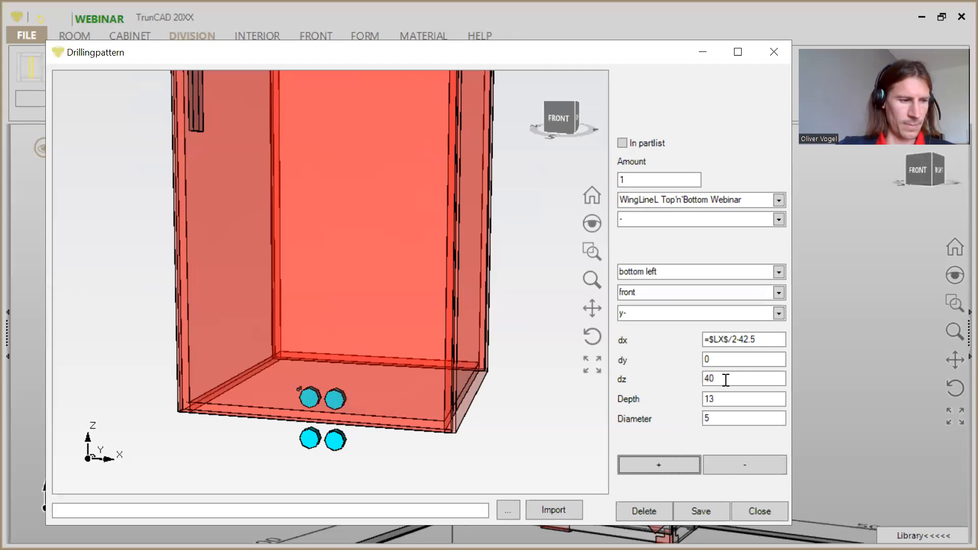
- Set dz to 13 and add another 5 mm drilling at dx =$LX$/2-42.5
left_click_drag(726, 380, 694, 382)
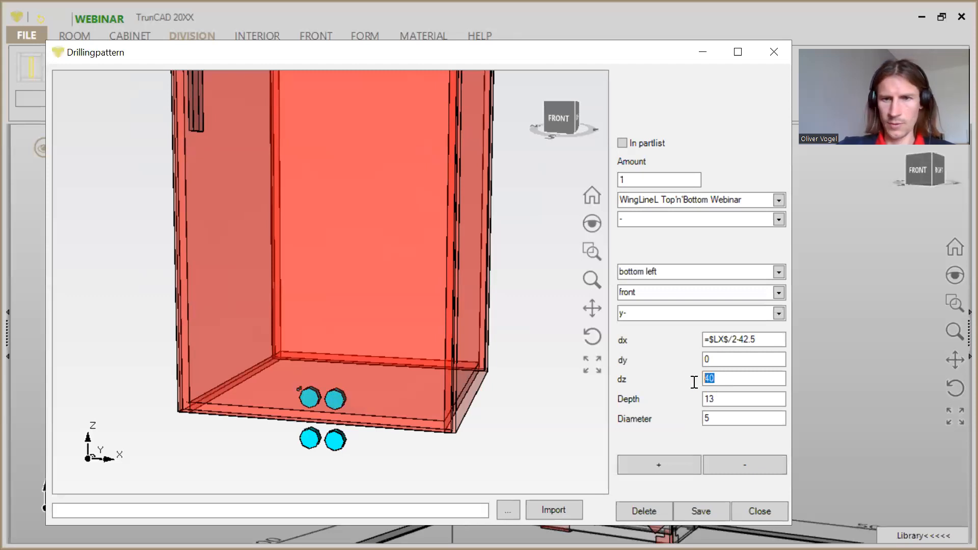
type("13")
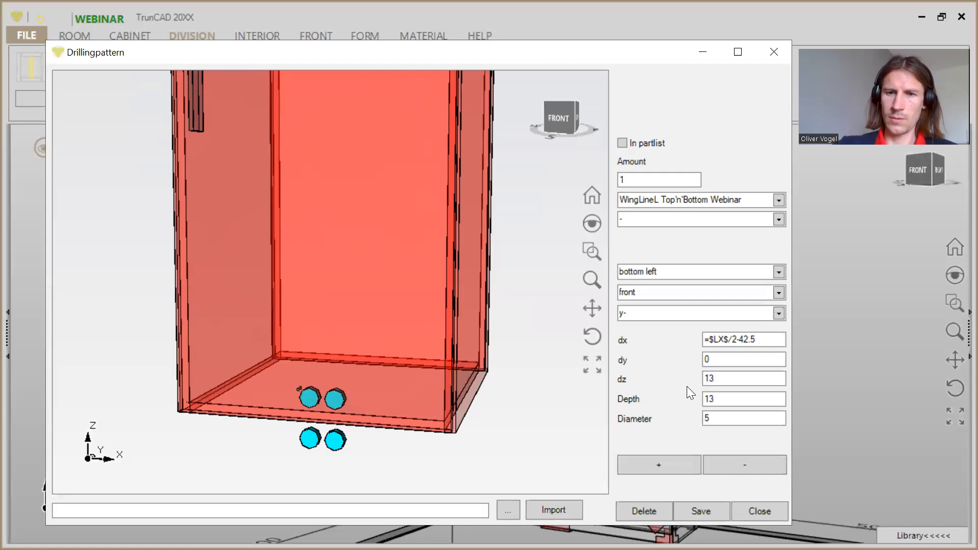
left_click(649, 468)
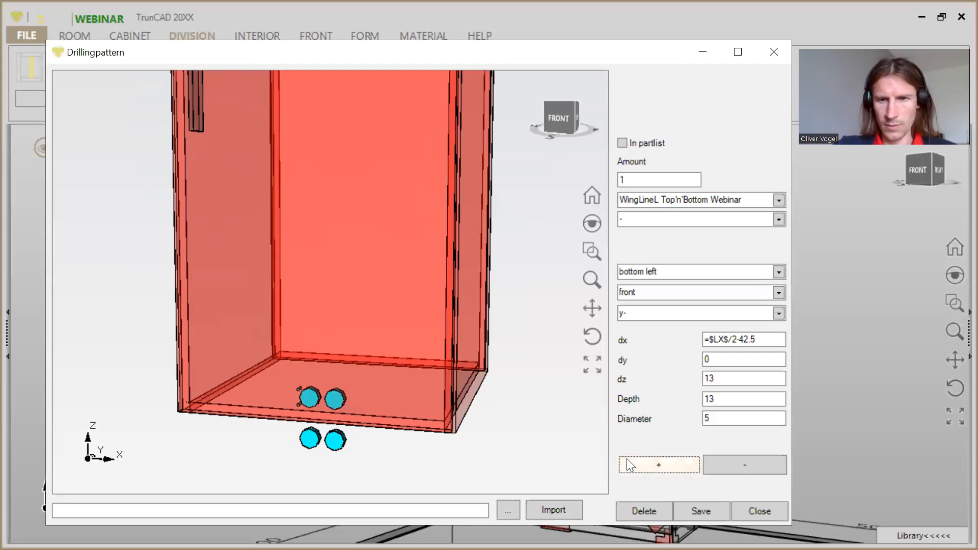
- Change dx to =$LX$/2+42.5 and add the mirrored 5 mm drilling at dz 13
left_click(742, 341)
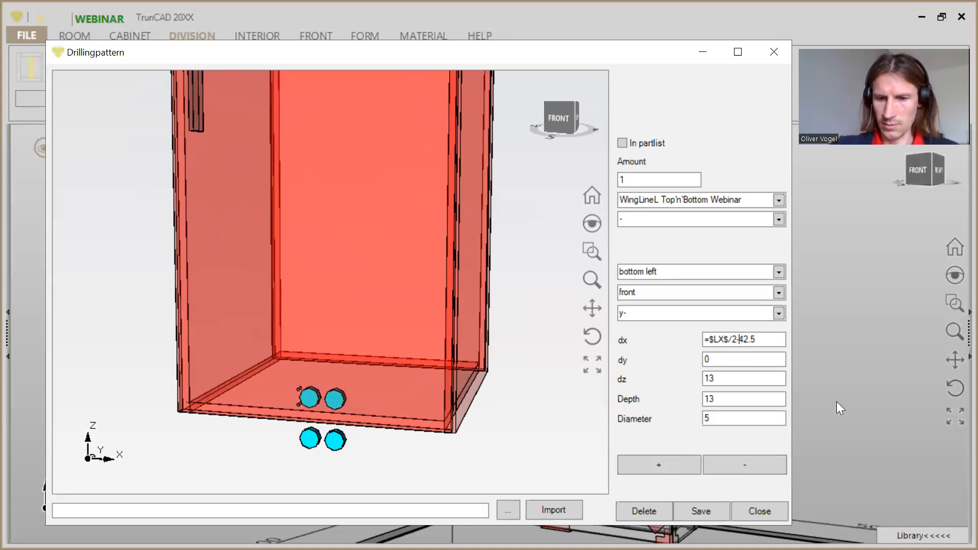
key("BackSpace")
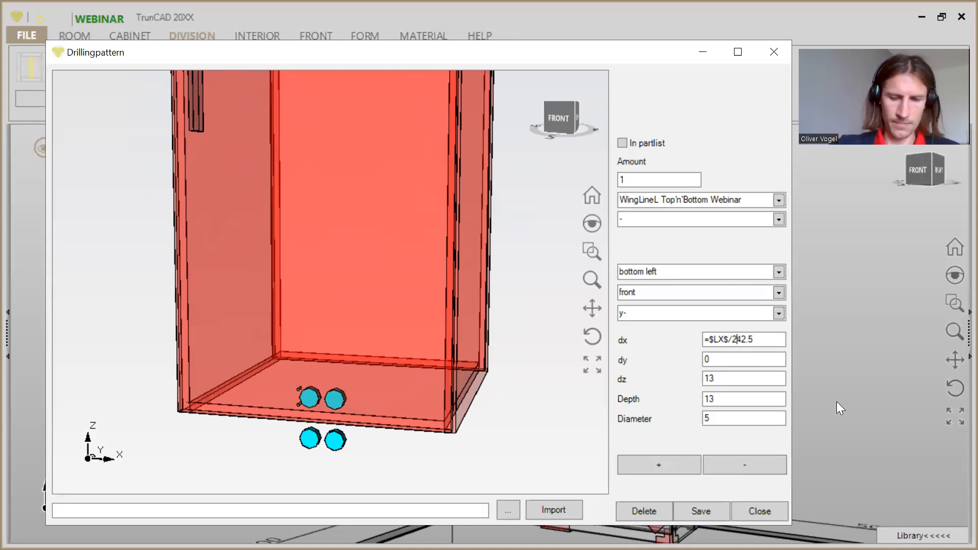
type("+")
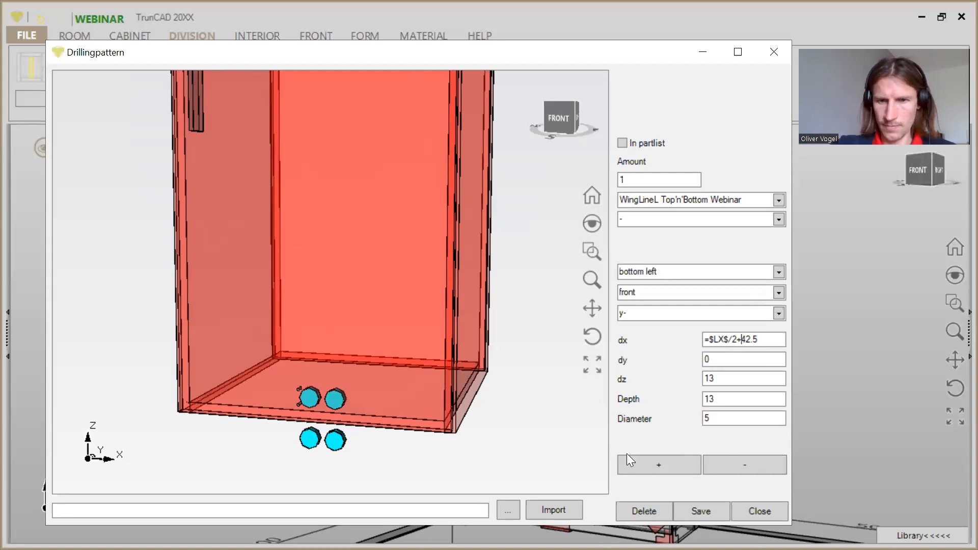
left_click(651, 465)
scroll(451, 409, "up", 4)
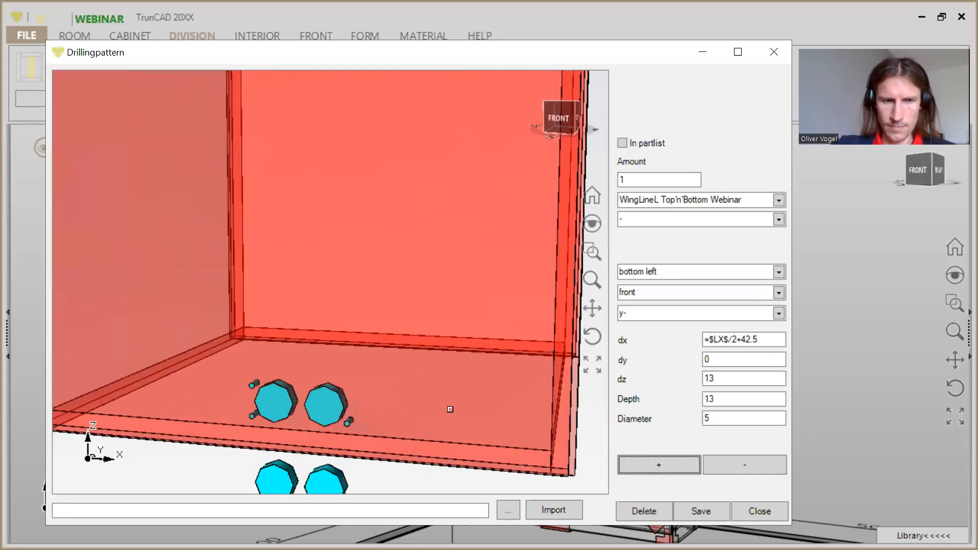
- Set dz to 40 and add the last 5 mm drilling at dx =$LX$/2+42.5
left_click(721, 379)
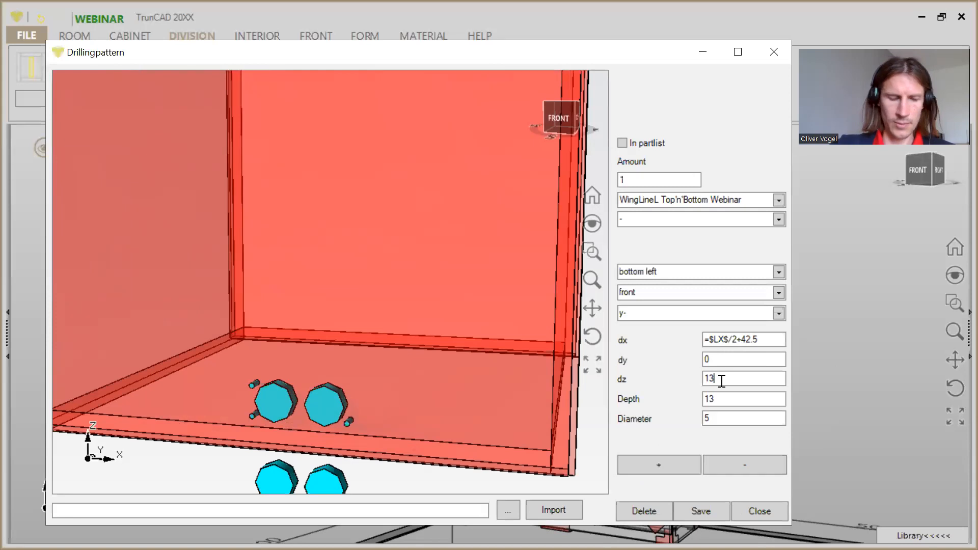
key("BackSpace")
key("BackSpace")
type("40")
left_click(671, 462)
left_click_drag(316, 397, 359, 393)
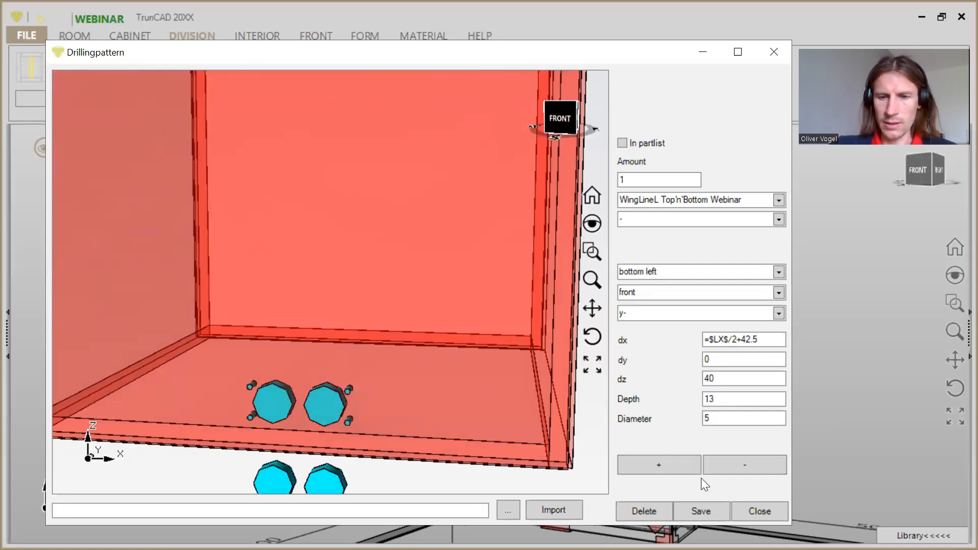
- Save the WingLineL Top'n'Bottom Webinar drilling pattern and close the pattern editor
left_click(702, 511)
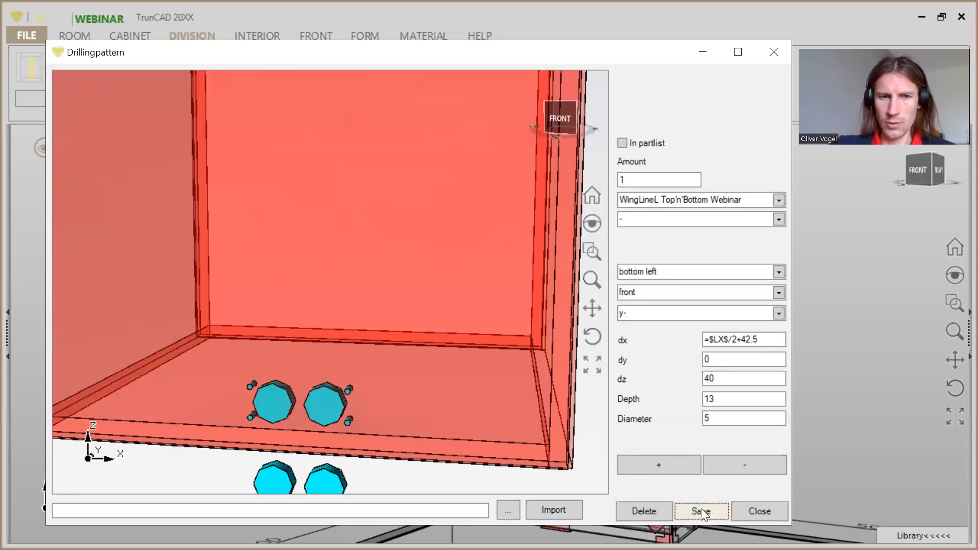
scroll(357, 280, "down", 5)
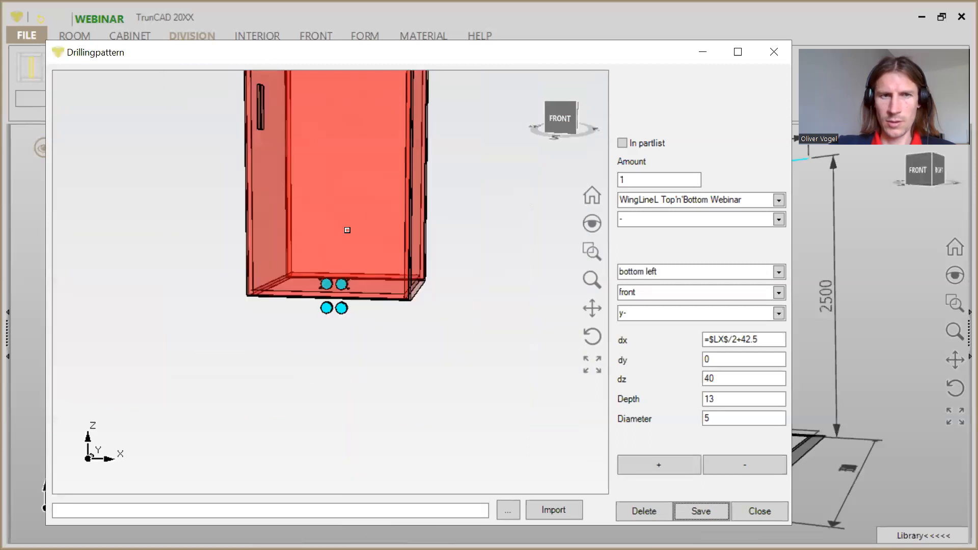
scroll(348, 230, "down", 2)
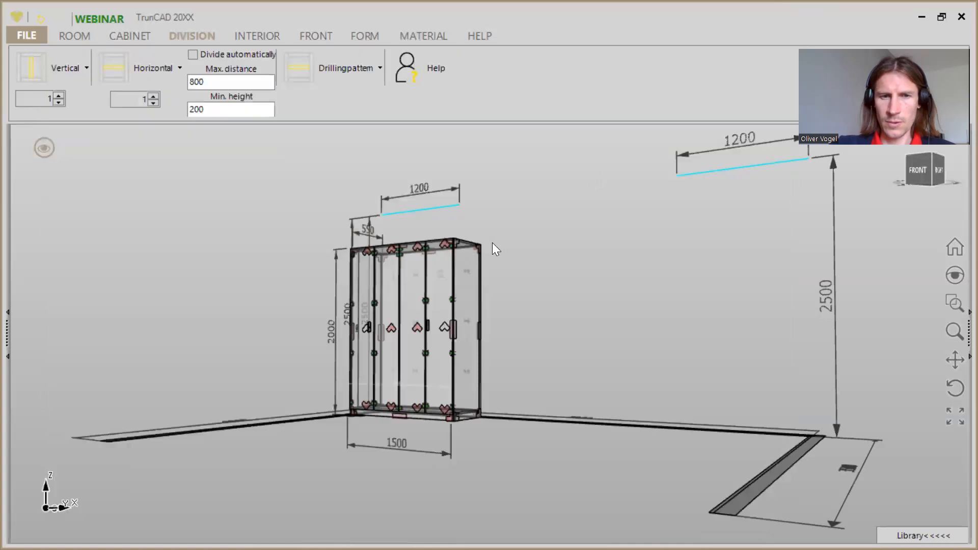
- Examine the drillings on the folding doors along the cabinet's lower and upper edges
middle_click_drag(492, 243, 500, 259)
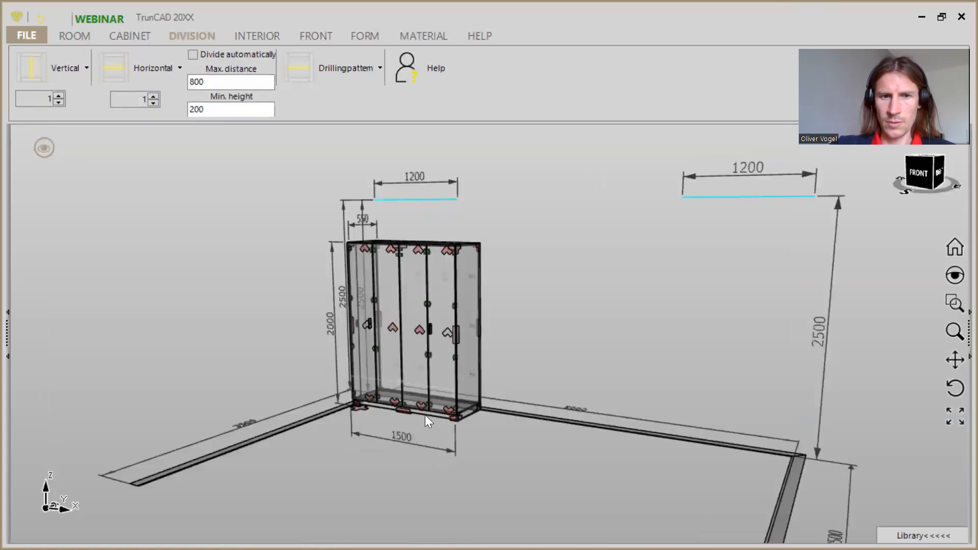
scroll(425, 415, "up", 3)
middle_click_drag(536, 346, 579, 377)
scroll(424, 431, "up", 5)
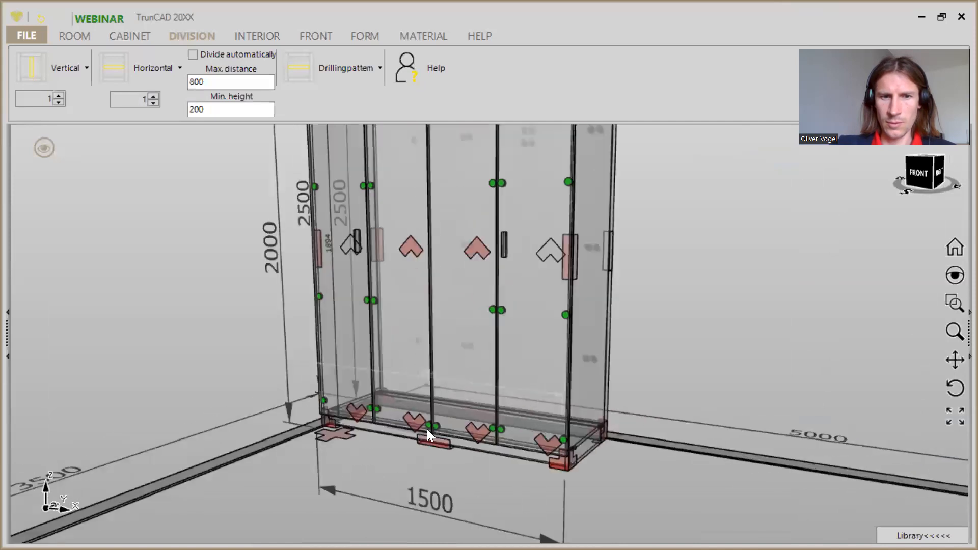
scroll(510, 429, "down", 5)
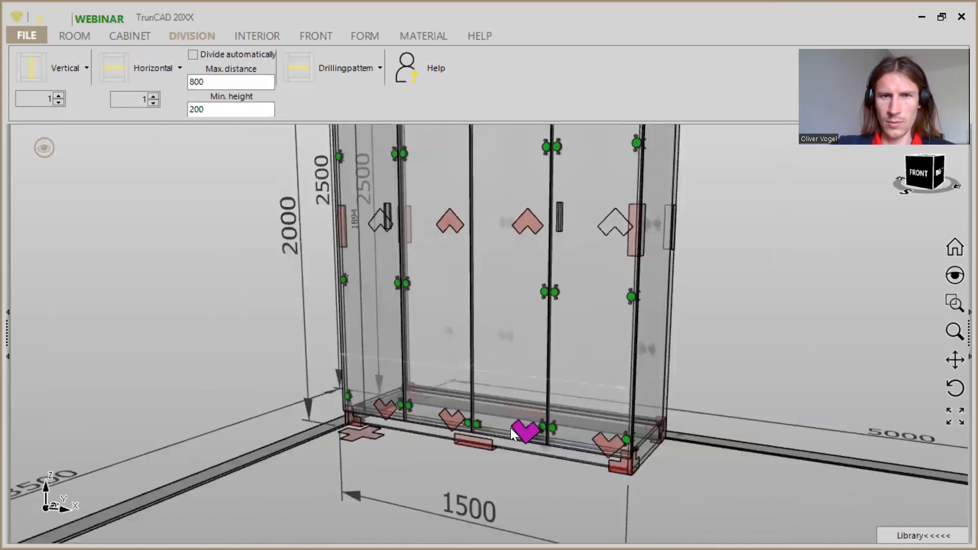
middle_click_drag(526, 364, 527, 395)
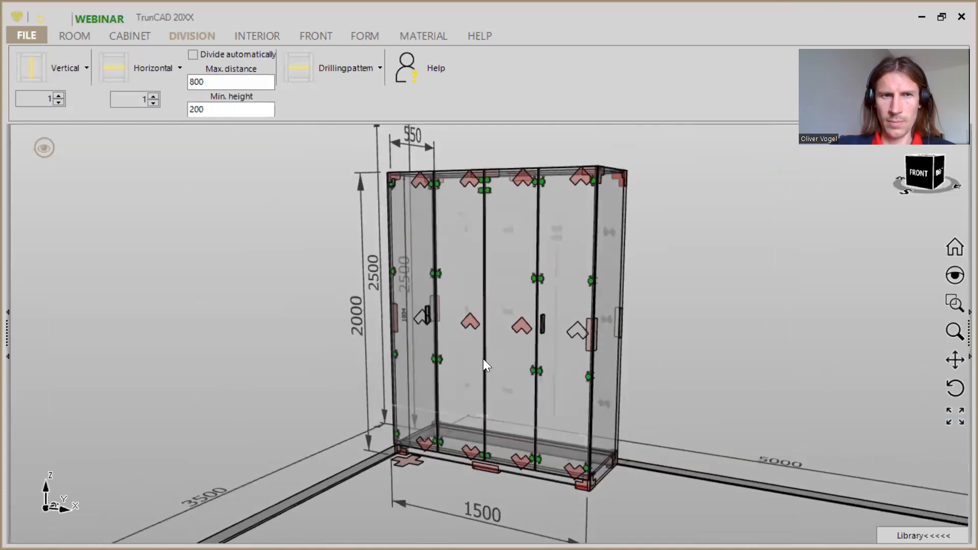
left_click(350, 63)
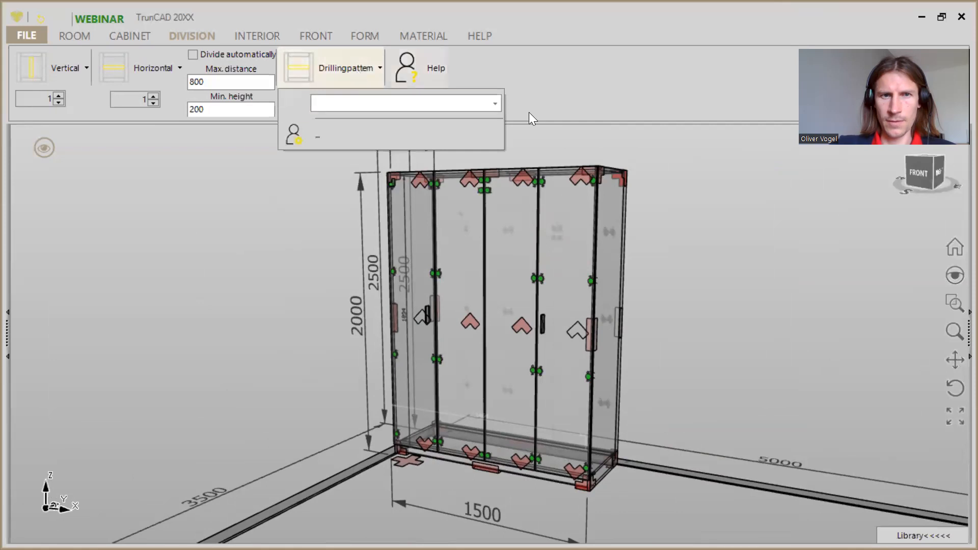
- Switch the cabinet display to the solid view and hide the fronts
left_click(44, 148)
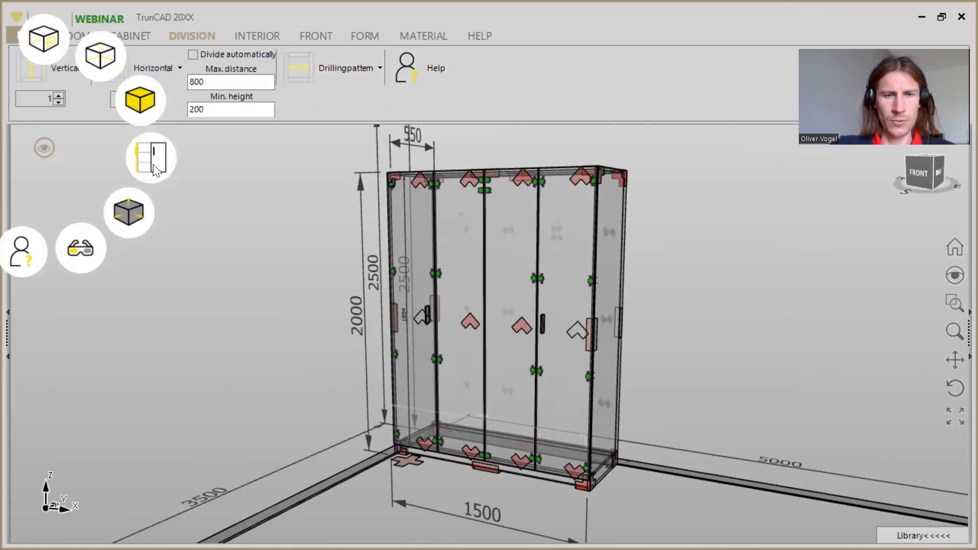
left_click(138, 102)
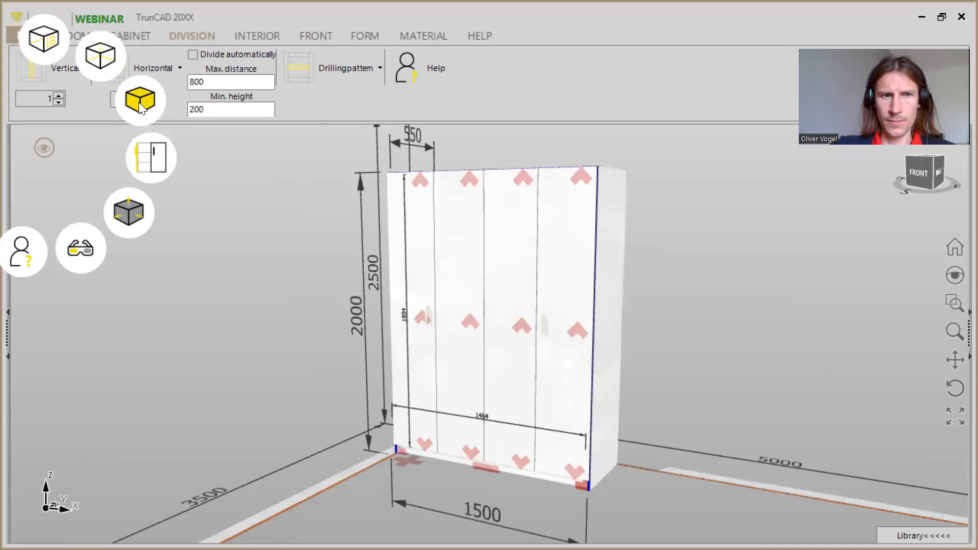
left_click(144, 159)
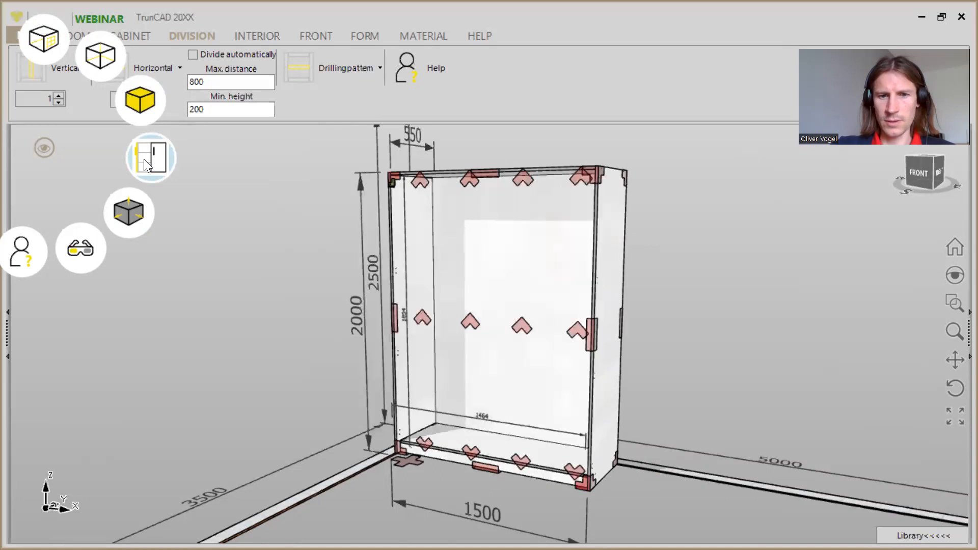
- Delete the contents of the cabinet's compartment, including its folding doors and drilling pattern
middle_click_drag(408, 196, 404, 193)
left_click(391, 180)
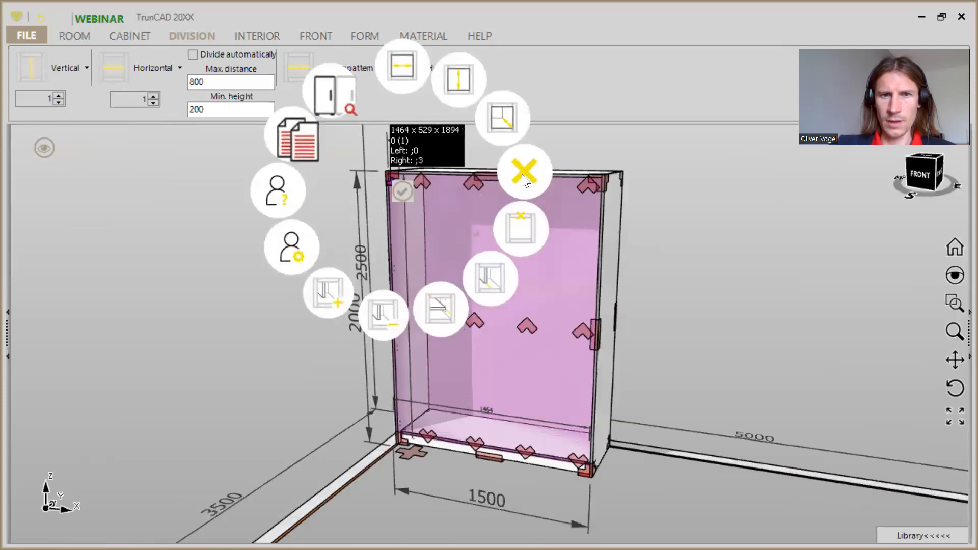
left_click(530, 170)
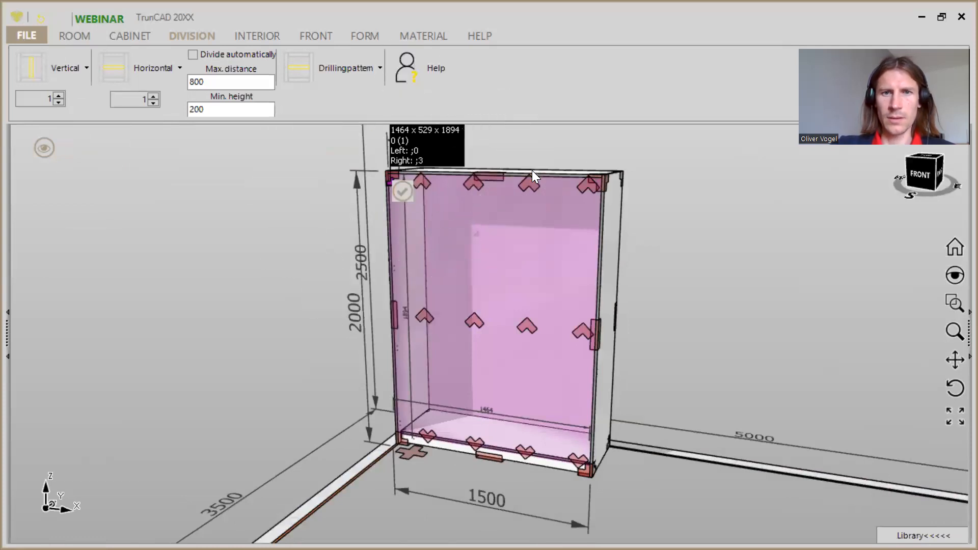
- Insert the WingLineL Top'n'Bottom Webinar drilling pattern into the empty cabinet compartment
left_click(339, 64)
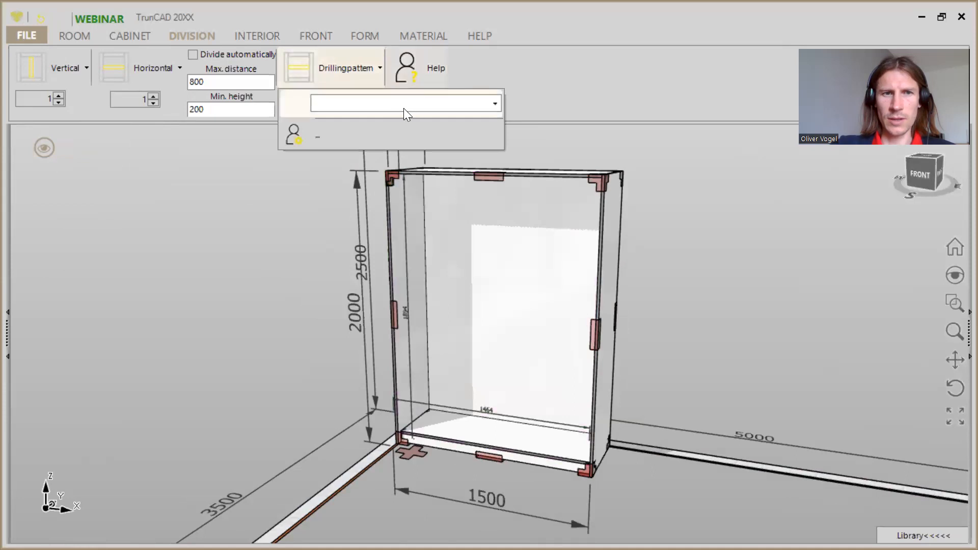
left_click(498, 99)
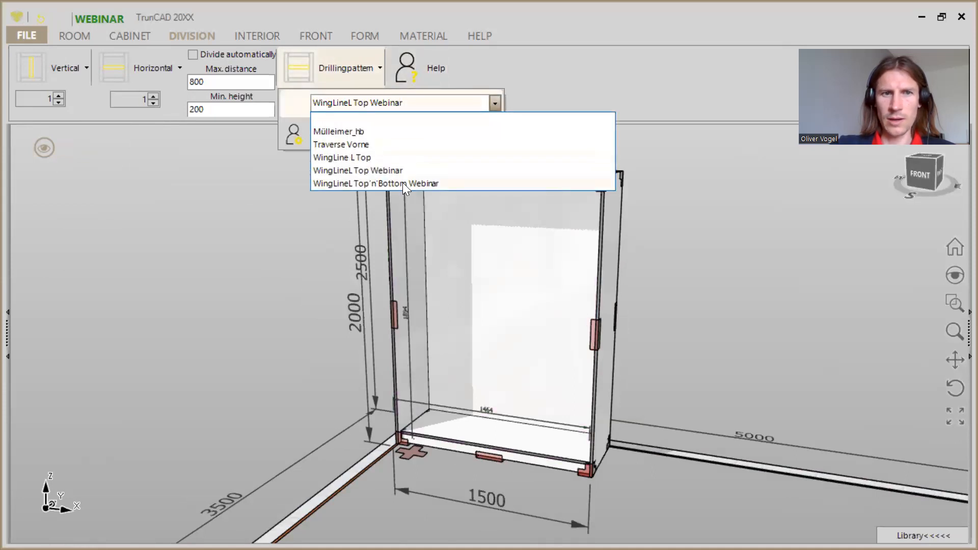
left_click(342, 185)
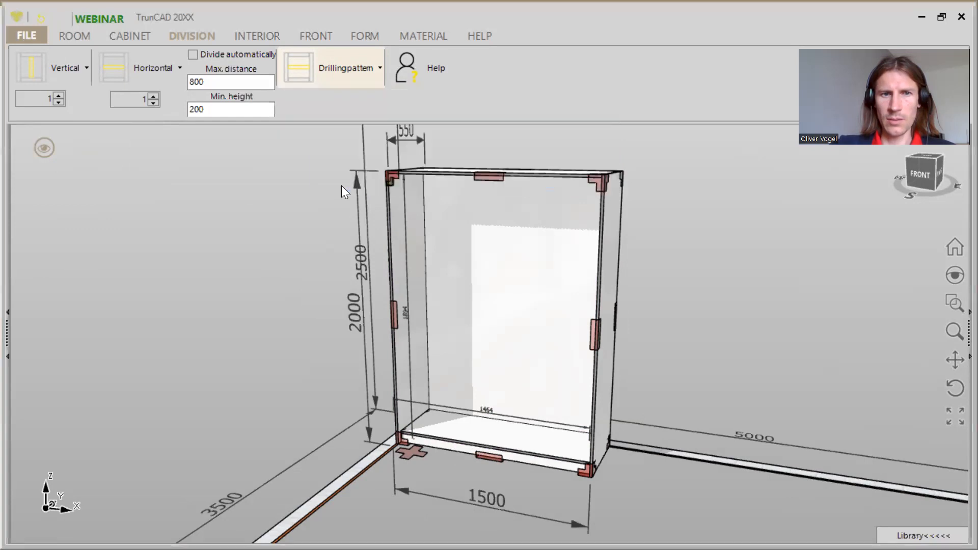
left_click(356, 77)
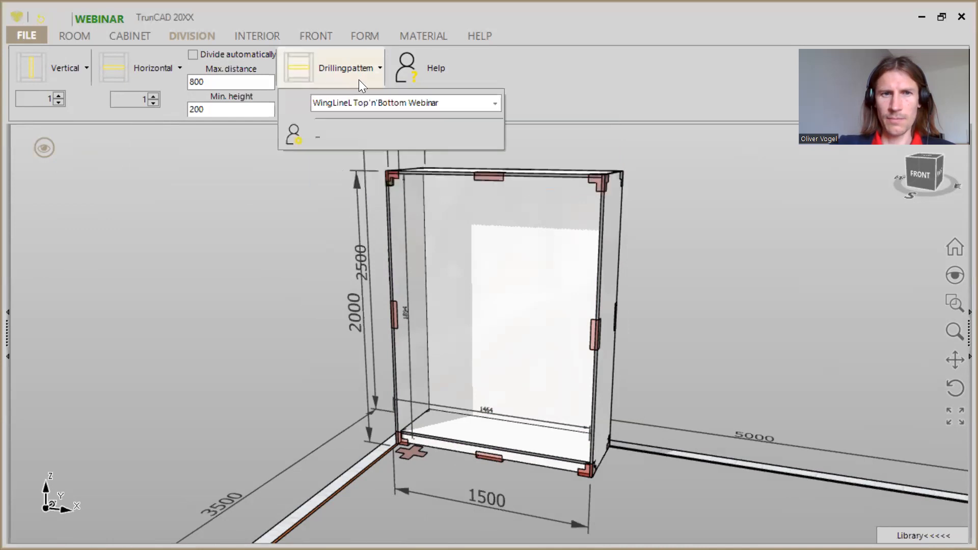
left_click(298, 66)
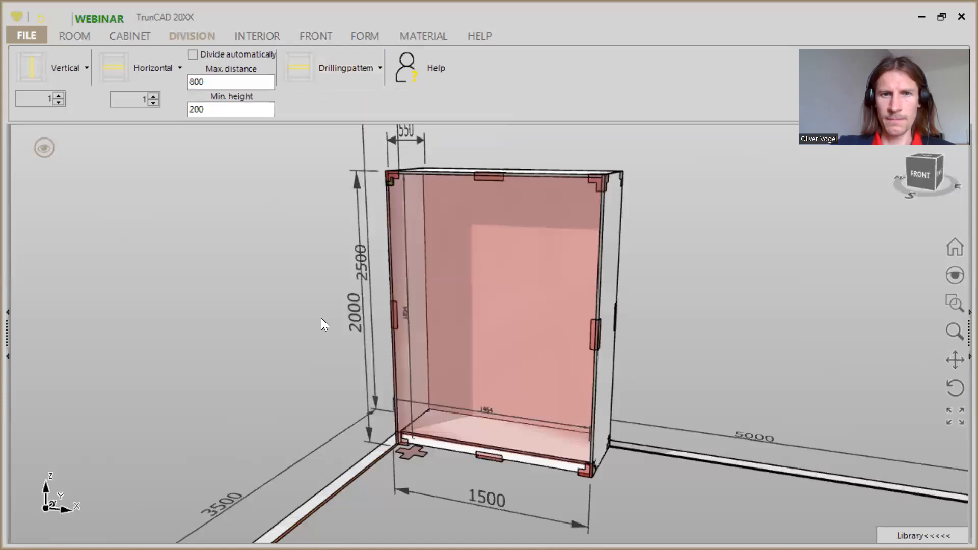
left_click(439, 323)
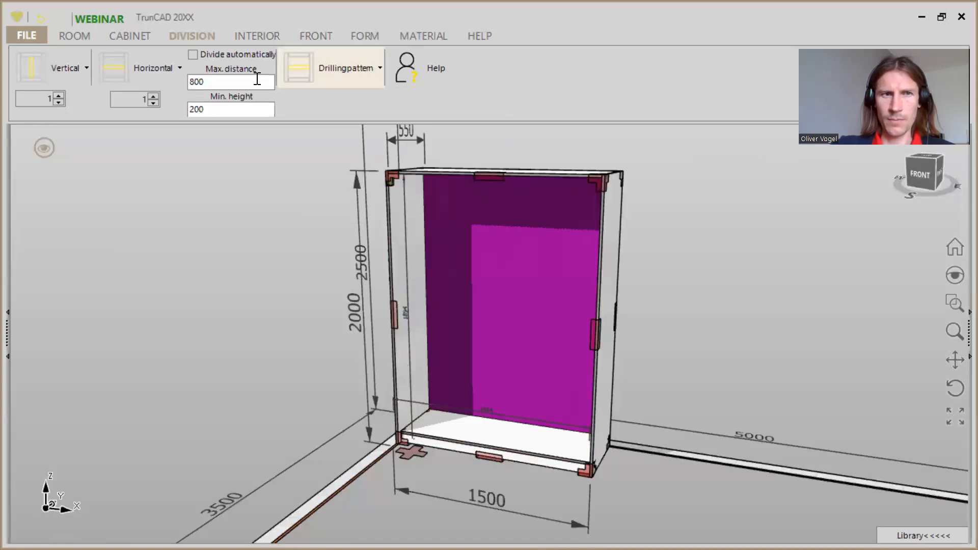
- Fit a double door with the folding door option and Hettich_Senys_geclipst hardware to the cabinet compartment
left_click(316, 36)
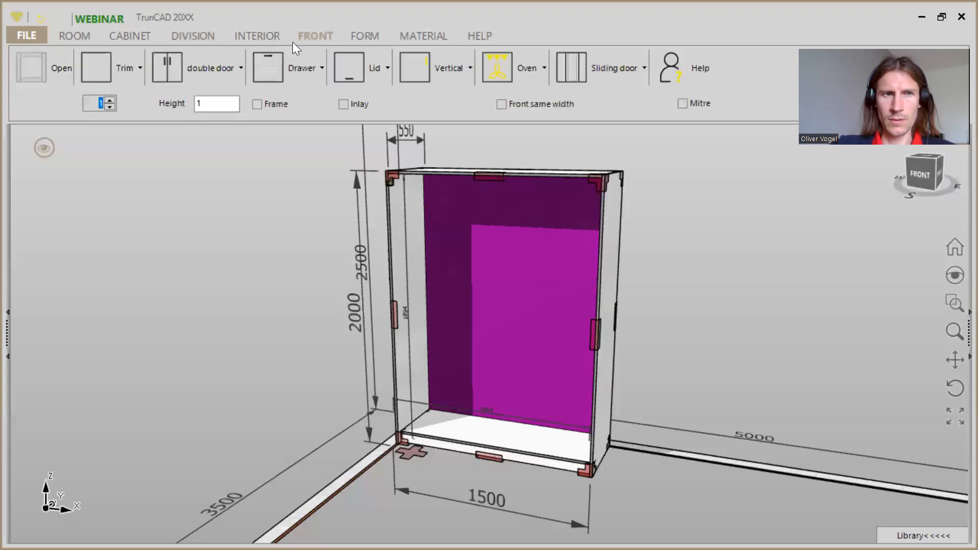
left_click(196, 73)
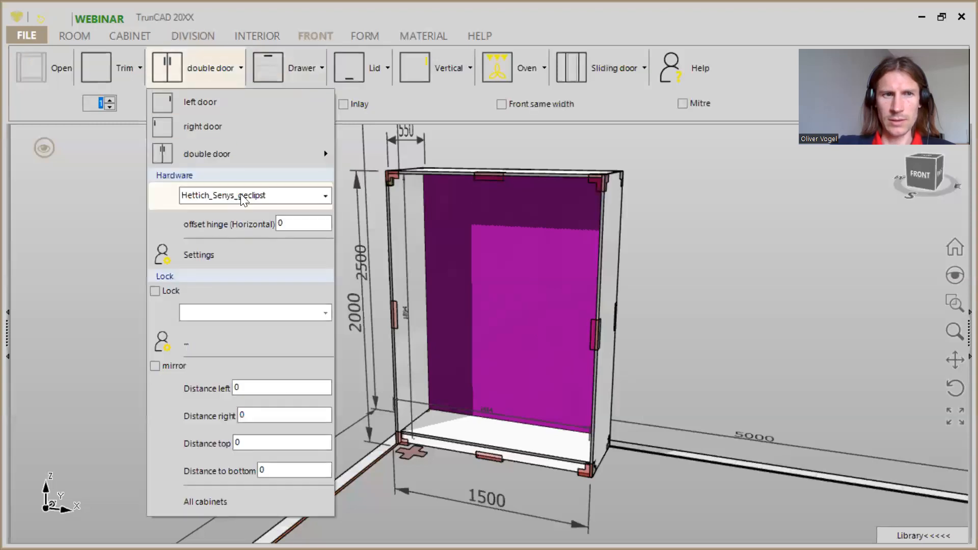
mouse_move(277, 160)
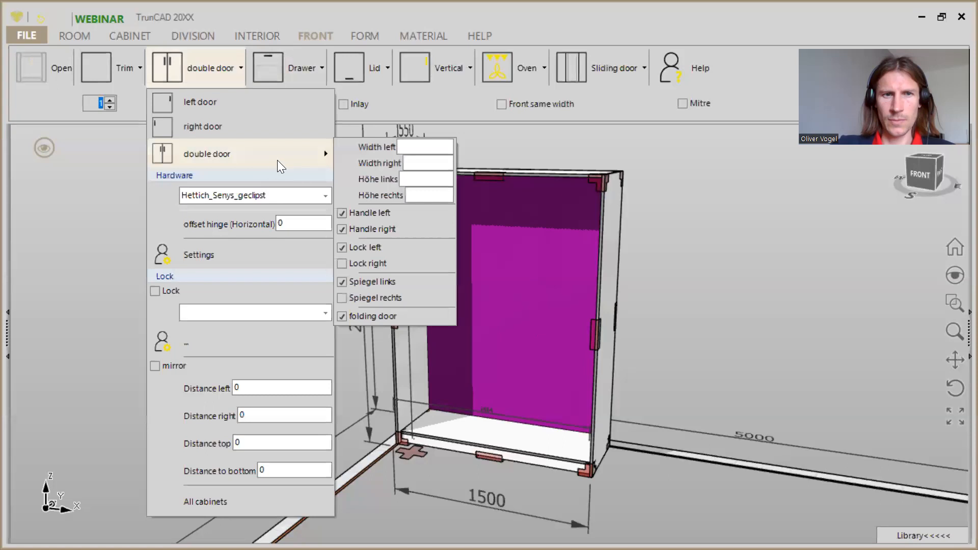
left_click(197, 61)
left_click(214, 70)
mouse_move(262, 159)
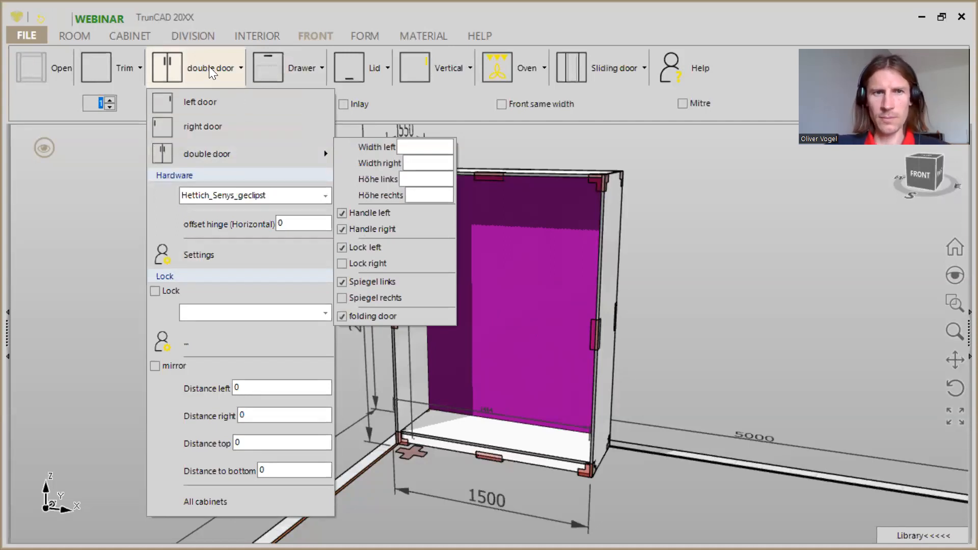
left_click(649, 346)
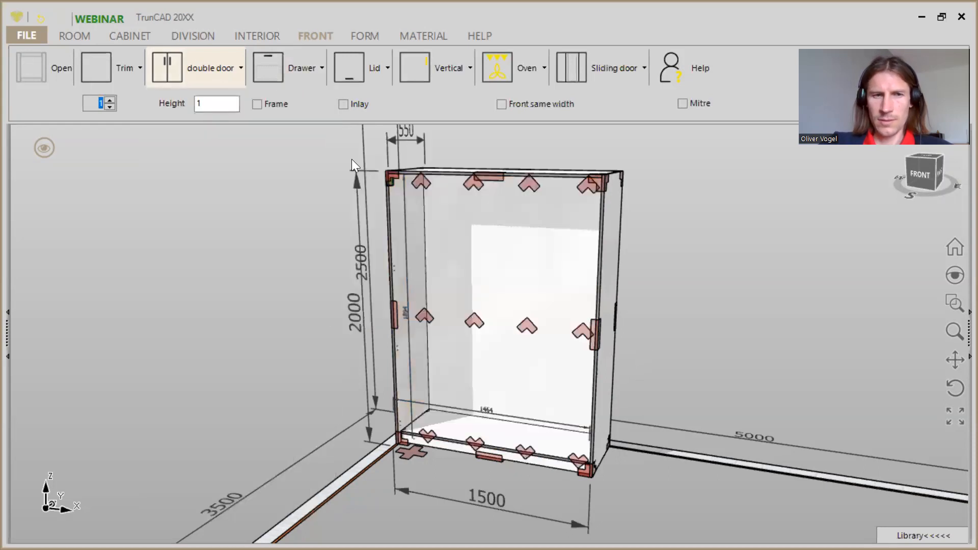
- Show the cabinet fronts again and switch the display to wireframe
left_click(44, 147)
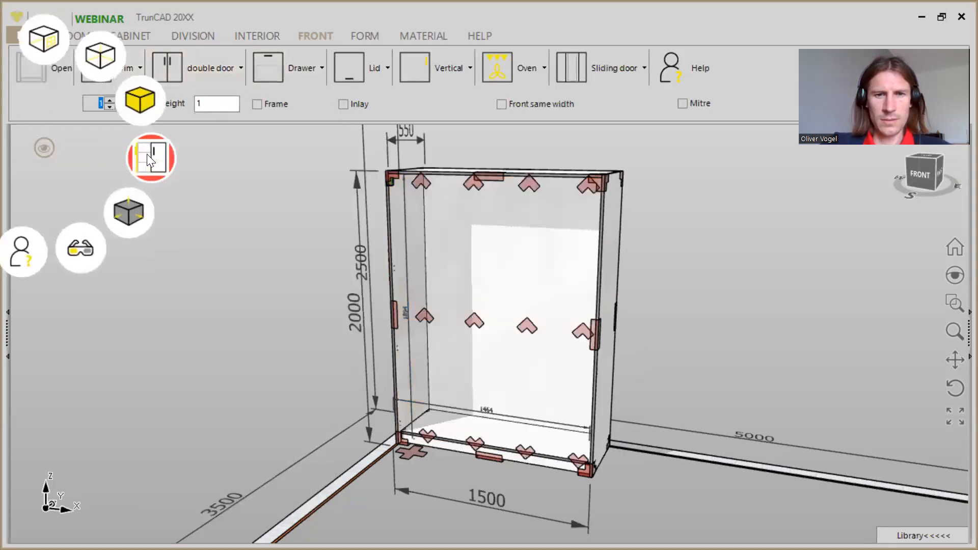
left_click(155, 172)
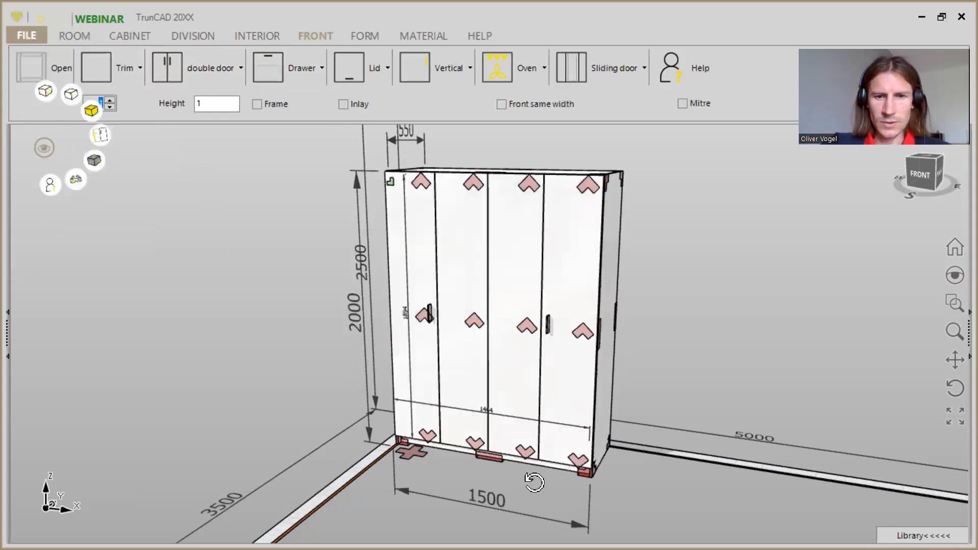
scroll(533, 482, "up", 6)
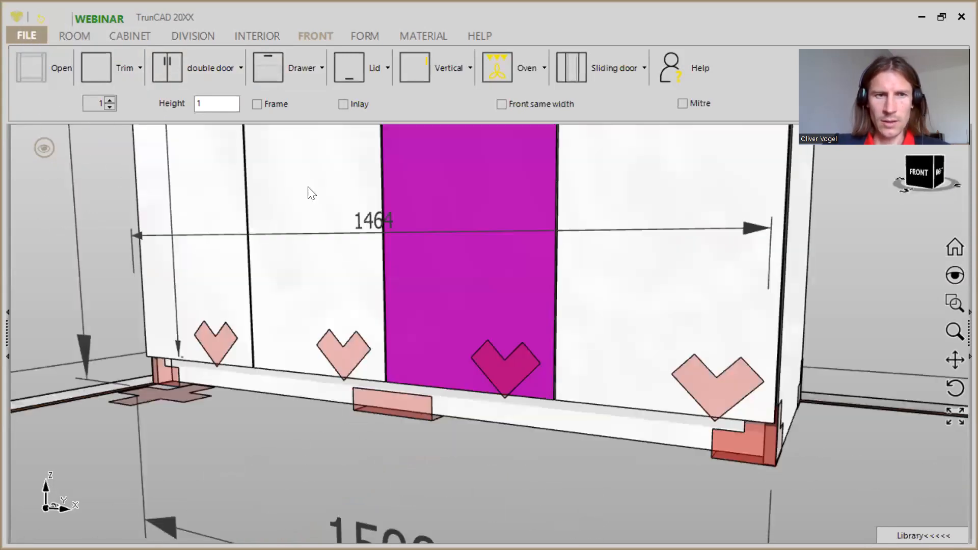
left_click(39, 151)
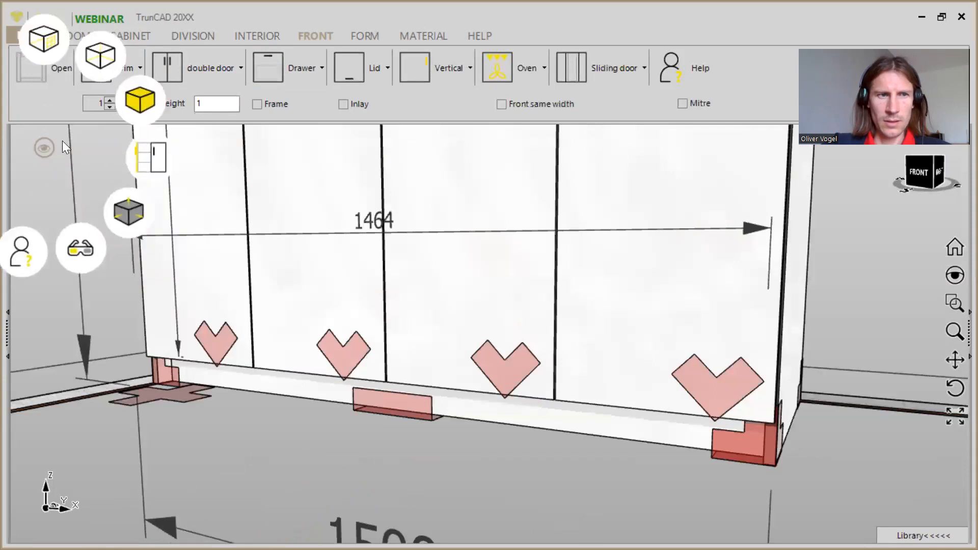
left_click(93, 67)
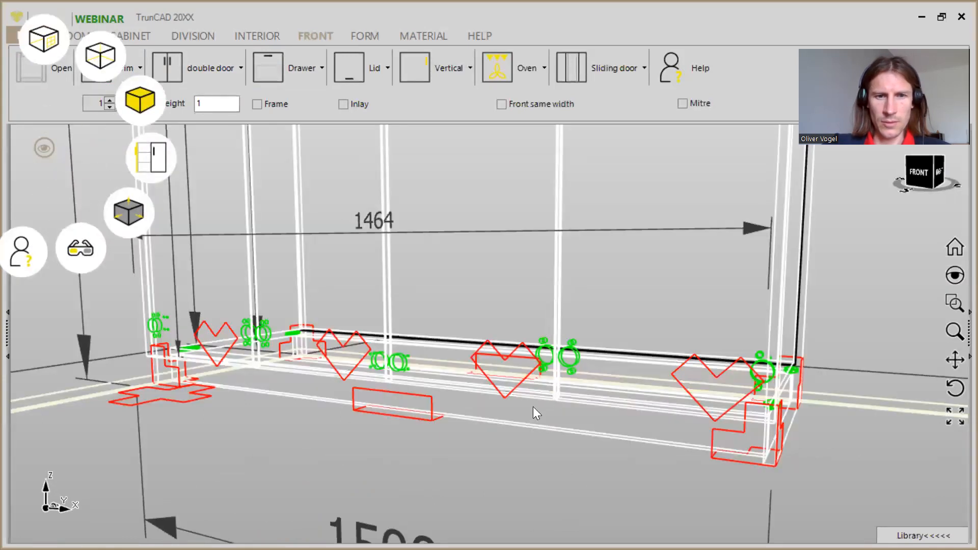
- Set the overlap of the folding-door fronts at the bottom to 55
scroll(458, 391, "up", 5)
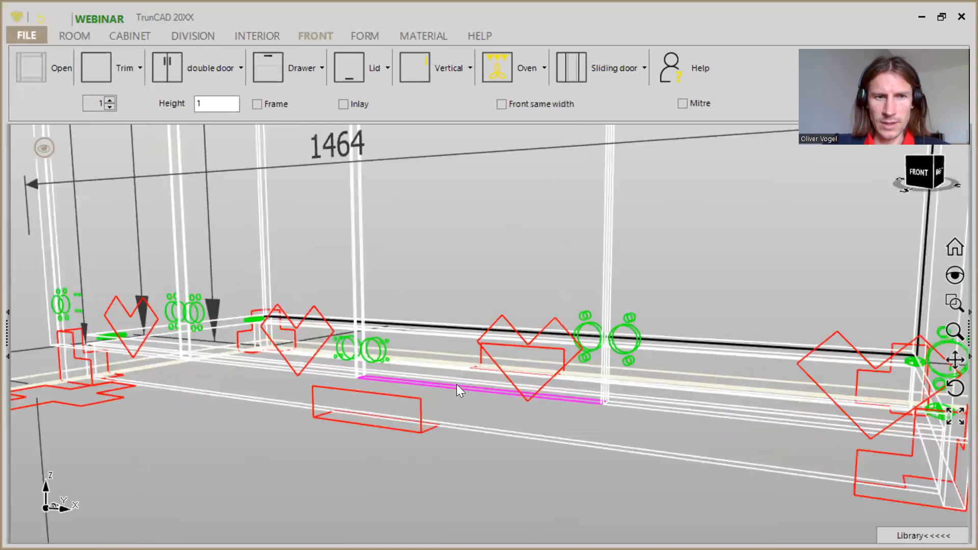
left_click(505, 315)
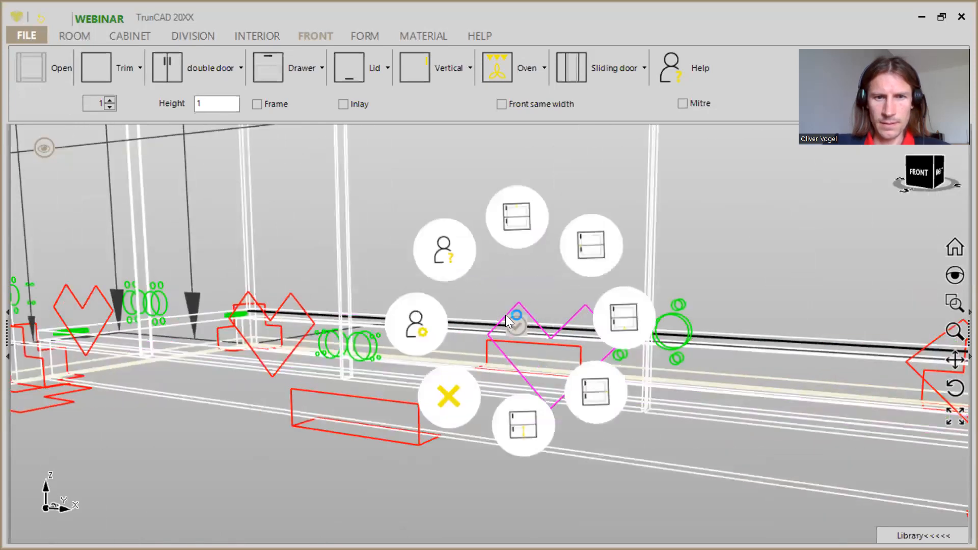
left_click(626, 324)
type("55")
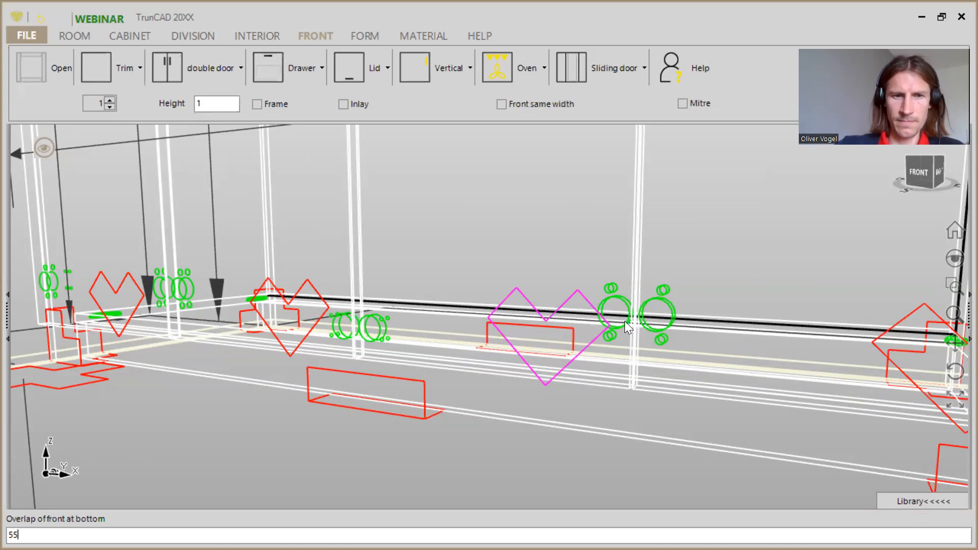
key("Return")
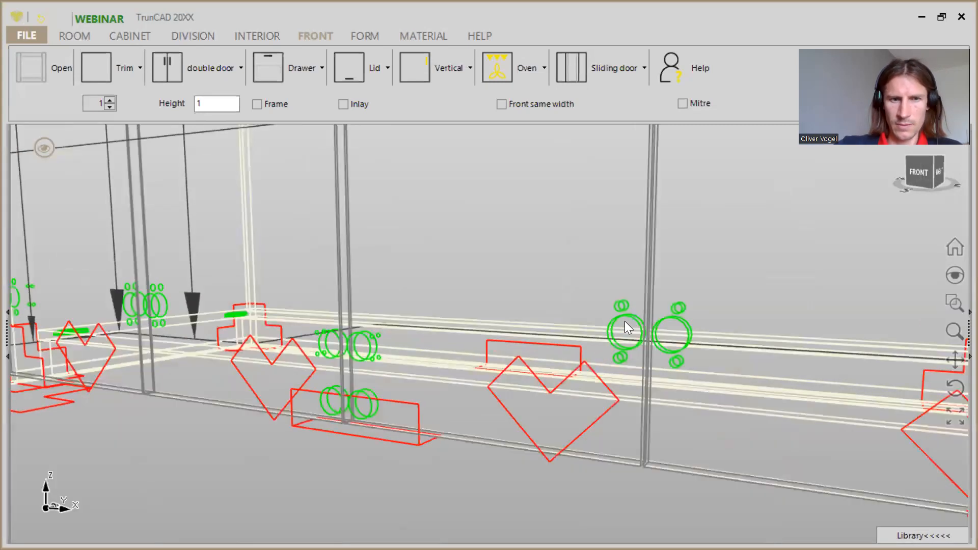
- Examine the drillings near the lower edge of the folding doors, then view the whole cabinet
scroll(351, 400, "up", 5)
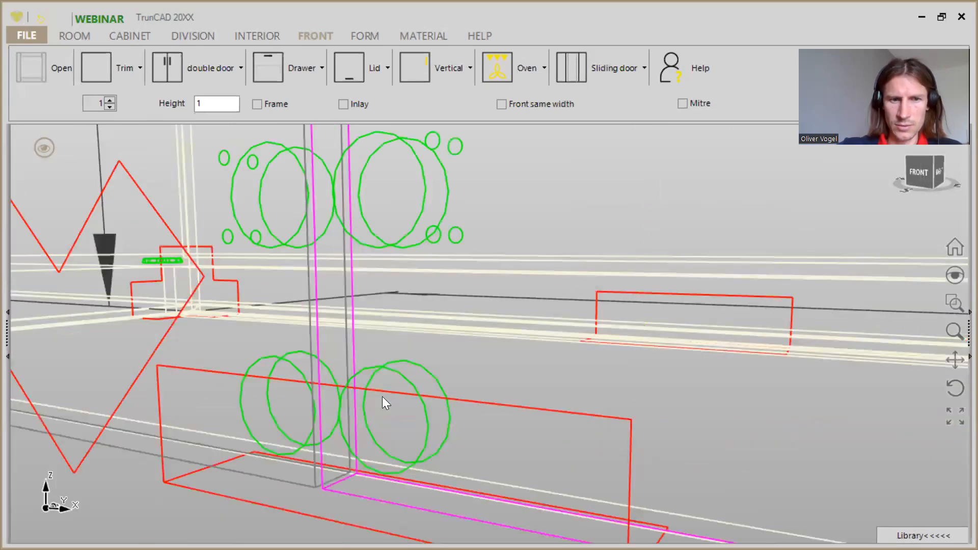
scroll(384, 392, "down", 1)
middle_click_drag(393, 393, 413, 403)
scroll(413, 404, "down", 6)
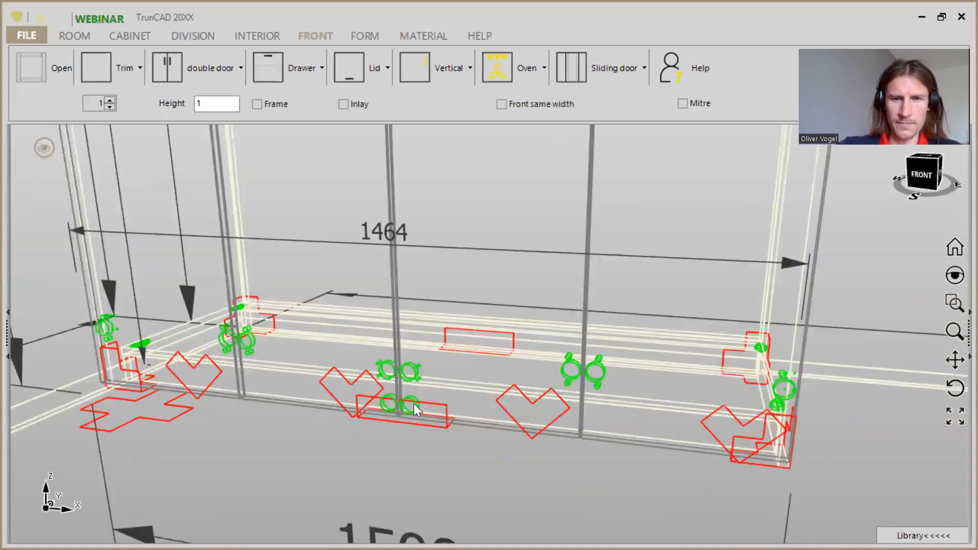
scroll(659, 393, "down", 4)
middle_click_drag(659, 421, 596, 319)
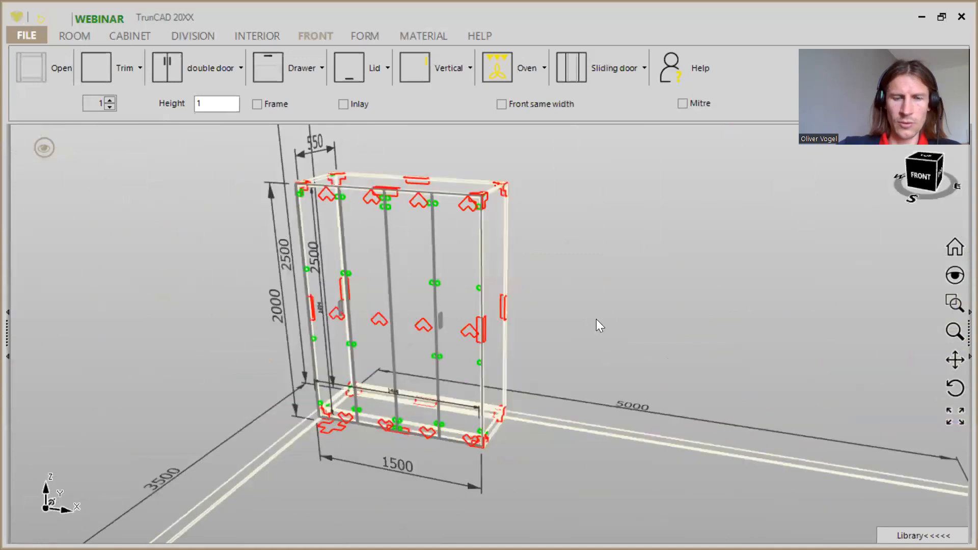
- Switch the cabinet display to the transparent view and hide the dimensions and editing markers
right_click(46, 144)
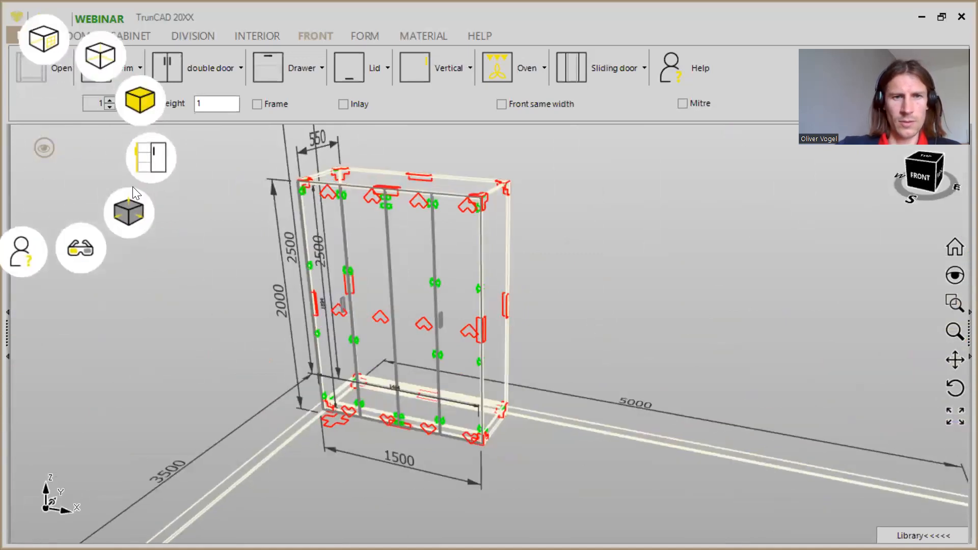
left_click(143, 105)
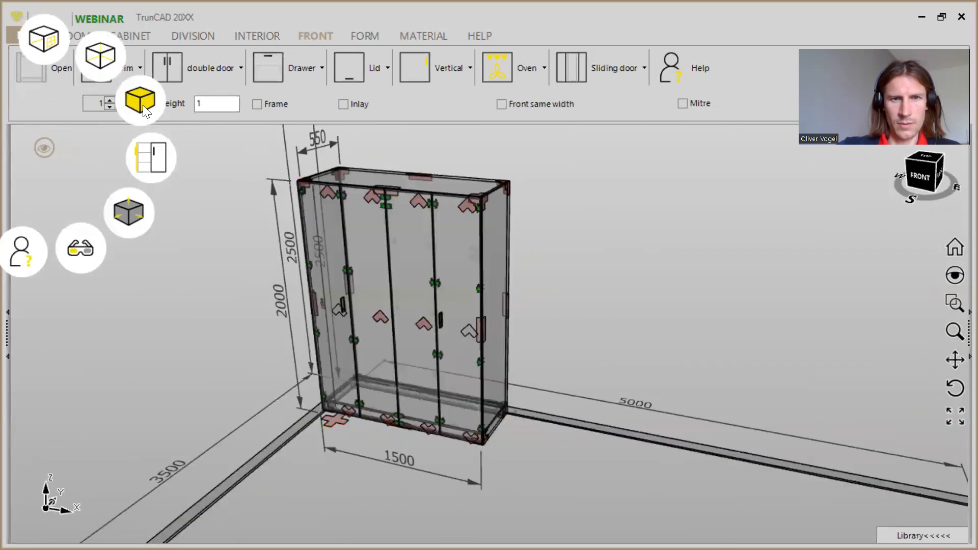
left_click(134, 209)
left_click(134, 209)
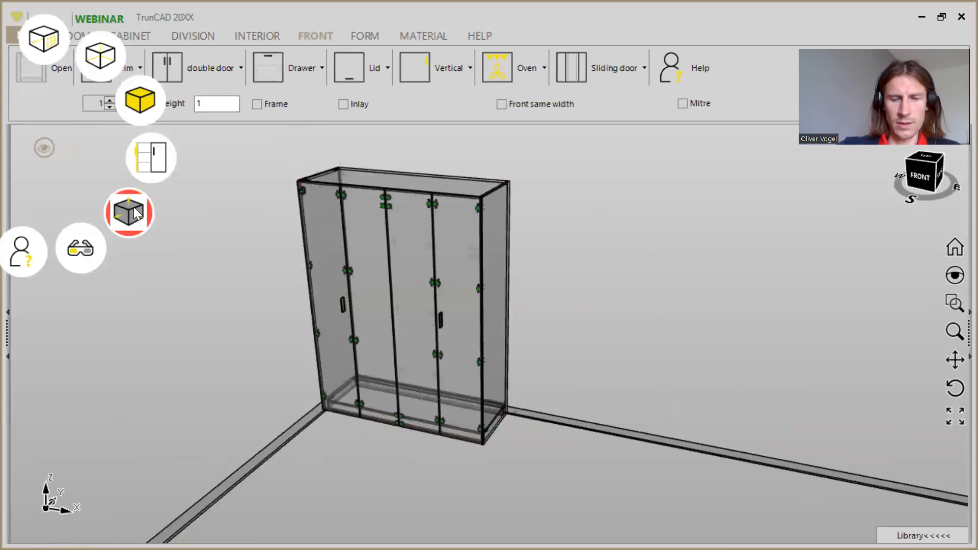
scroll(376, 391, "up", 2)
middle_click_drag(557, 355, 576, 403)
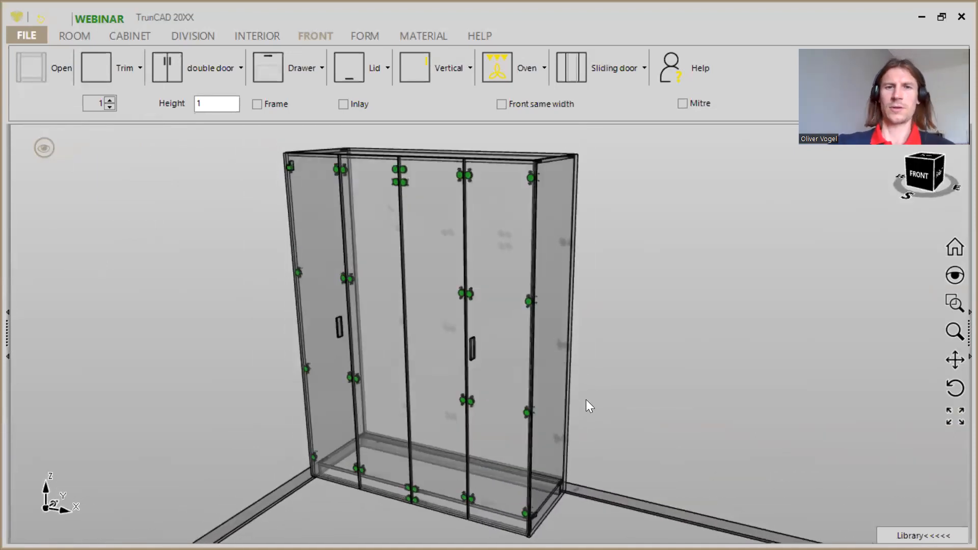